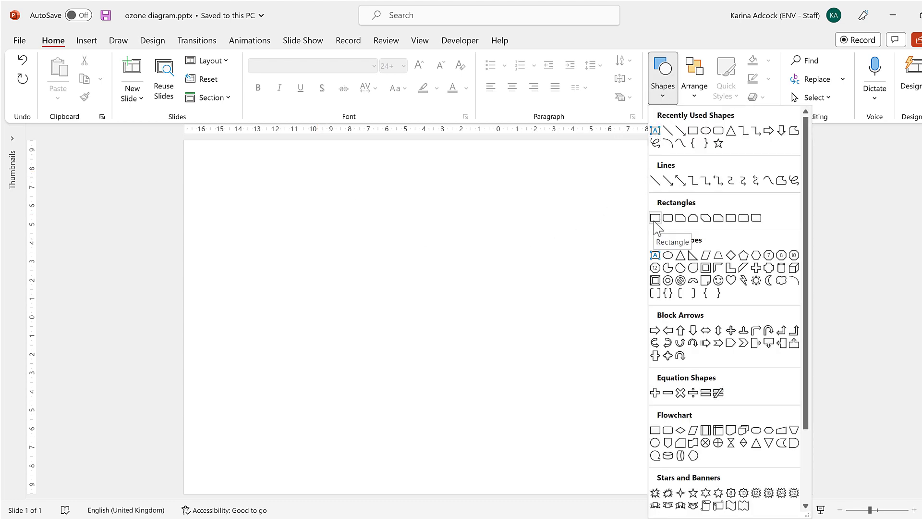
Draw a rectangle about 18 cm high and 15.8 cm wide on the slide and remove its outline
click(655, 218)
drag(342, 152, 636, 487)
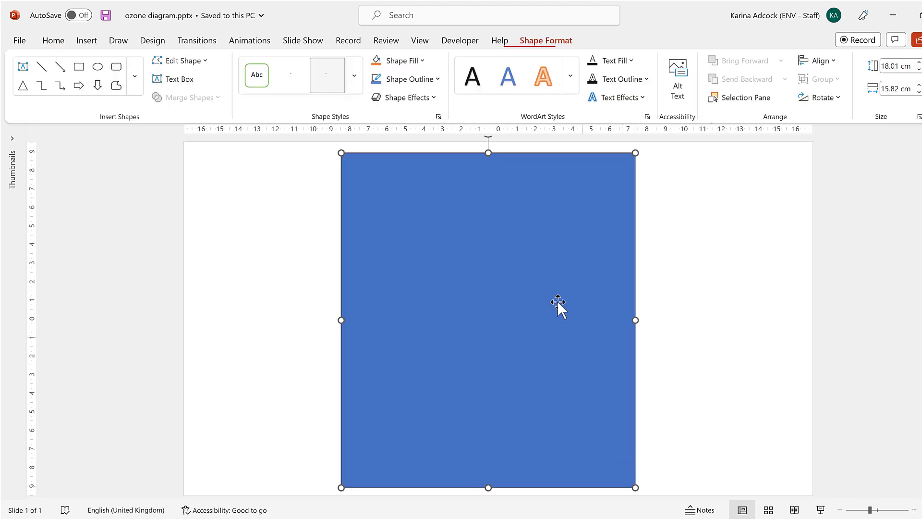
click(437, 80)
click(435, 222)
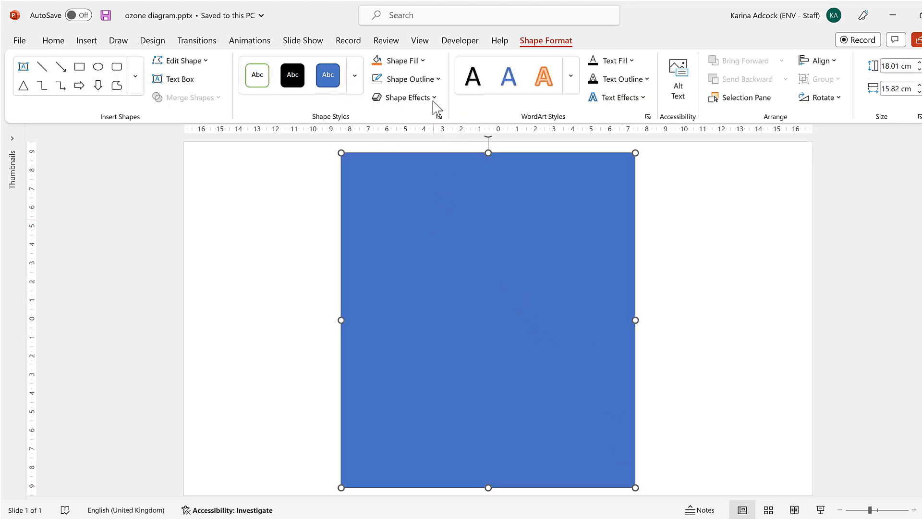
Fill the rectangle with the light blue theme colour
click(420, 62)
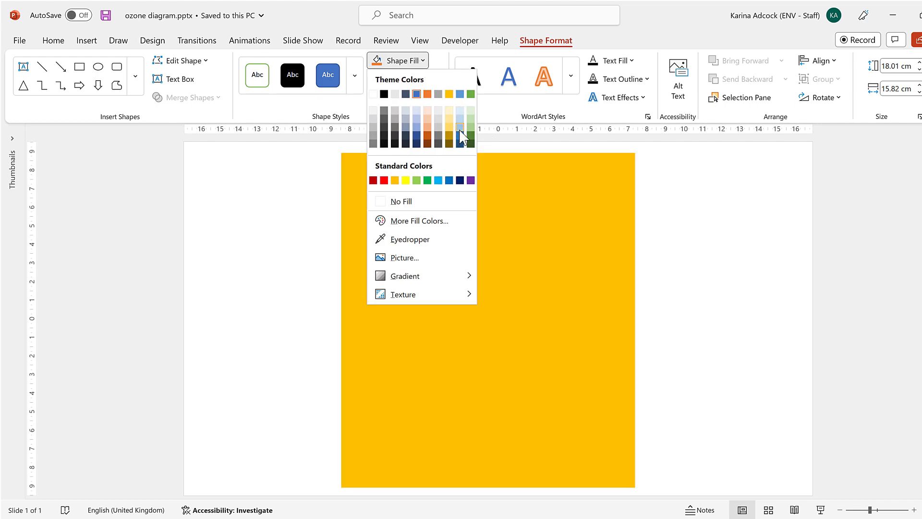
click(460, 127)
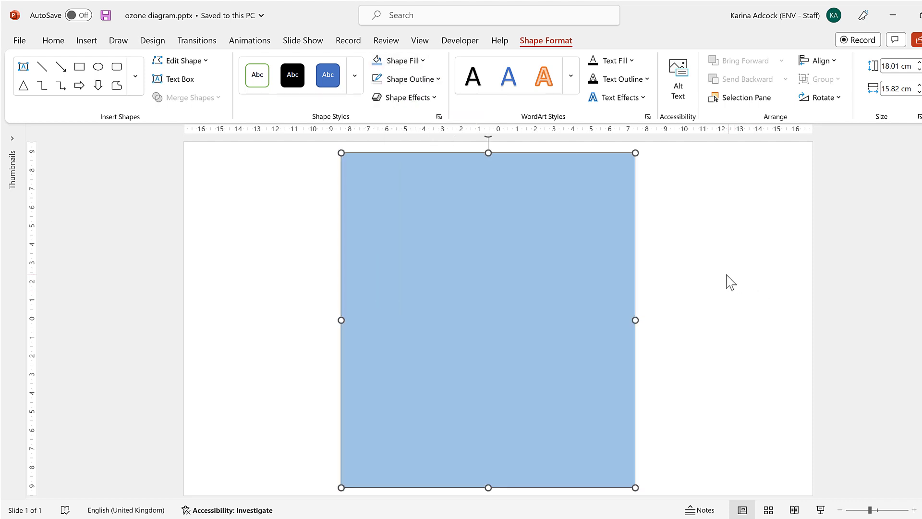
click(713, 233)
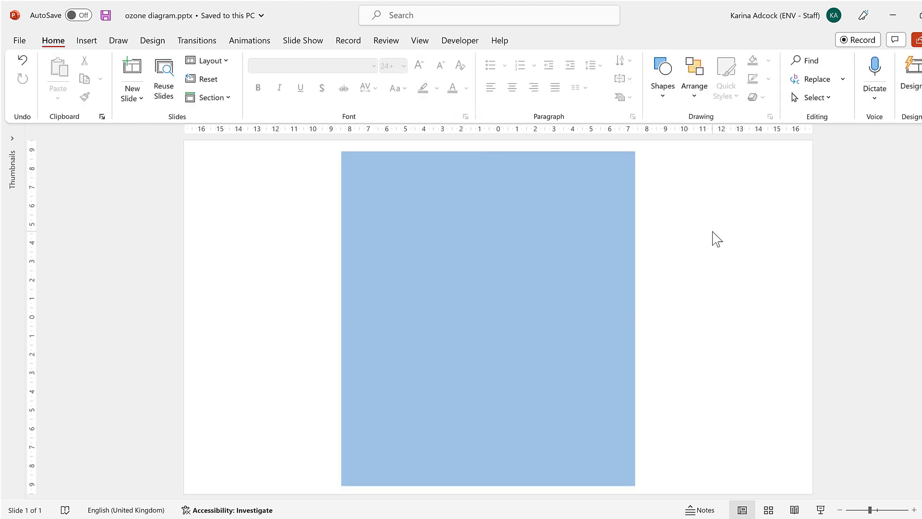
Draw a circle about 24 cm in diameter over the rectangle
click(662, 84)
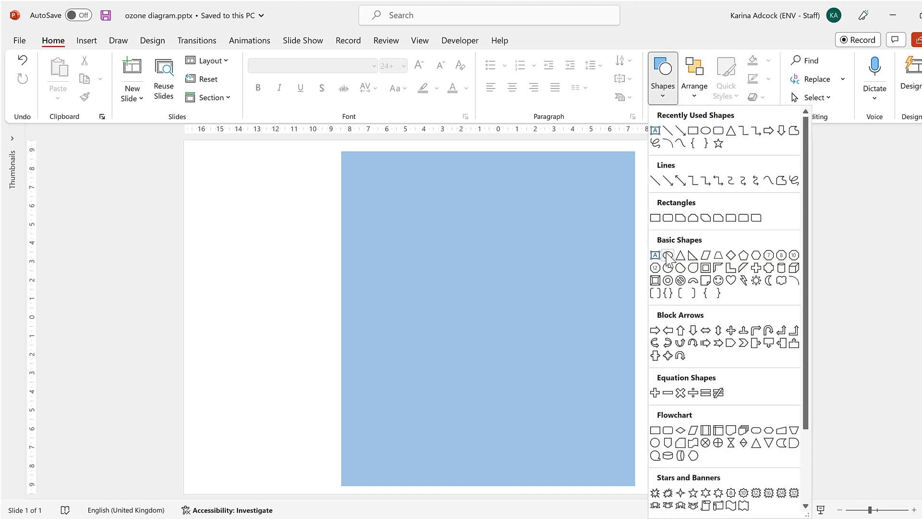
click(668, 256)
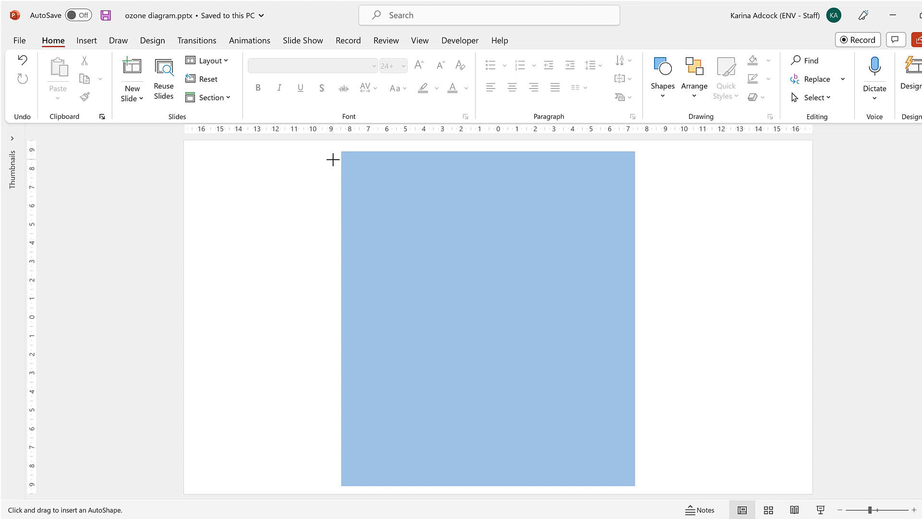
drag(299, 151, 745, 451)
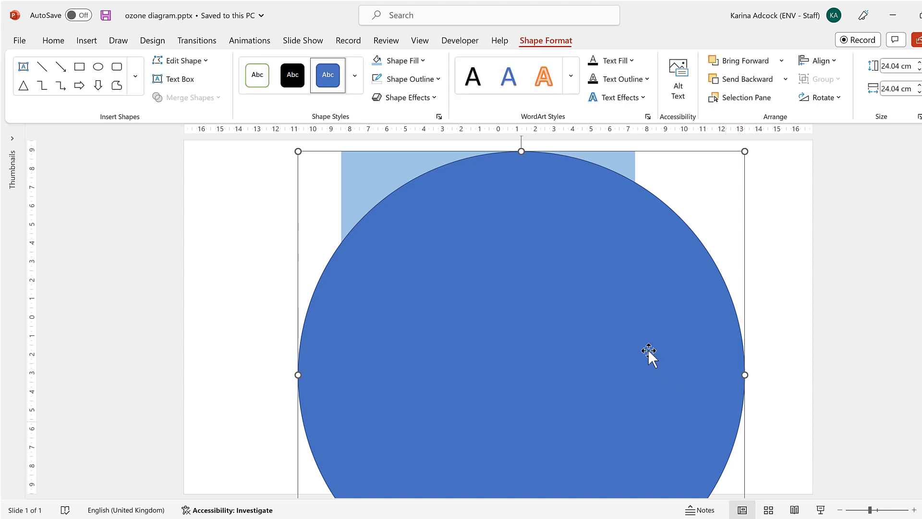
Centre the light blue rectangle on the slide and place the circle so its lower part overlaps the rectangle's top, centred horizontally
click(842, 512)
click(843, 512)
click(842, 512)
click(841, 511)
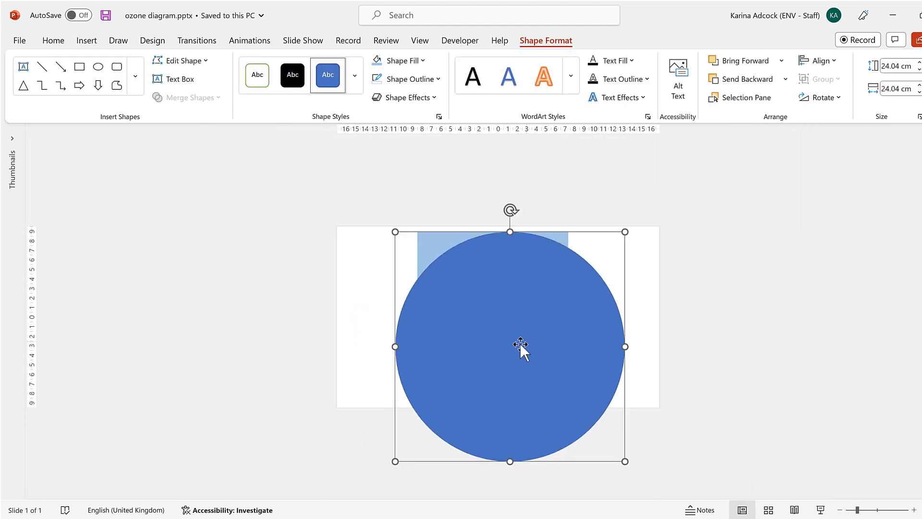
drag(520, 344, 501, 202)
drag(487, 287, 761, 279)
drag(486, 313, 486, 311)
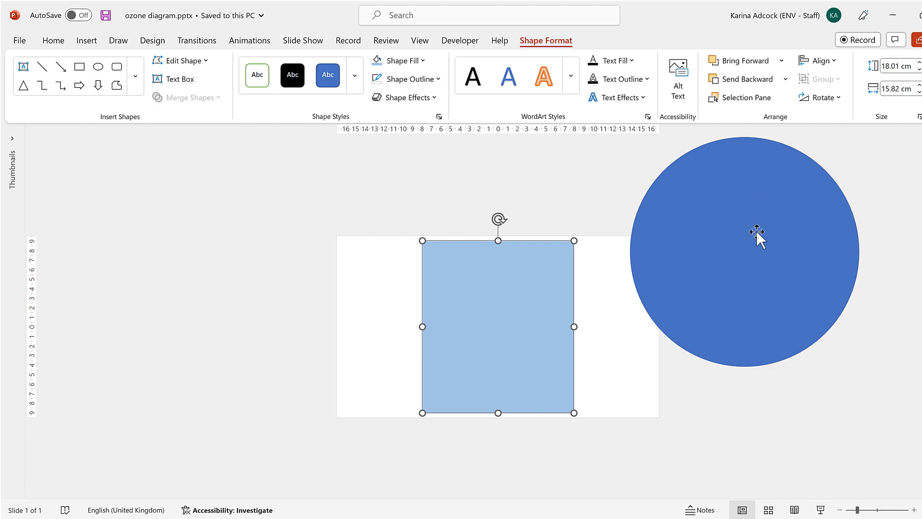
drag(758, 236, 511, 151)
scroll(700, 290, up, 2)
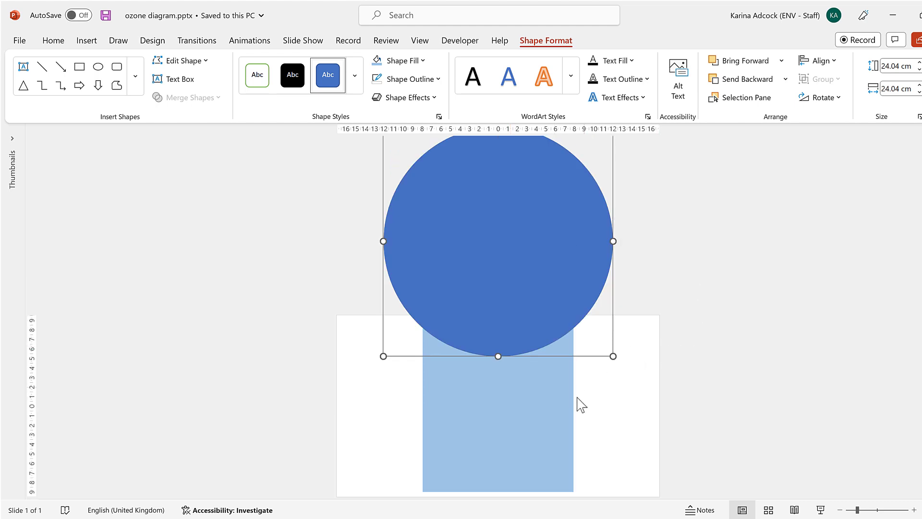
Duplicate the light blue rectangle and align the copy exactly on top of the original
click(538, 399)
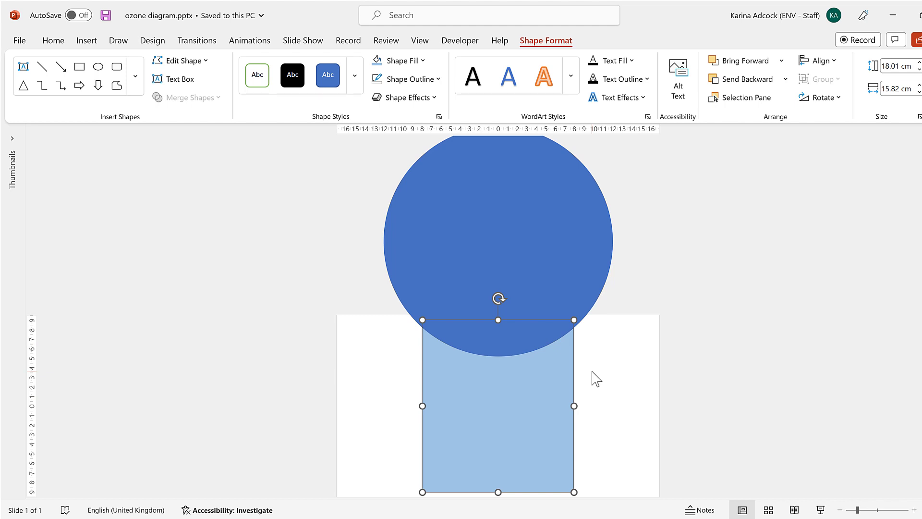
key(ctrl+d)
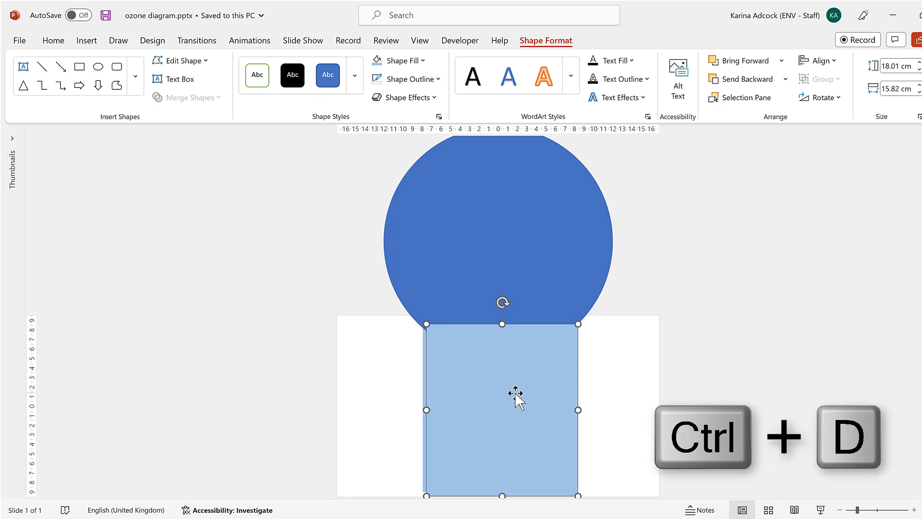
drag(515, 392, 510, 391)
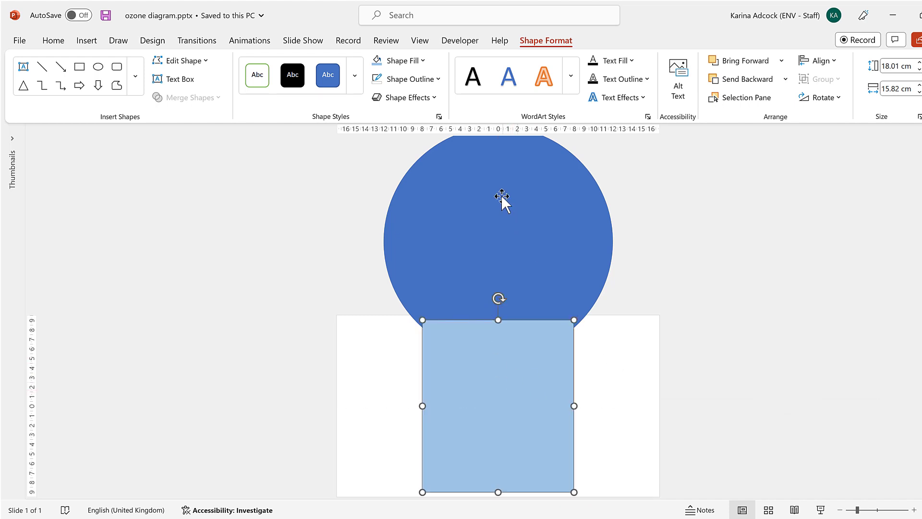
Merge the duplicate rectangle and the circle with Intersect, keeping only their overlap at the rectangle's top
key(ctrl)
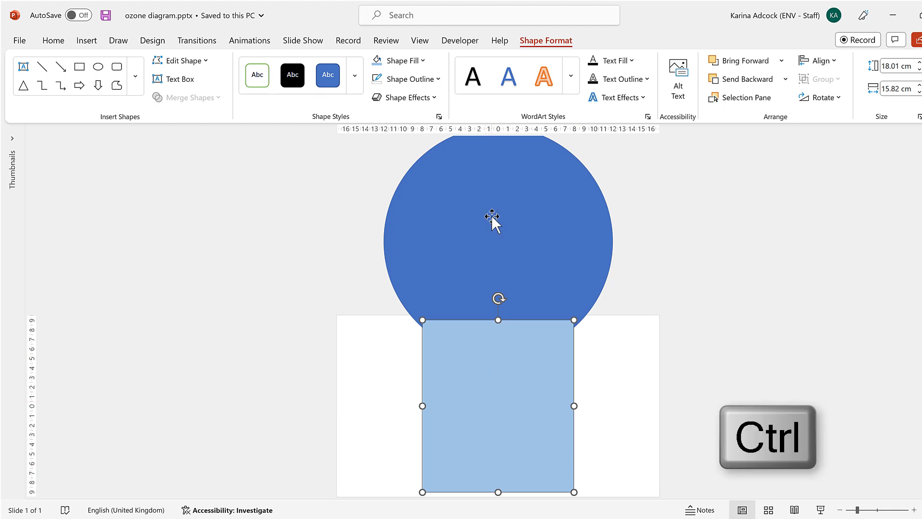
ctrl+click(492, 216)
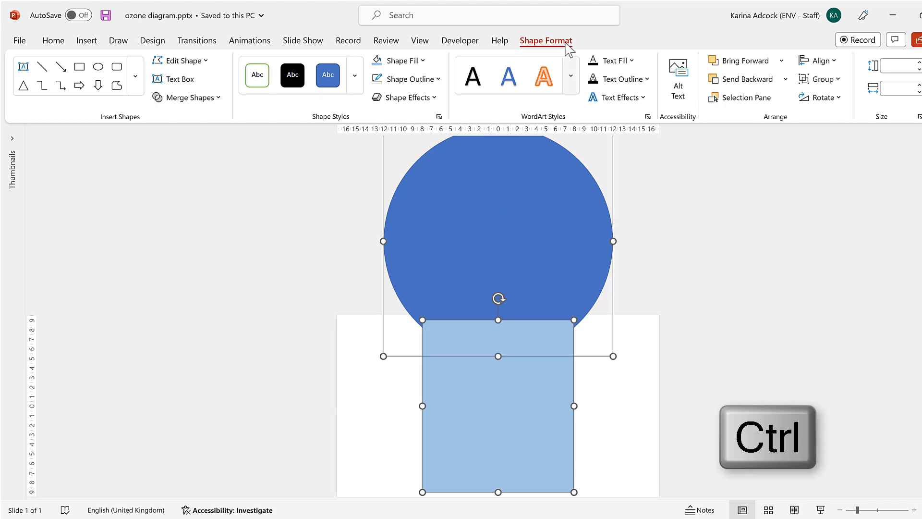
click(220, 101)
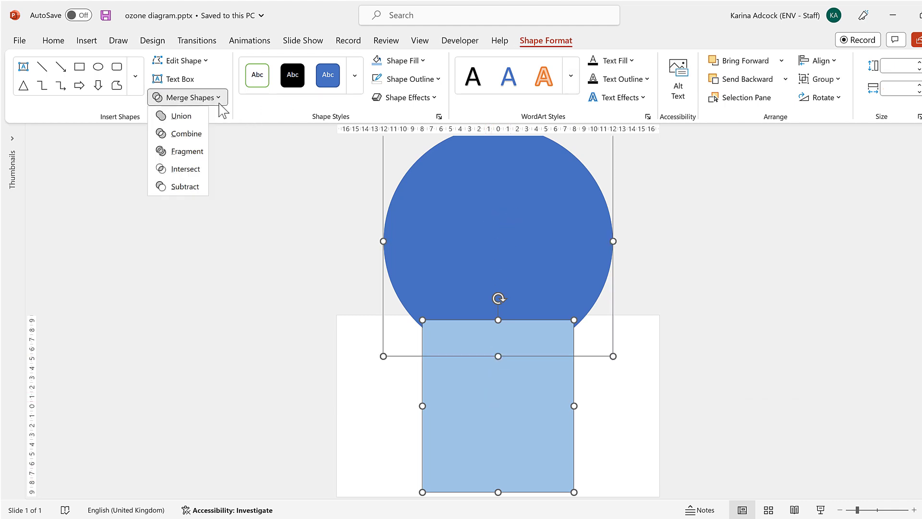
click(197, 183)
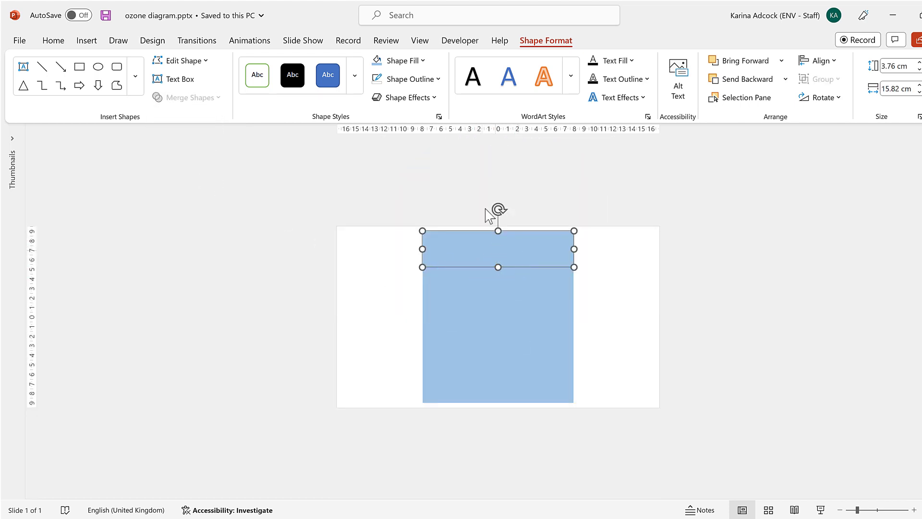
Fill the curved piece at the rectangle's top with the gold theme colour
click(416, 61)
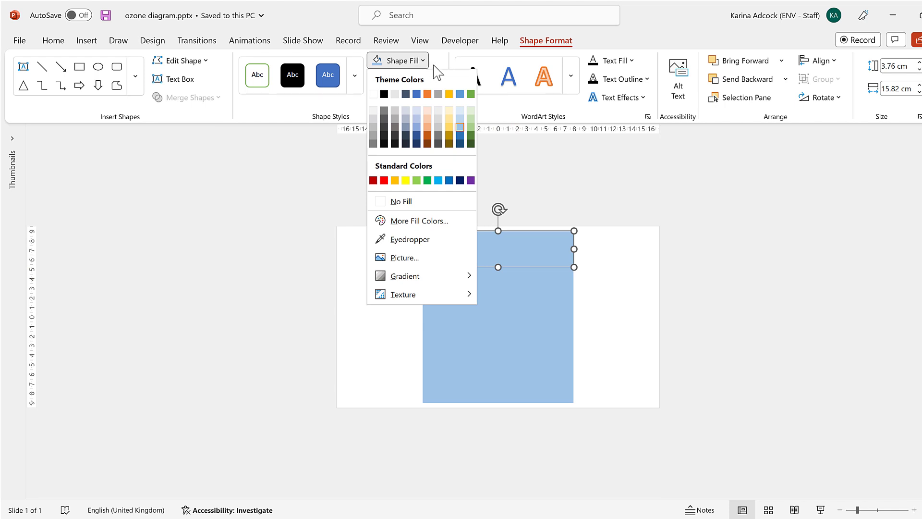
click(450, 95)
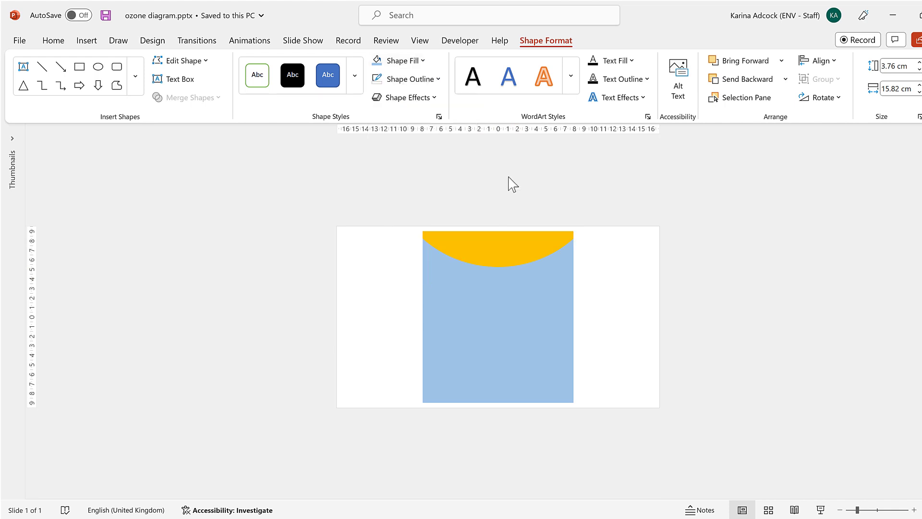
click(618, 275)
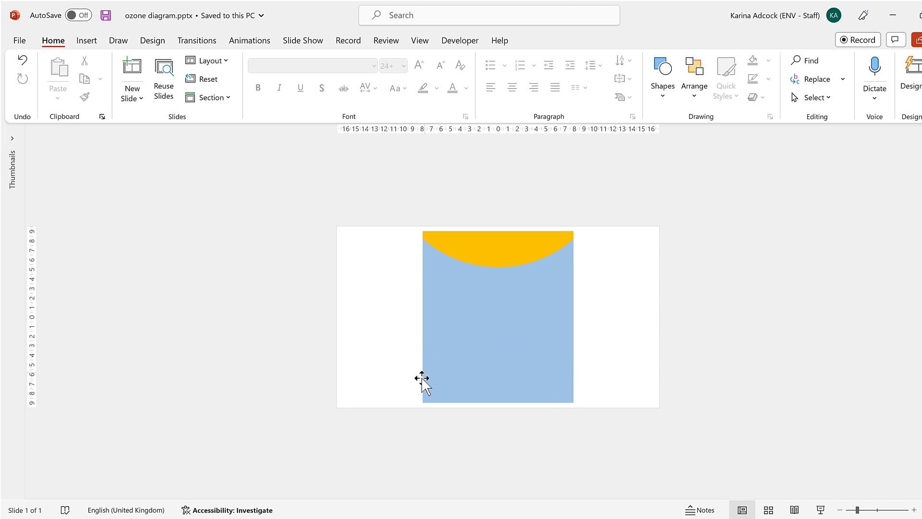
Draw a circle about 37 cm in diameter and centre it horizontally so its top overlaps the rectangle's lower end
click(671, 90)
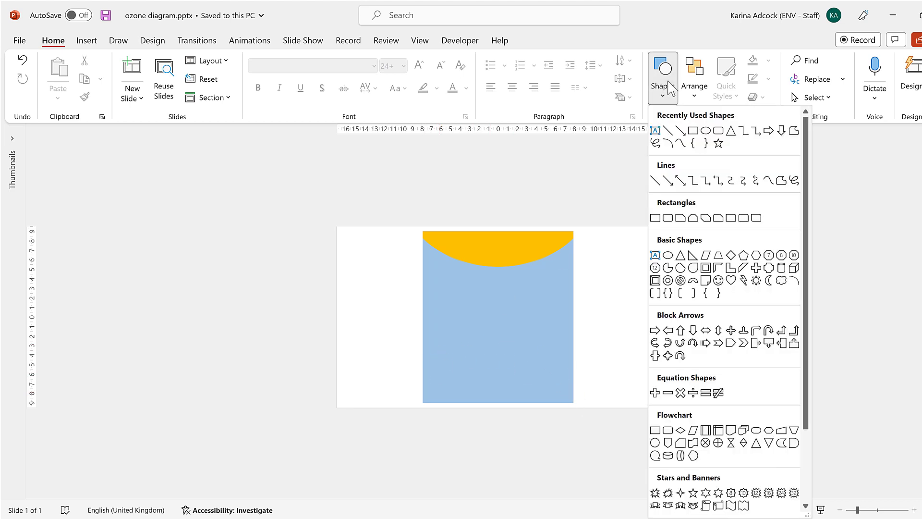
click(707, 130)
key(shift)
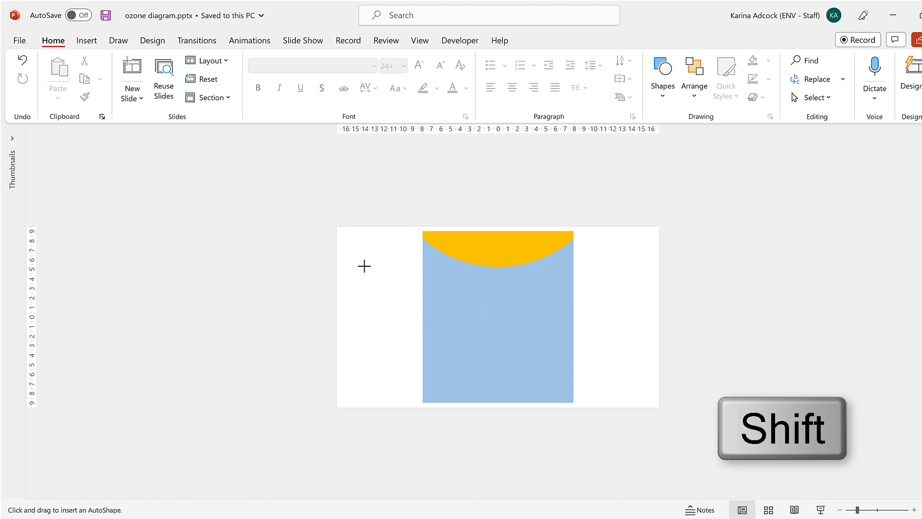
drag(365, 254, 715, 517)
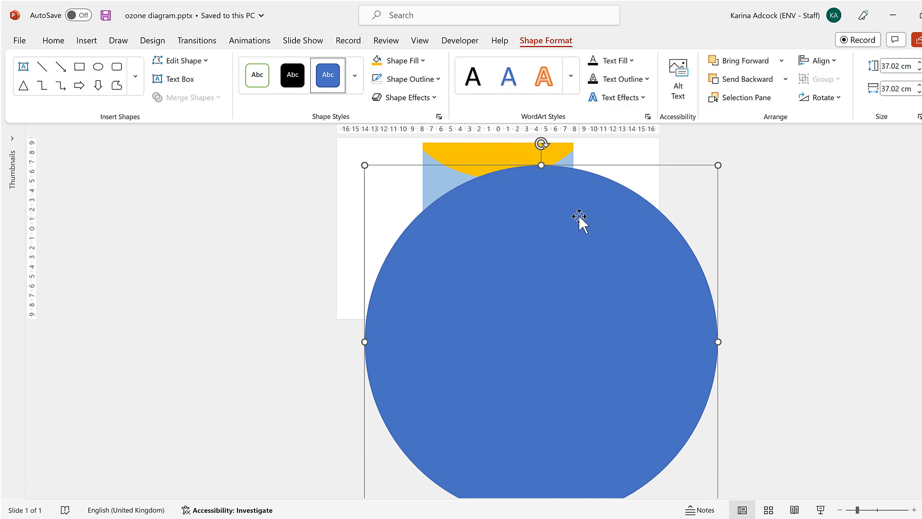
drag(578, 221, 534, 323)
key(Escape)
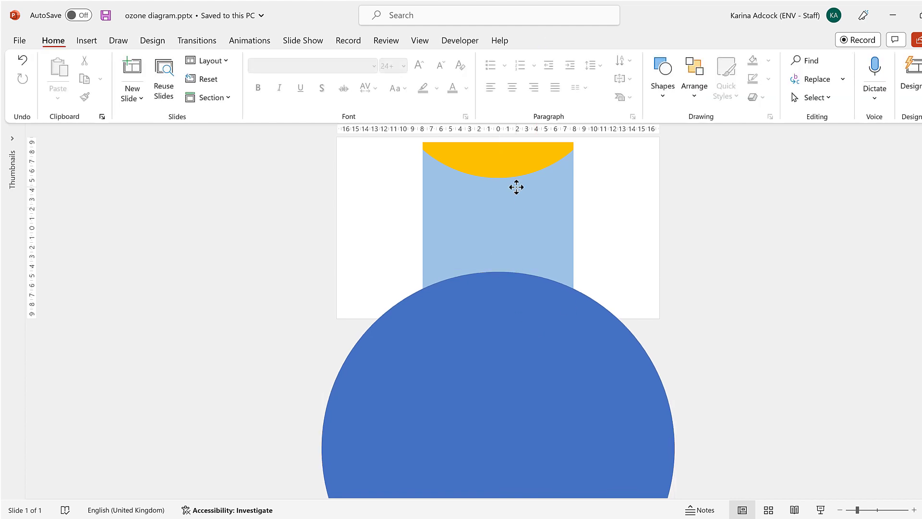
Duplicate the light blue rectangle again and align the copy exactly over the original and the gold piece
click(544, 231)
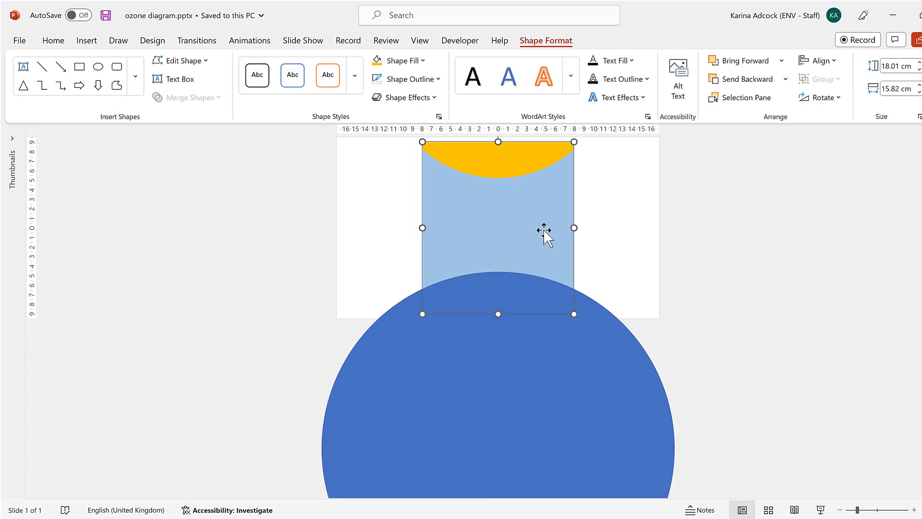
key(ctrl+d)
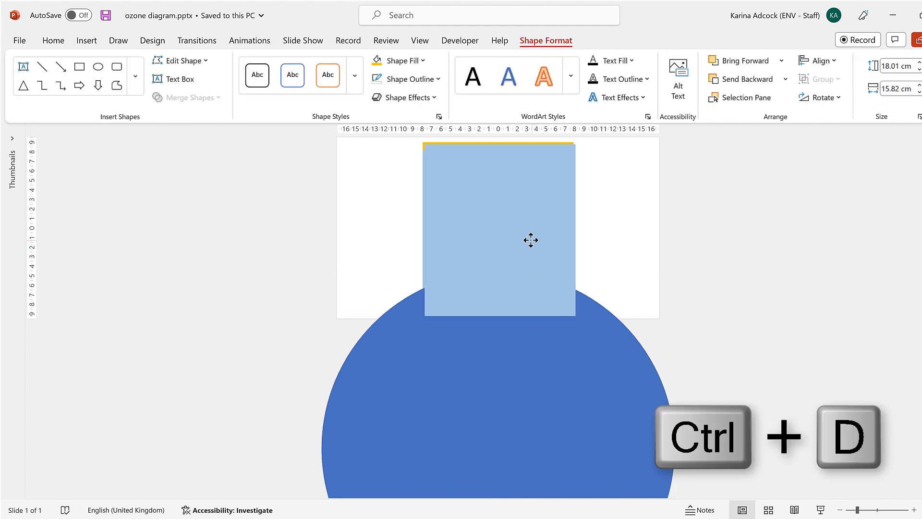
drag(530, 241, 529, 238)
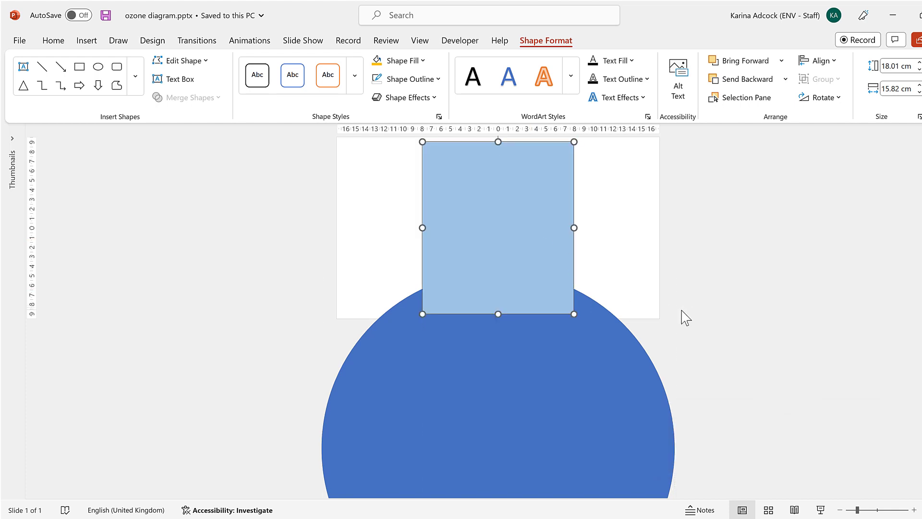
Merge the new rectangle copy and the large circle with Intersect, keeping only their overlap at the rectangle's bottom
ctrl+click(584, 373)
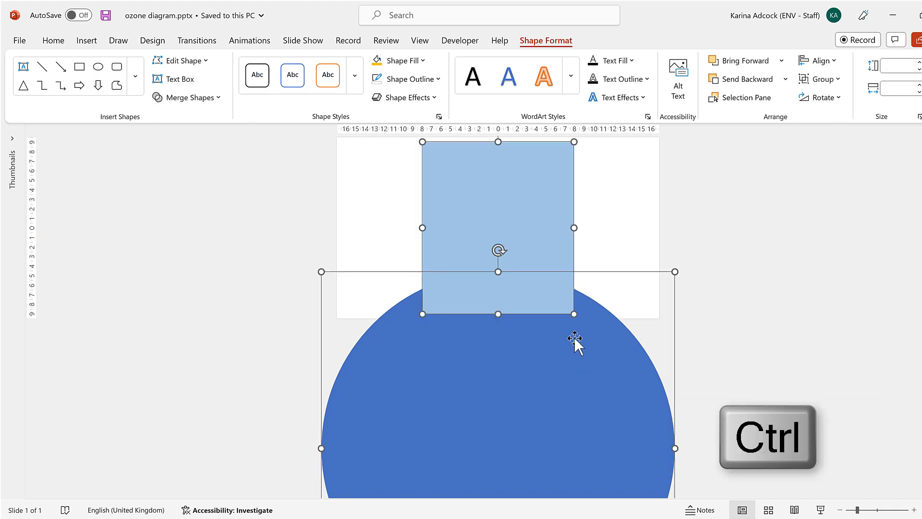
click(212, 100)
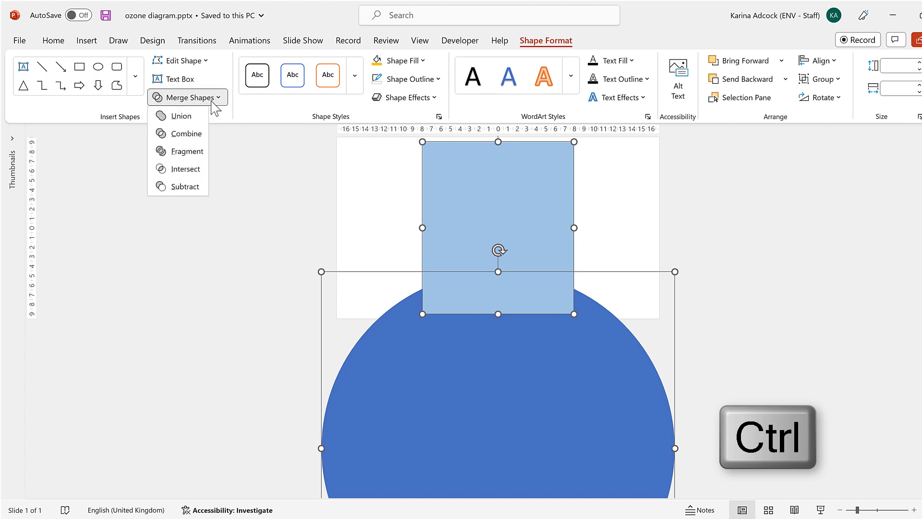
click(186, 169)
Fill the curved piece at the rectangle's bottom with the darker blue theme colour
click(422, 61)
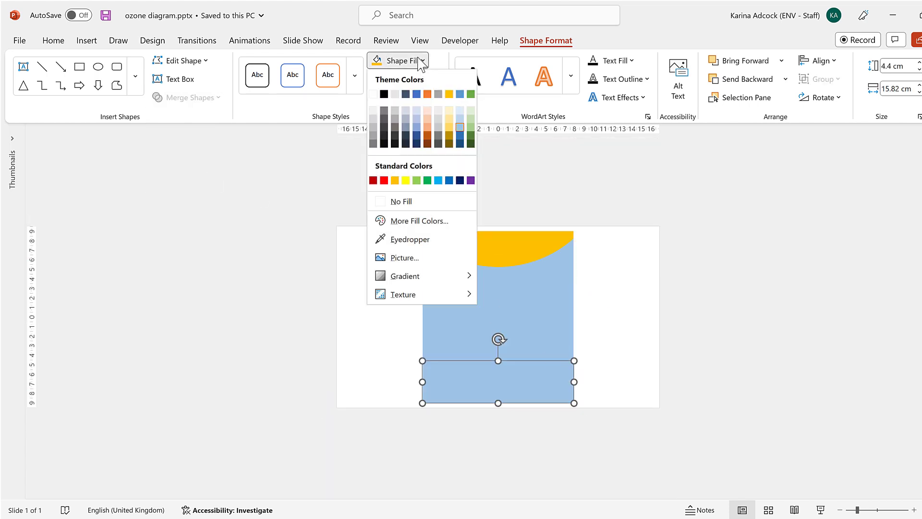
click(461, 136)
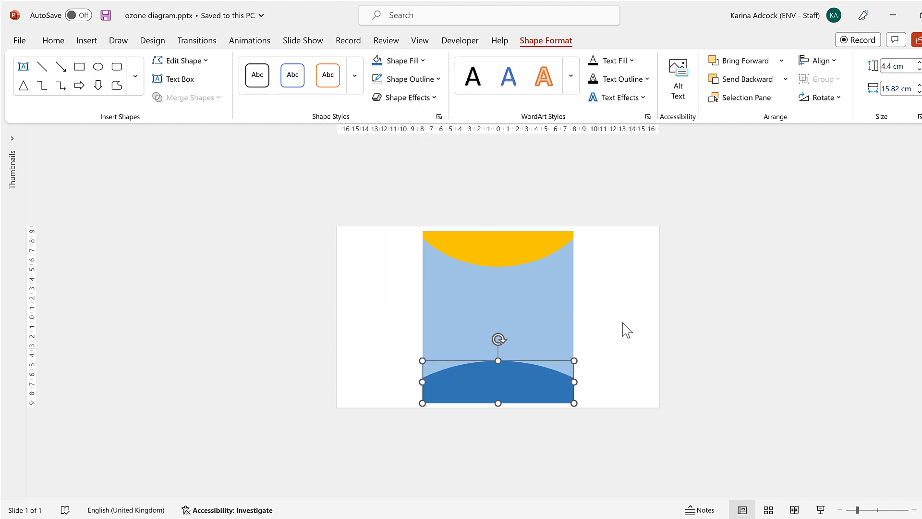
click(615, 275)
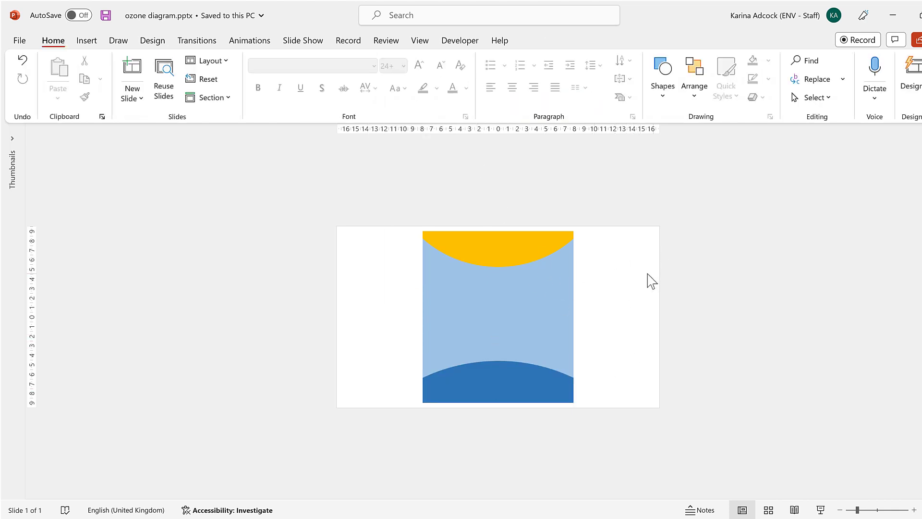
Draw a thin hollow circle about 46.3 cm in diameter and position it so its top arcs across the middle of the light blue rectangle
click(664, 95)
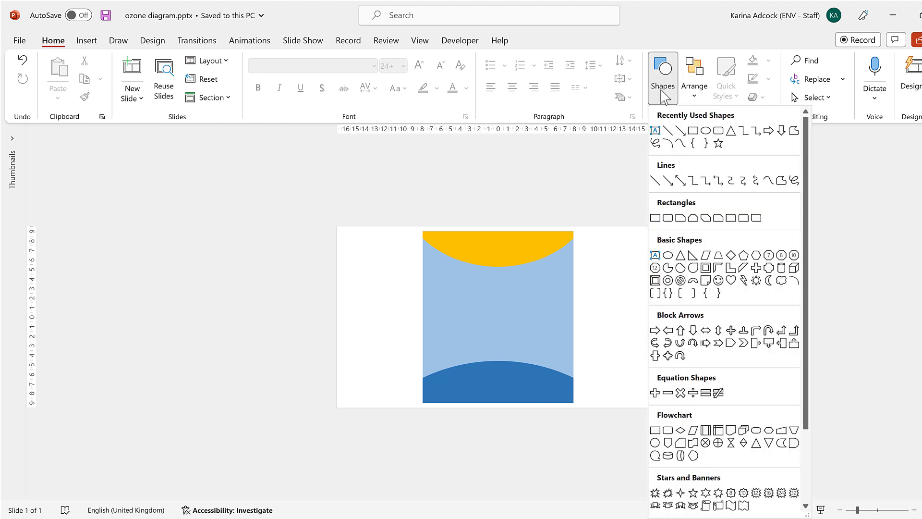
click(668, 281)
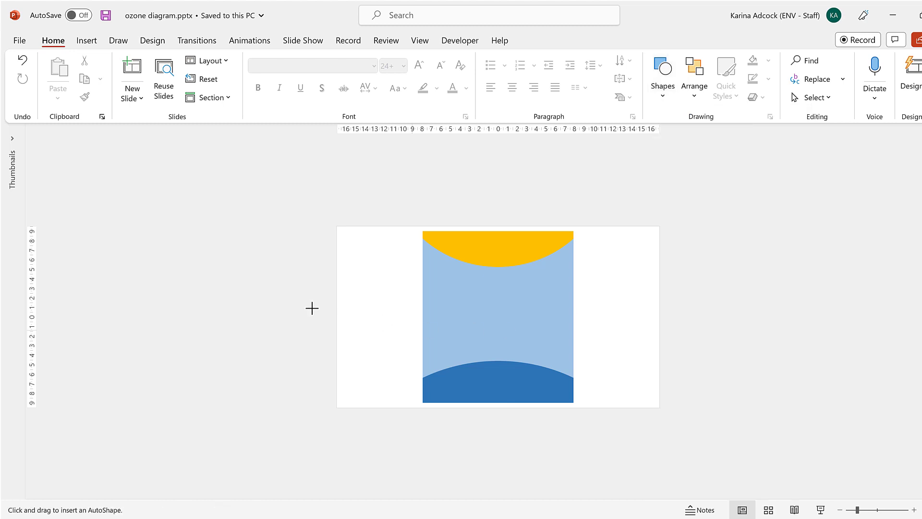
drag(279, 264, 721, 509)
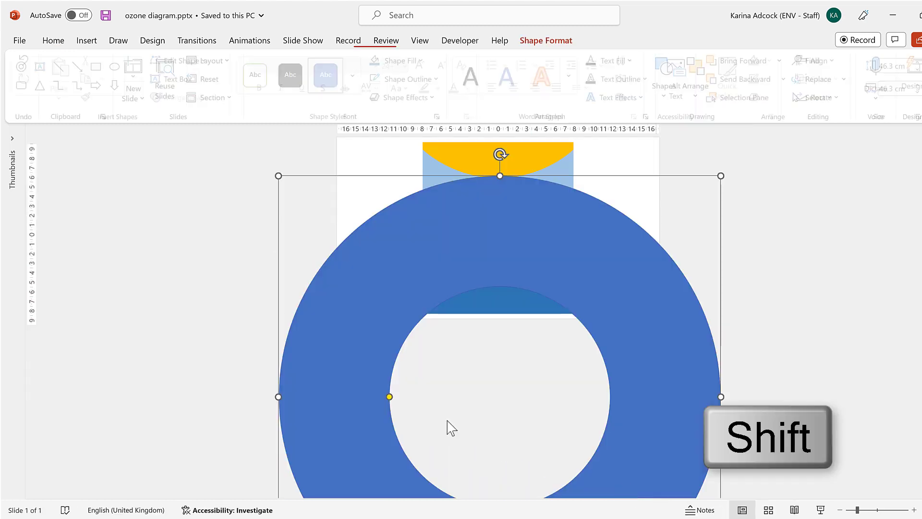
drag(392, 396, 303, 384)
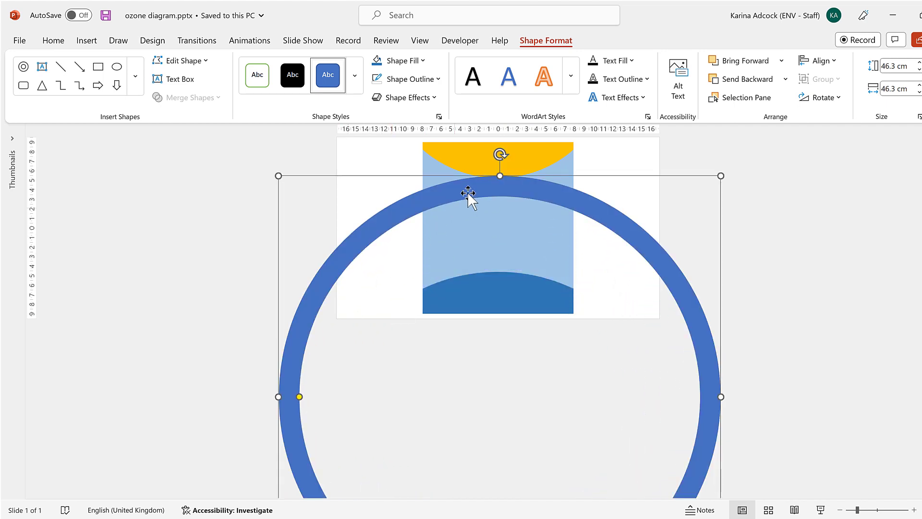
drag(468, 193, 461, 228)
Duplicate the light blue rectangle exactly in place and merge the copy with the ring using Intersect, keeping only the curved band
click(514, 262)
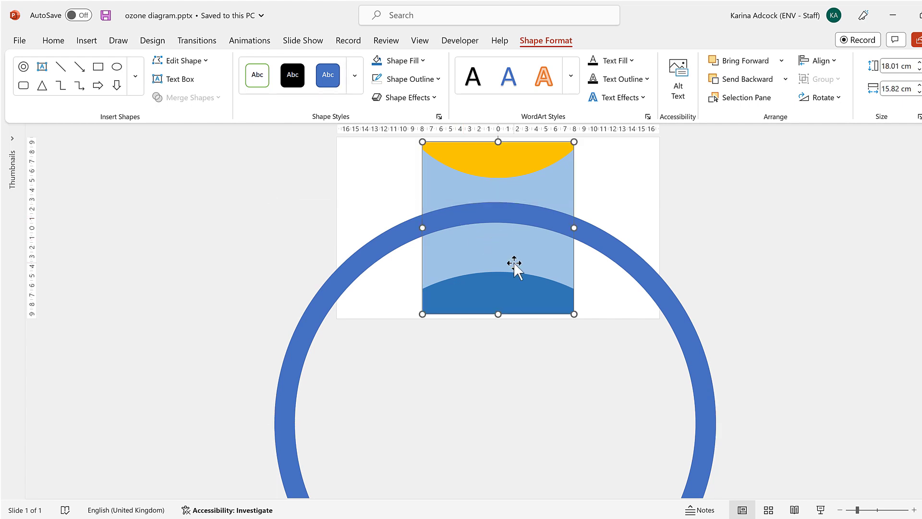
key(ctrl+d)
drag(502, 255, 498, 251)
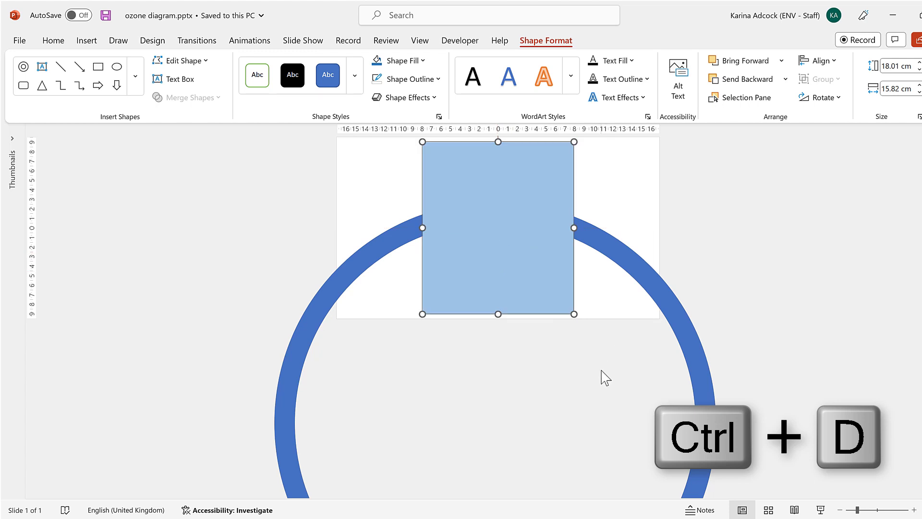
ctrl+click(388, 245)
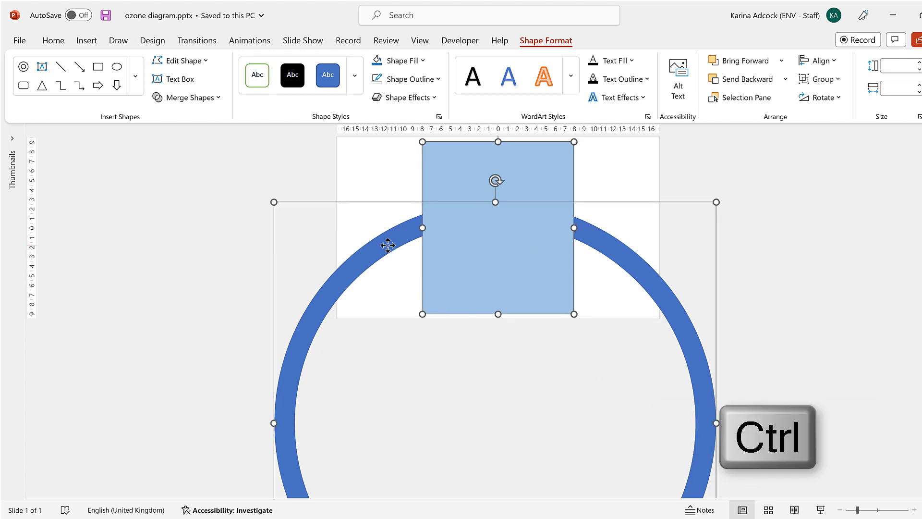
click(197, 98)
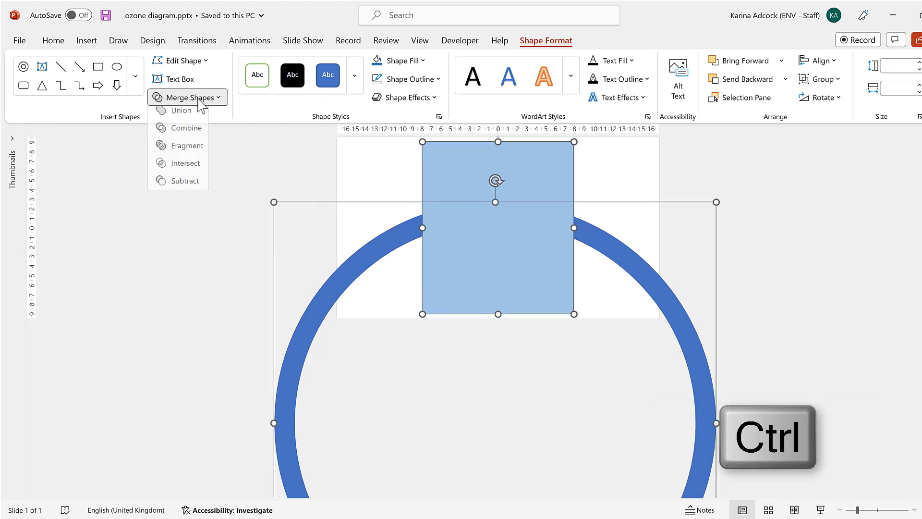
click(199, 170)
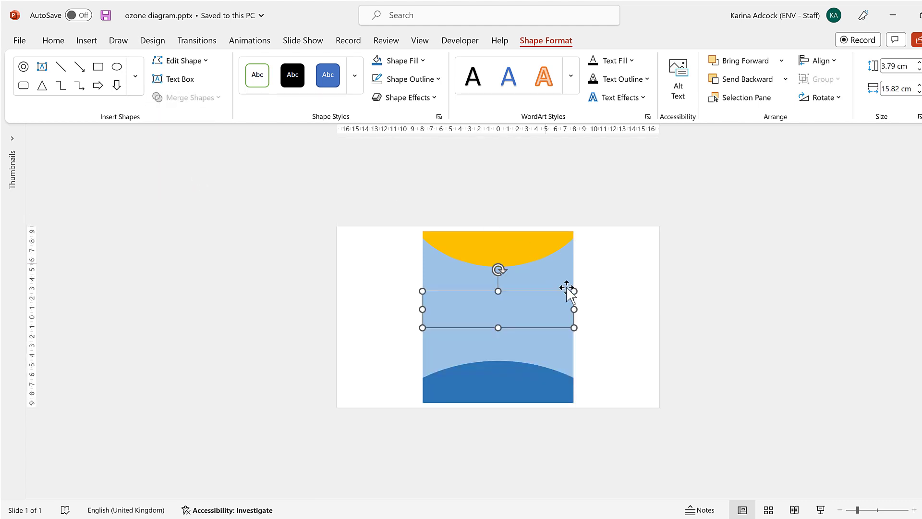
Fill the curved band with the light purplish-blue theme colour and nudge it slightly down
click(422, 61)
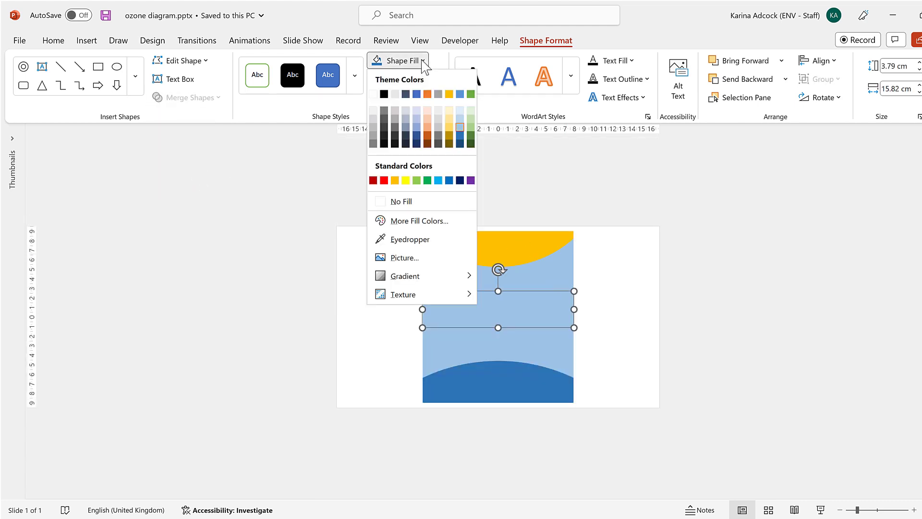
click(417, 128)
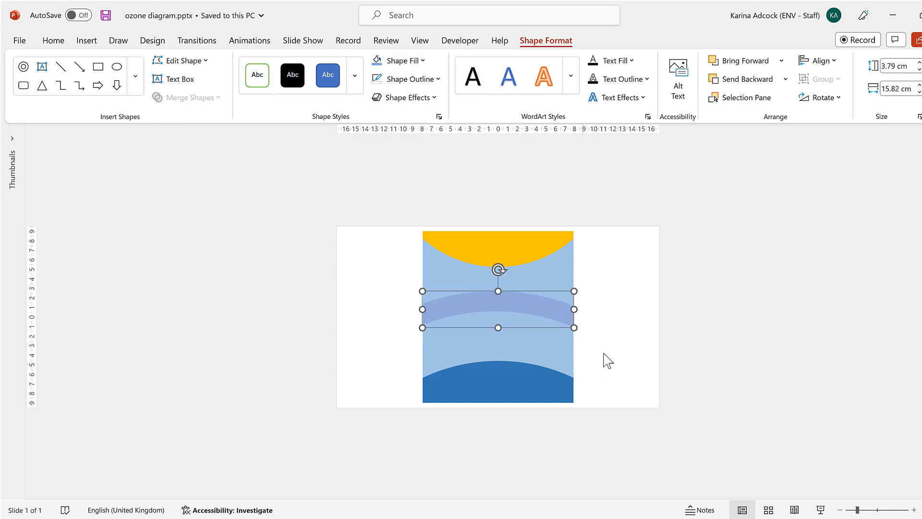
key(Down)
key(Down)
key(Down)
key(Down)
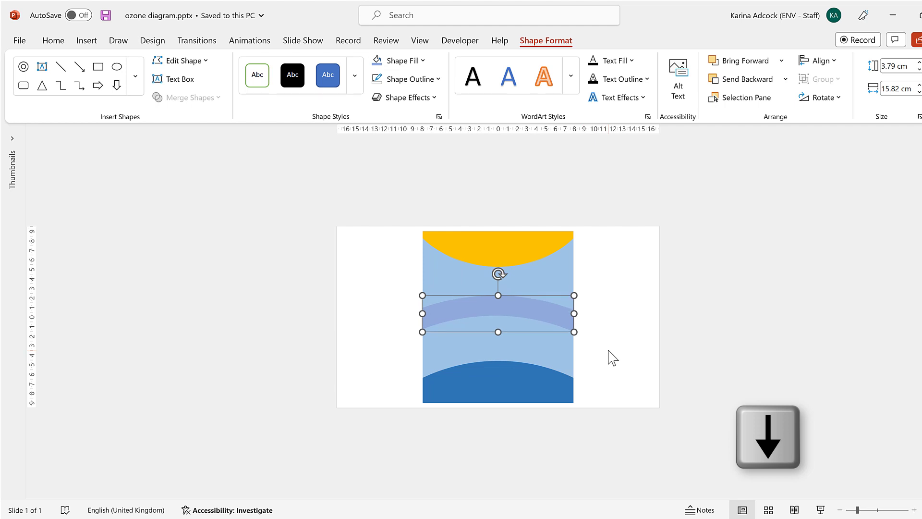
click(629, 286)
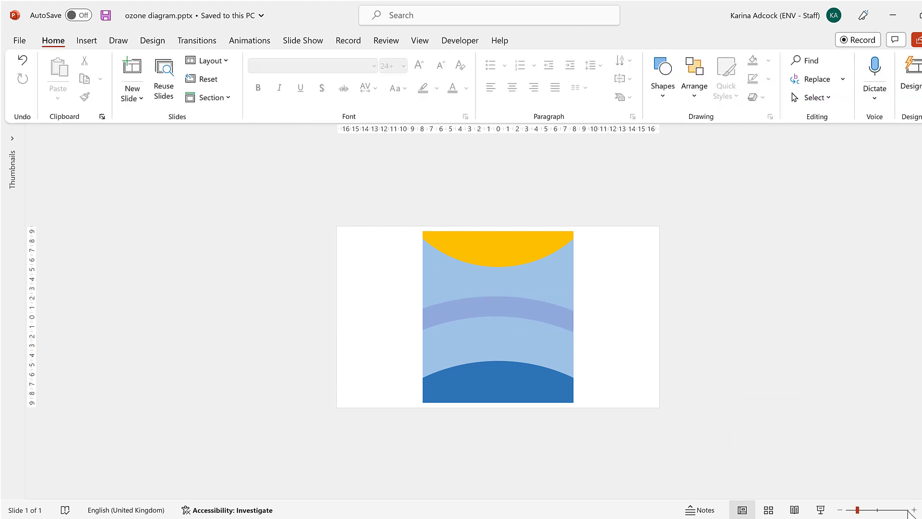
Draw an Explosion: 14 Points shape about 4.26 cm high and 2.09 cm wide over the curved band's left part
click(913, 510)
click(914, 510)
click(914, 510)
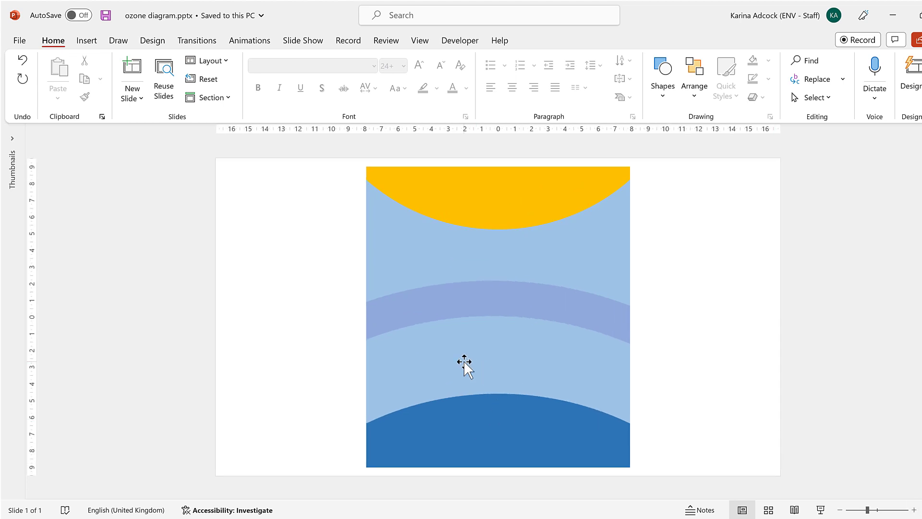
click(659, 86)
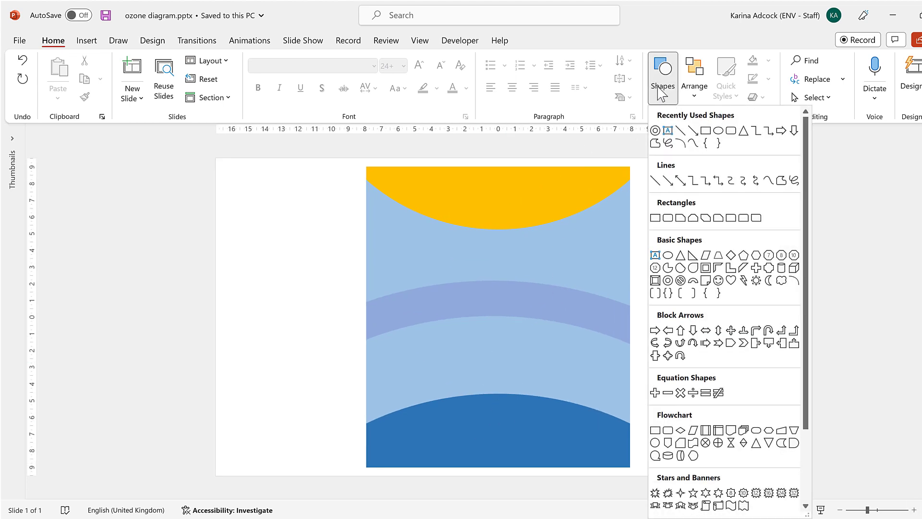
scroll(692, 293, down, 3)
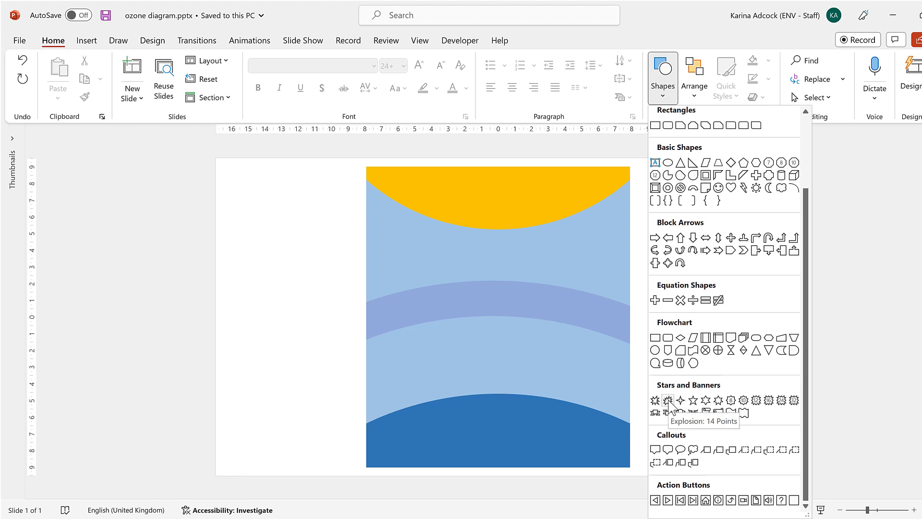
click(669, 401)
drag(376, 276, 423, 348)
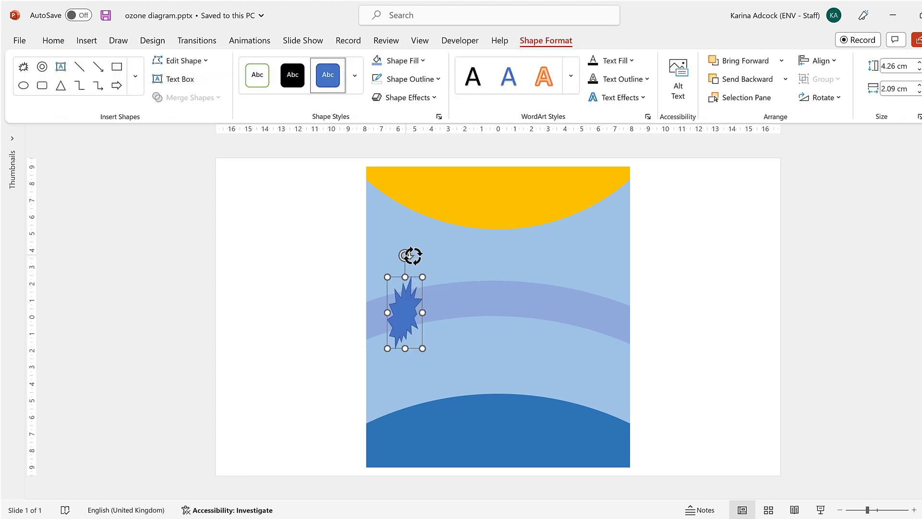
Tilt the explosion shape slightly clockwise, shift it towards the band's left end and shorten it slightly
drag(406, 255, 396, 256)
drag(408, 309, 398, 316)
drag(384, 264, 400, 263)
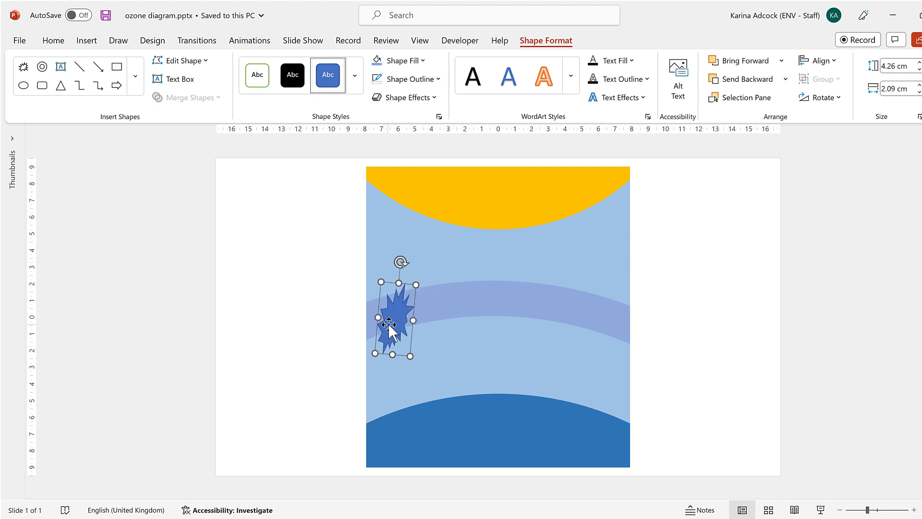
drag(390, 325, 390, 326)
drag(391, 358, 393, 351)
drag(413, 319, 413, 320)
Subtract the explosion shape from the curved band to cut a jagged hole in it
click(453, 290)
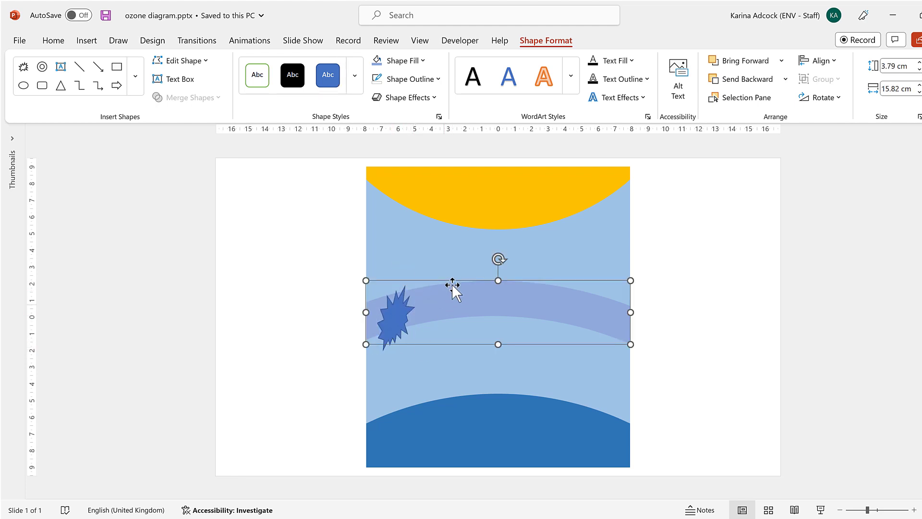
ctrl+click(398, 313)
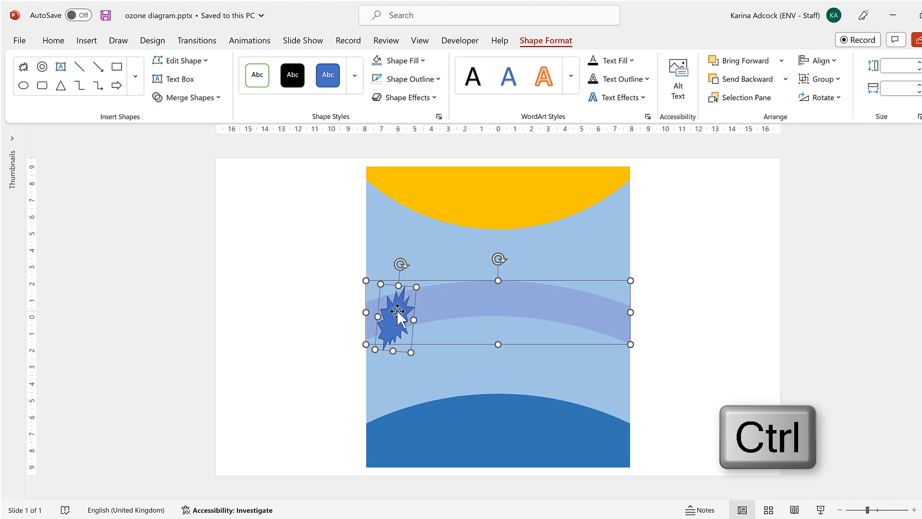
click(207, 101)
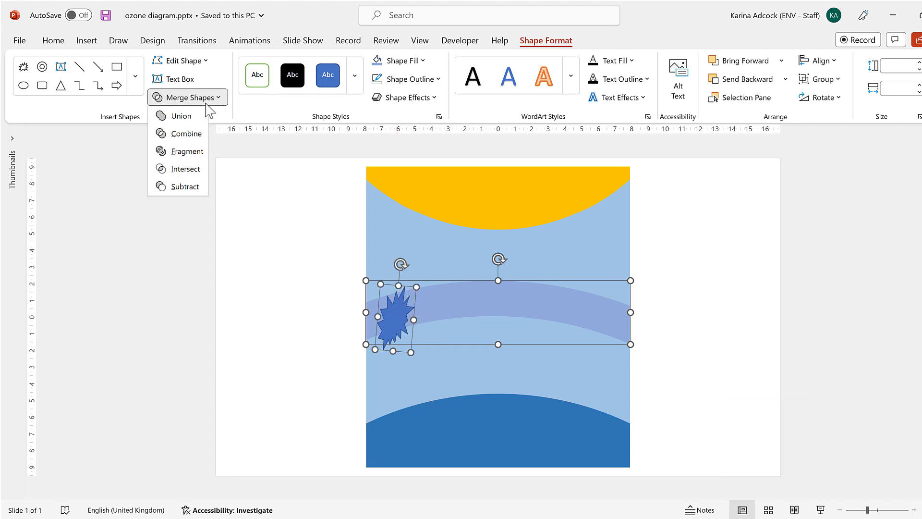
click(194, 189)
click(673, 312)
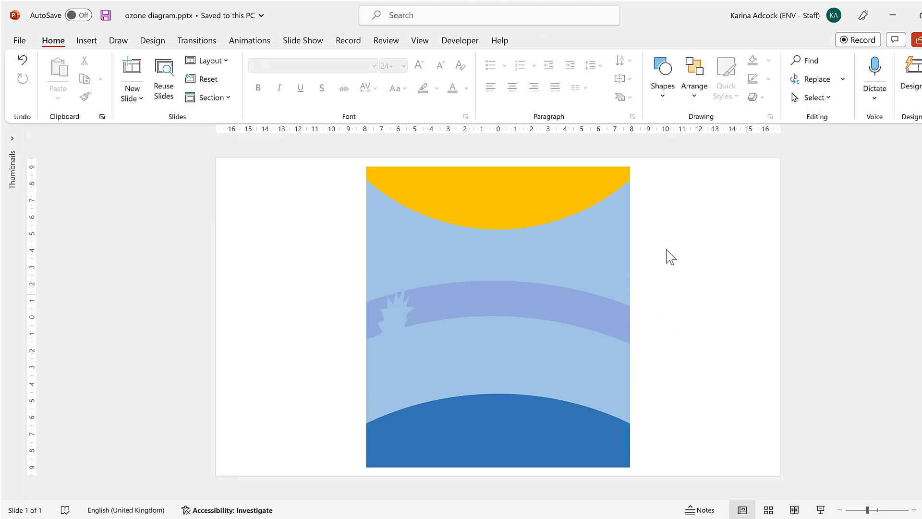
Draw a straight arrow about 11.8 cm tall from the gold piece through the jagged hole, ending just above the dark blue base
click(660, 94)
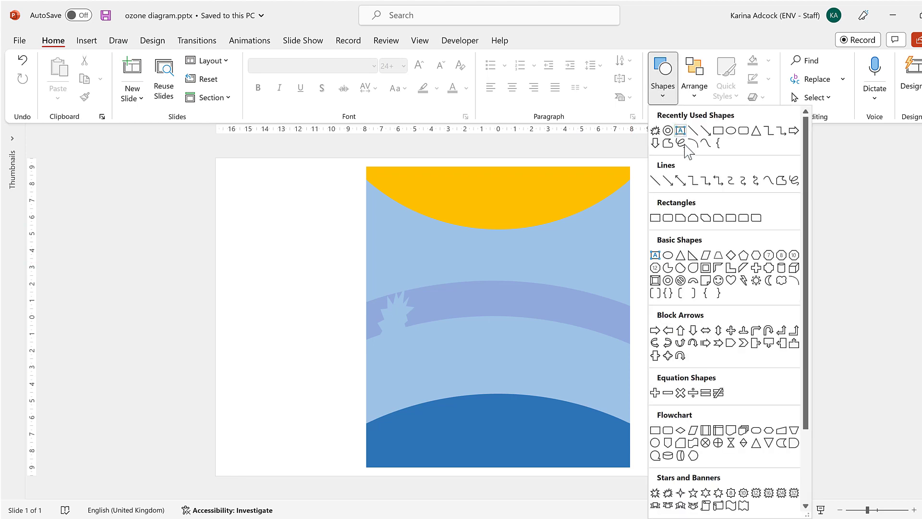
click(668, 181)
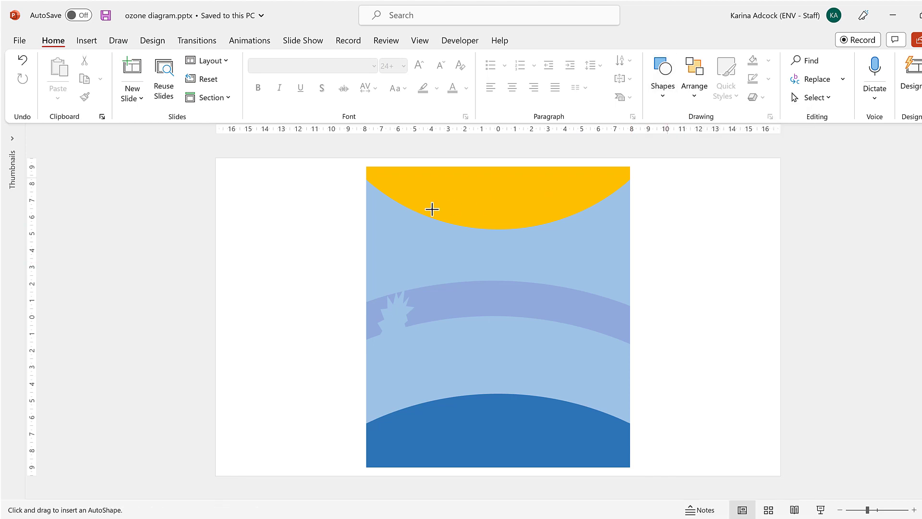
drag(405, 199, 392, 373)
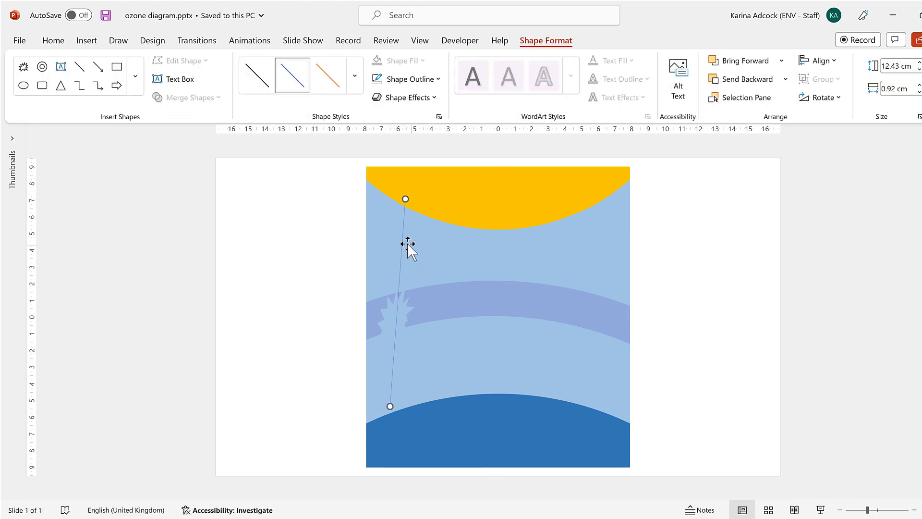
drag(402, 245, 405, 245)
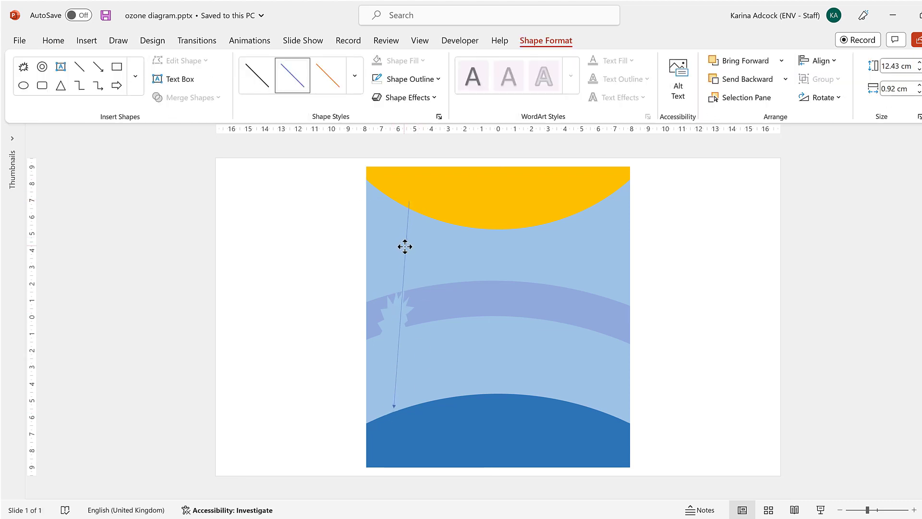
click(411, 203)
drag(411, 202, 411, 202)
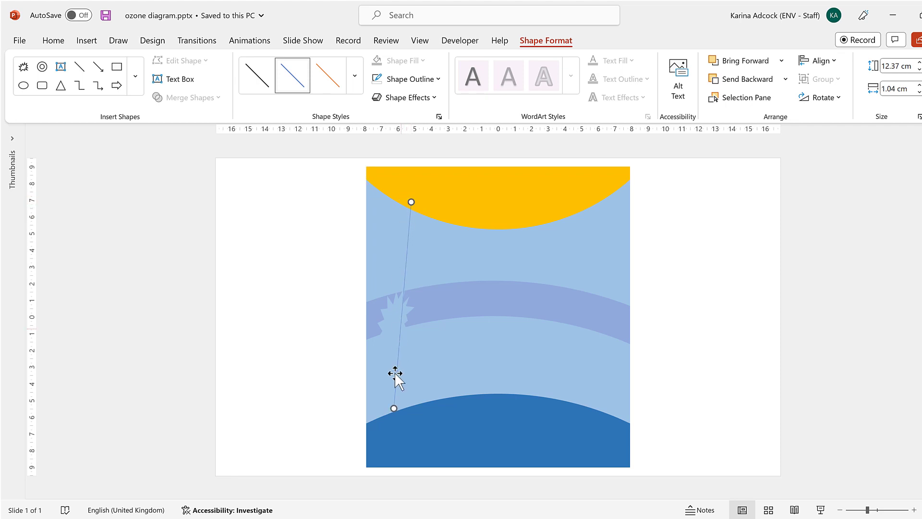
drag(390, 406, 392, 398)
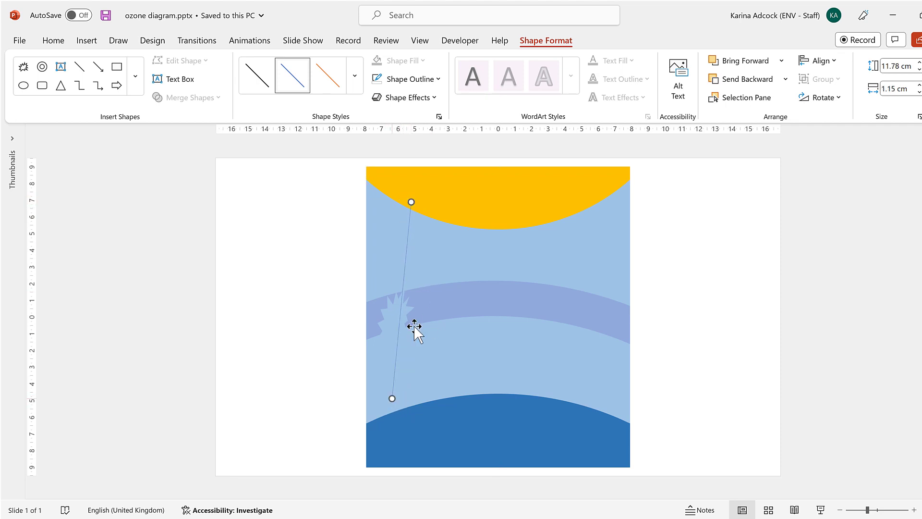
Format the arrow's line with the gold theme colour and a width of 5 pt
click(440, 116)
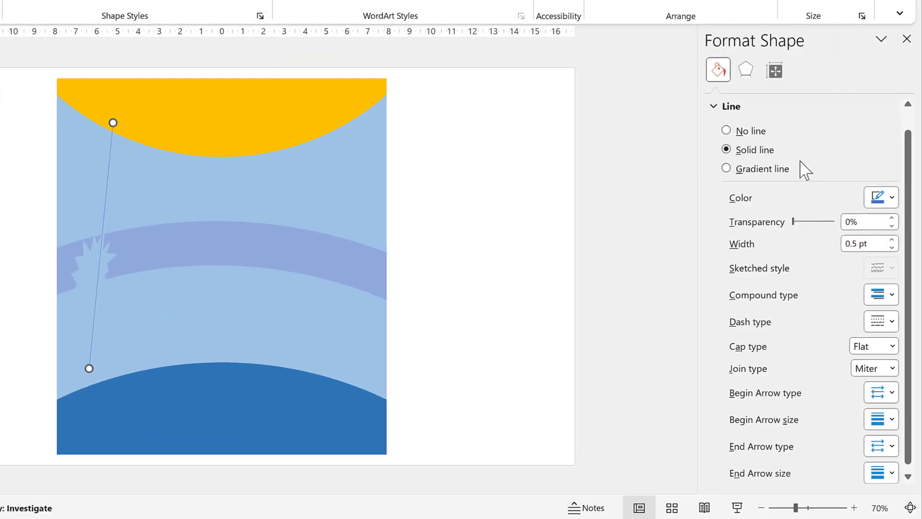
click(884, 202)
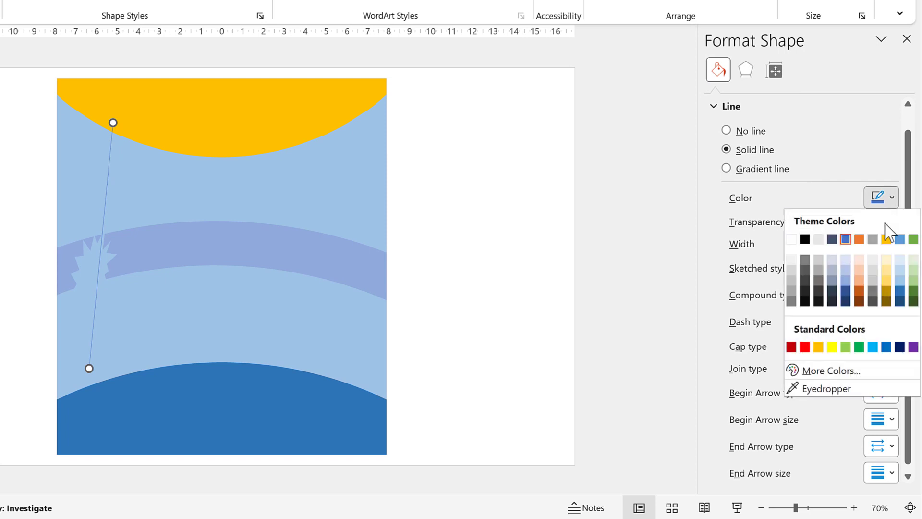
click(887, 239)
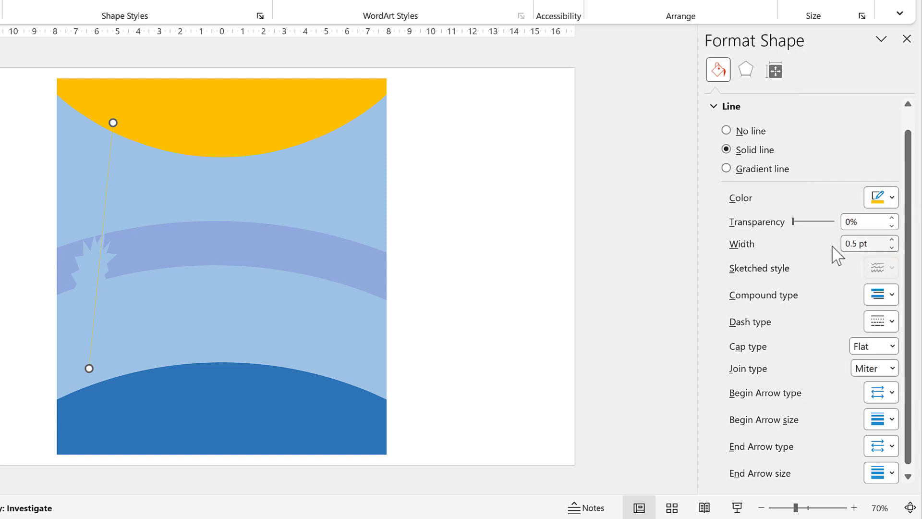
drag(867, 244, 804, 245)
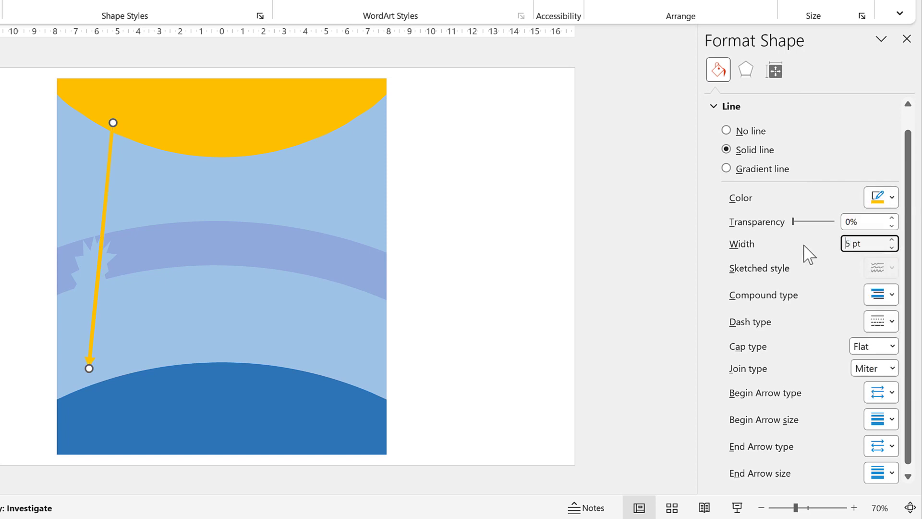
Give the arrow's line a Round cap type and a Round join type
click(892, 346)
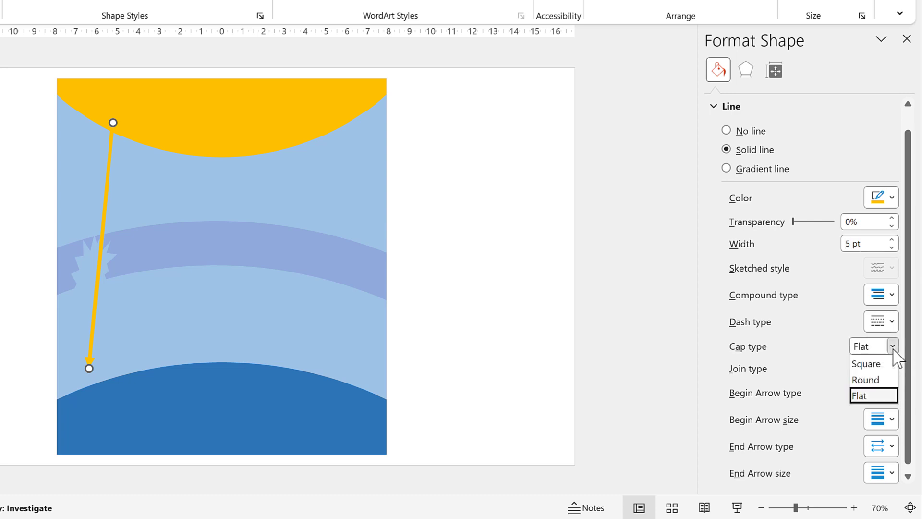
click(866, 379)
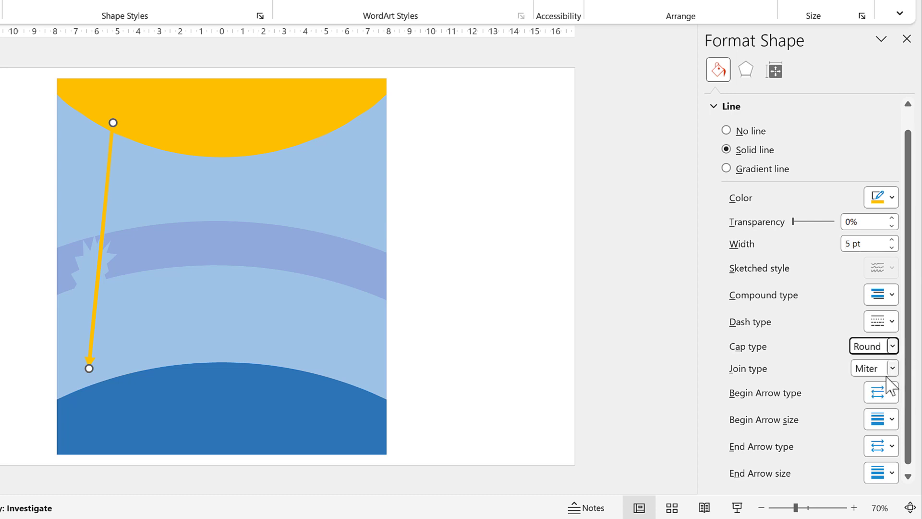
click(893, 370)
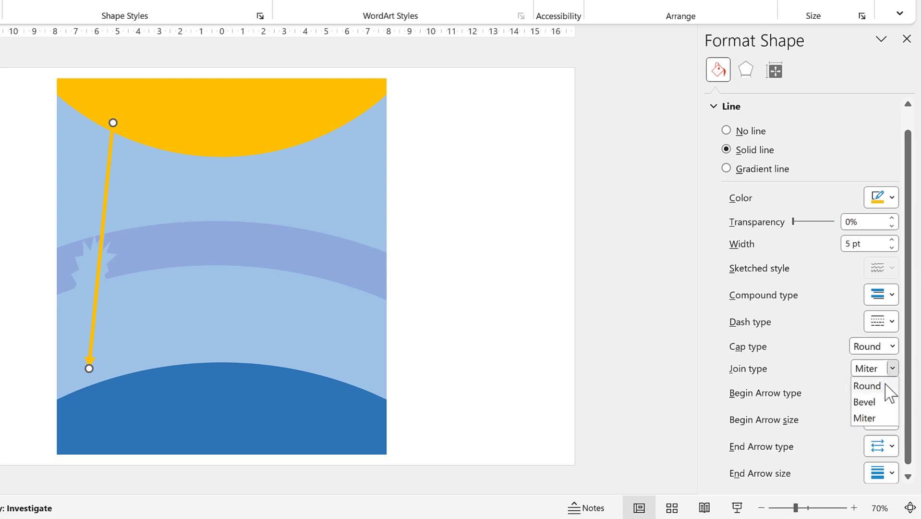
click(816, 384)
Change the arrow's end to an open arrowhead and extend its tip down to the Earth's curved edge
click(886, 438)
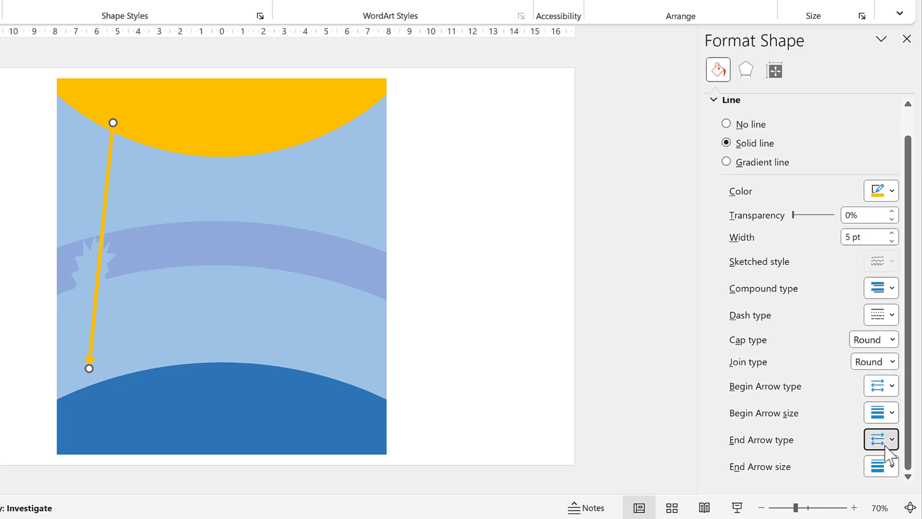
click(906, 464)
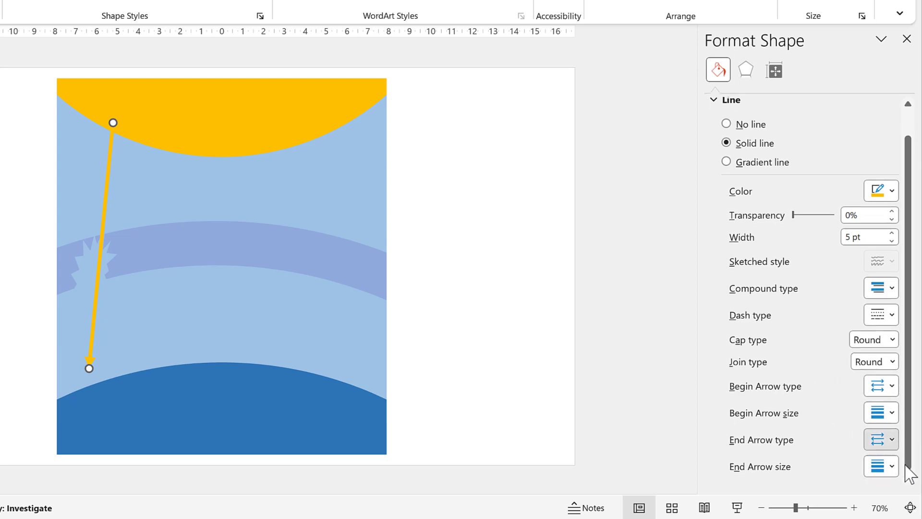
click(89, 380)
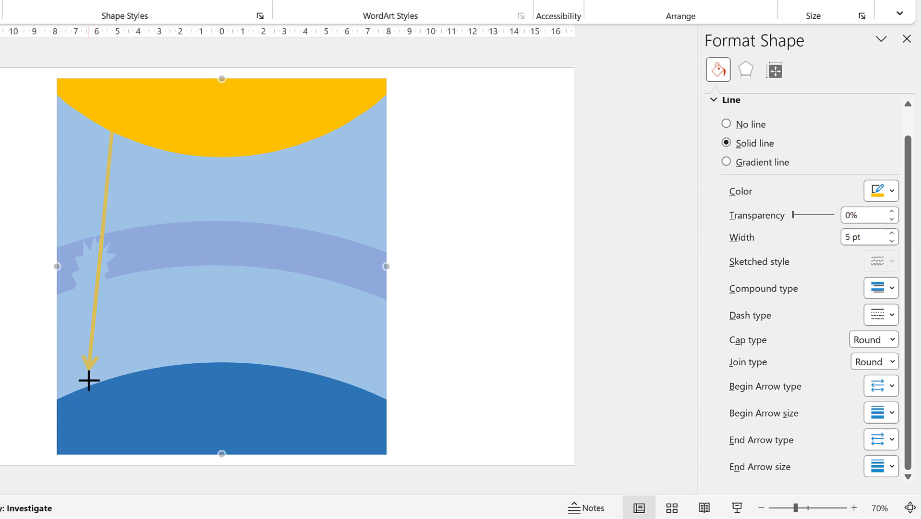
click(89, 380)
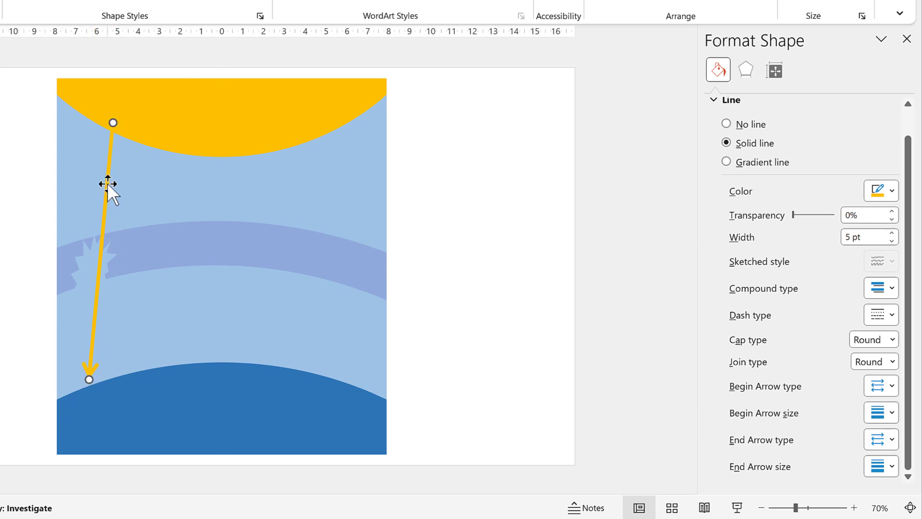
Duplicate the gold arrow left of centre and shorten it to run from the sun to just above the ozone band
key(ctrl+d)
drag(107, 183, 192, 181)
drag(175, 364, 178, 207)
click(177, 221)
click(182, 124)
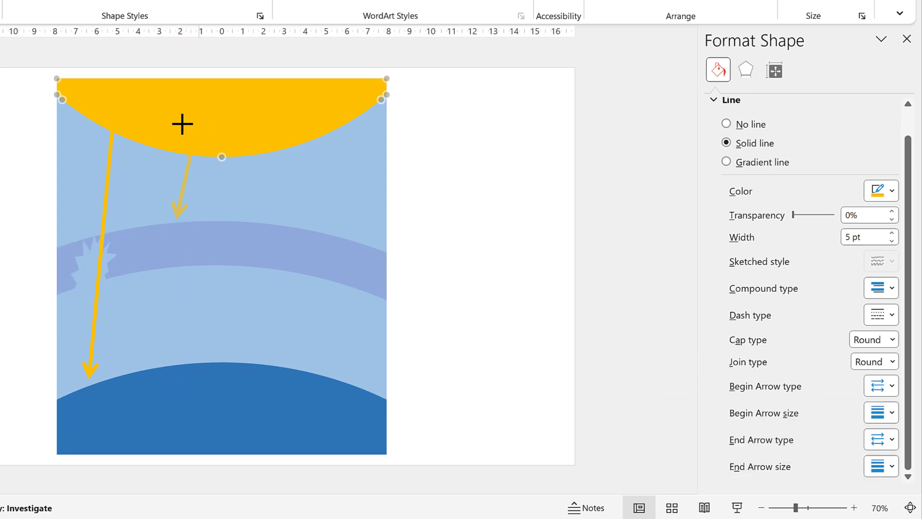
click(187, 141)
Duplicate the short arrow right of centre and slant it the opposite way, ending just above the ozone band
key(ctrl+d)
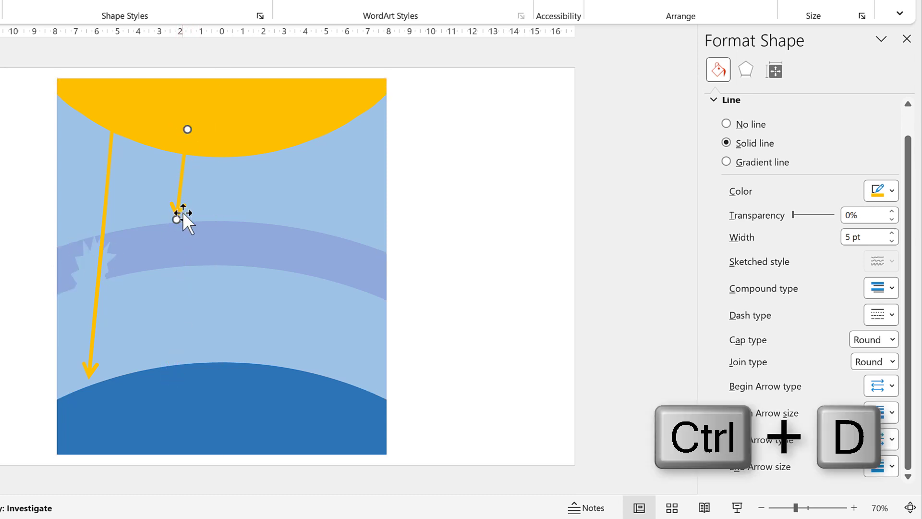
drag(275, 135, 249, 137)
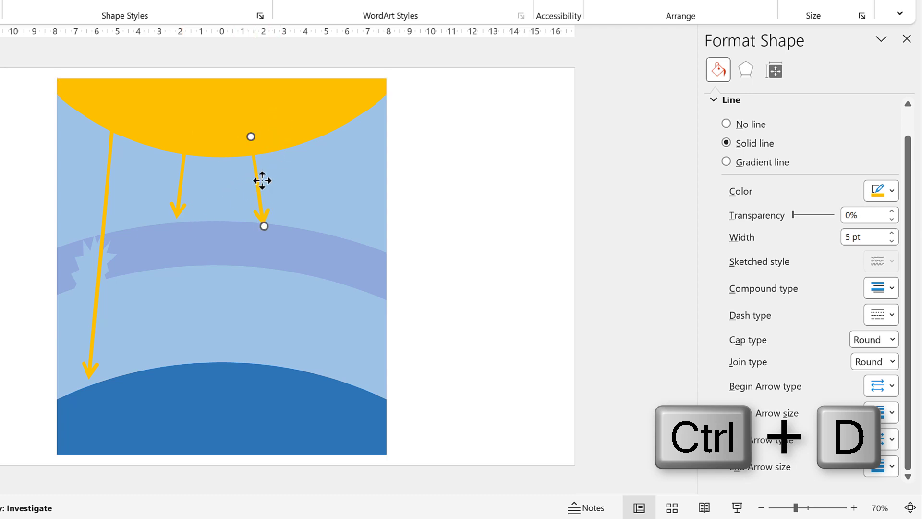
drag(261, 179, 272, 177)
Duplicate the right-slanting arrow near the diagram's right edge and lengthen it from the sun to just above the ozone band
key(ctrl+d)
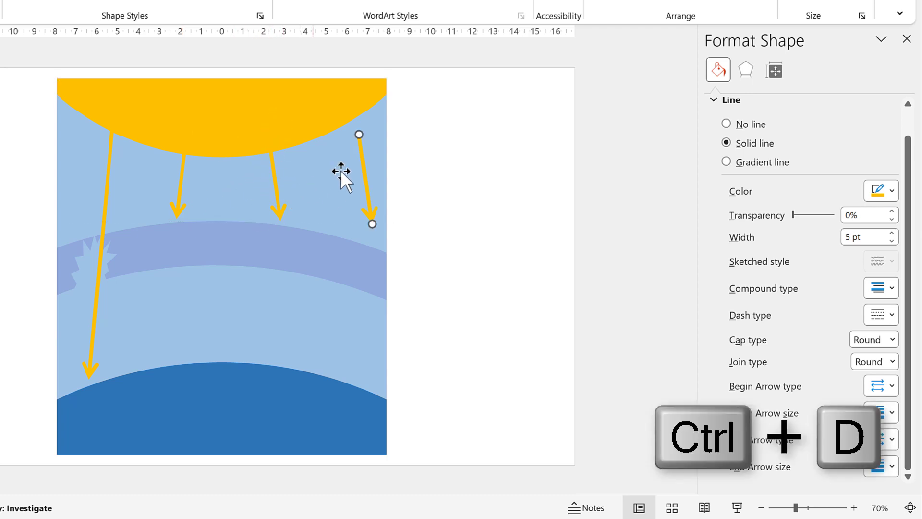
drag(361, 167, 347, 140)
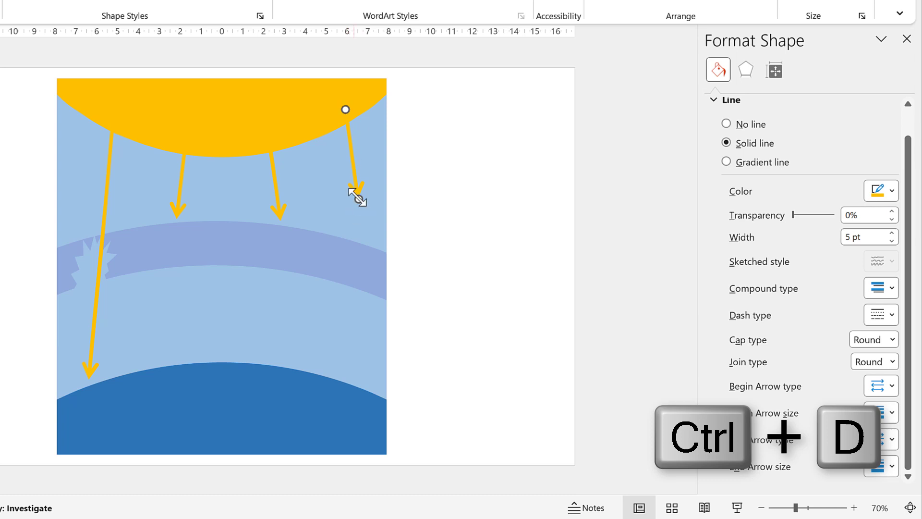
drag(357, 197, 357, 235)
click(332, 111)
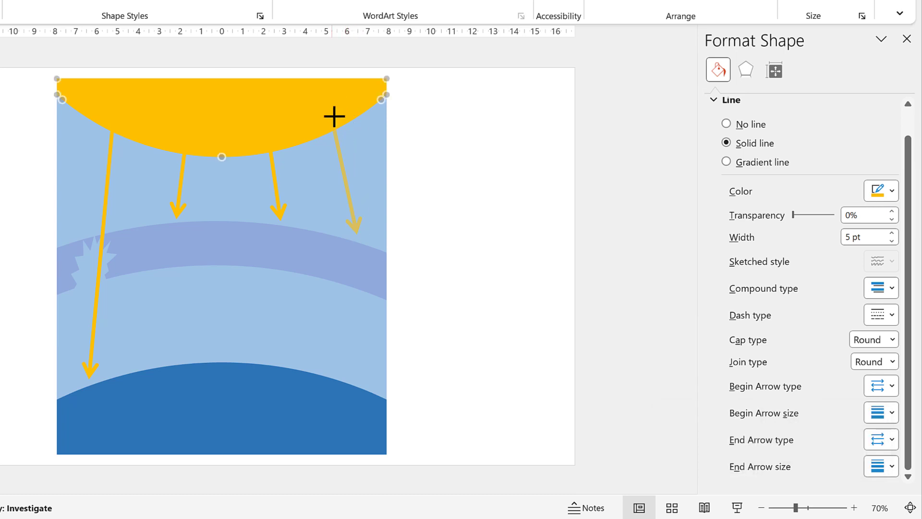
drag(335, 116, 335, 117)
Nudge the two middle arrows slightly to even out the sunray spacing, and close the formatting pane
drag(273, 183, 266, 181)
click(171, 183)
drag(181, 182, 183, 181)
click(435, 216)
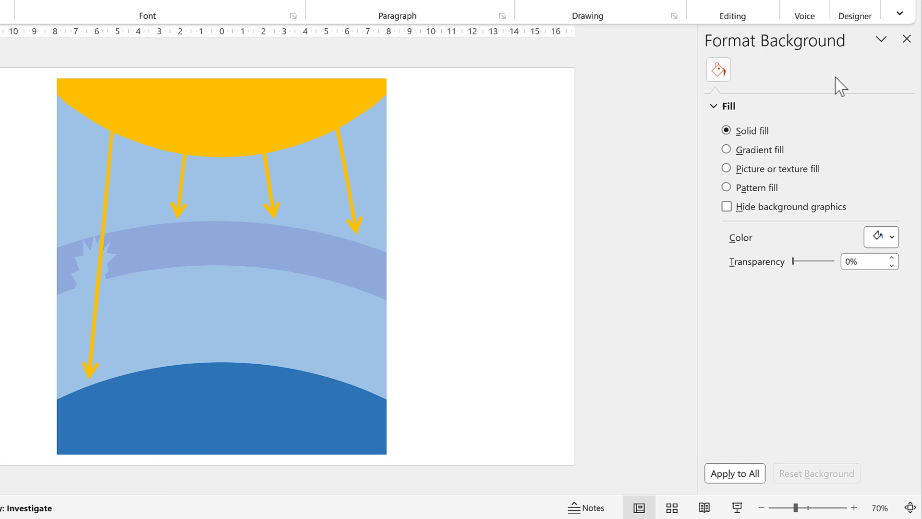
click(906, 39)
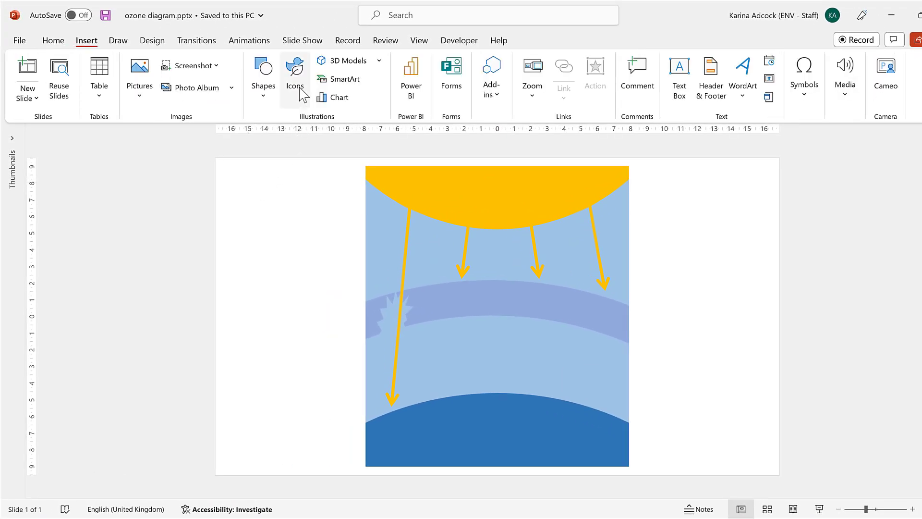
Search the stock icons for "planet", insert the Antarctica icon and convert it to a shape
click(300, 88)
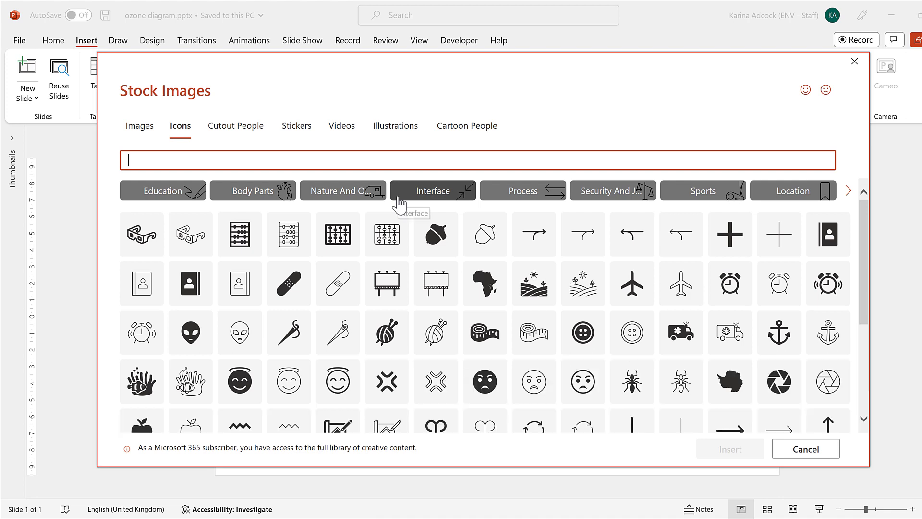
text(planet)
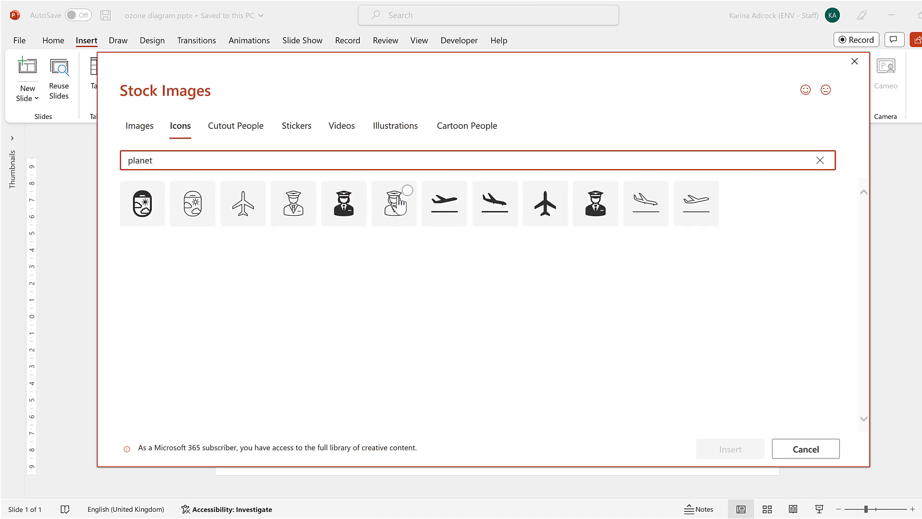
click(335, 312)
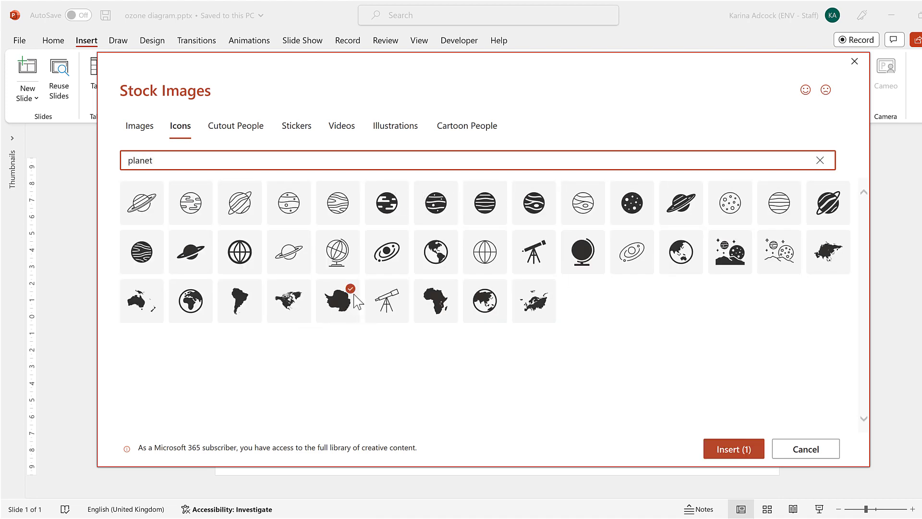
click(745, 448)
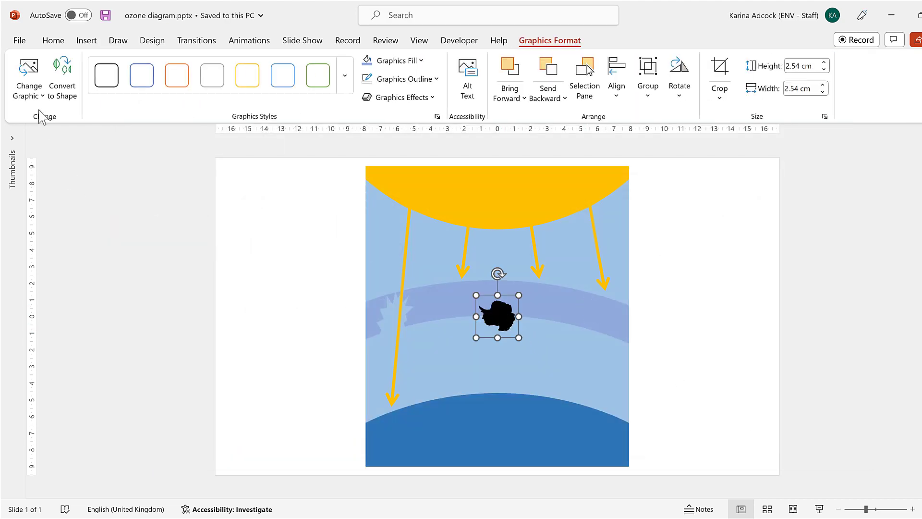
click(62, 92)
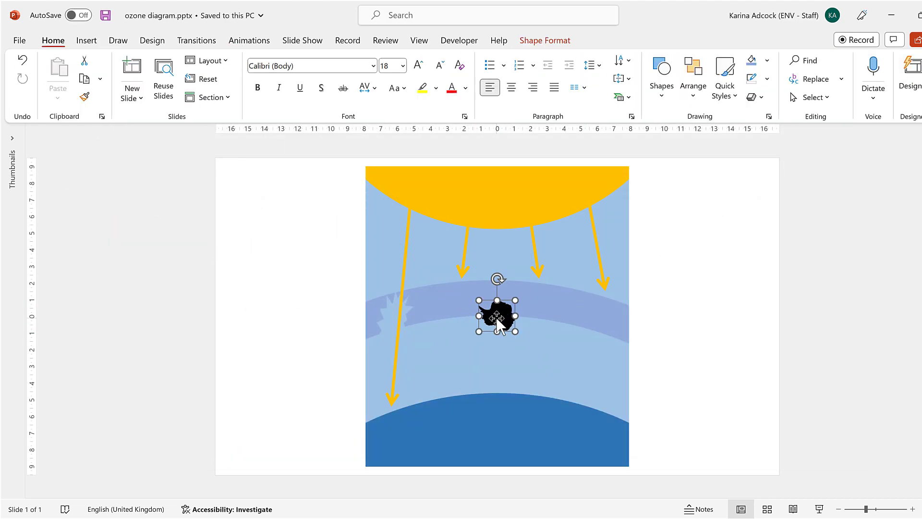
Place two copies of the Antarctica shape beside the diagram and enlarge the original over the middle of the Earth
drag(499, 316, 716, 348)
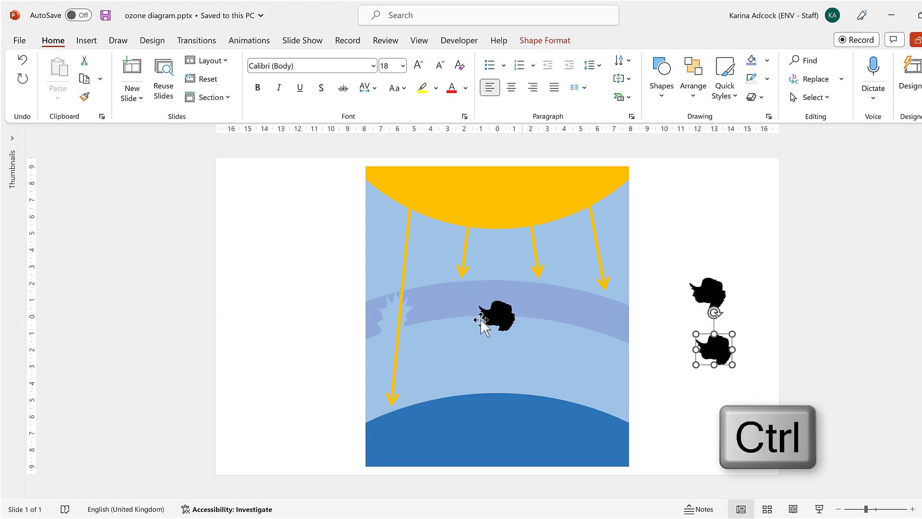
drag(494, 317, 549, 505)
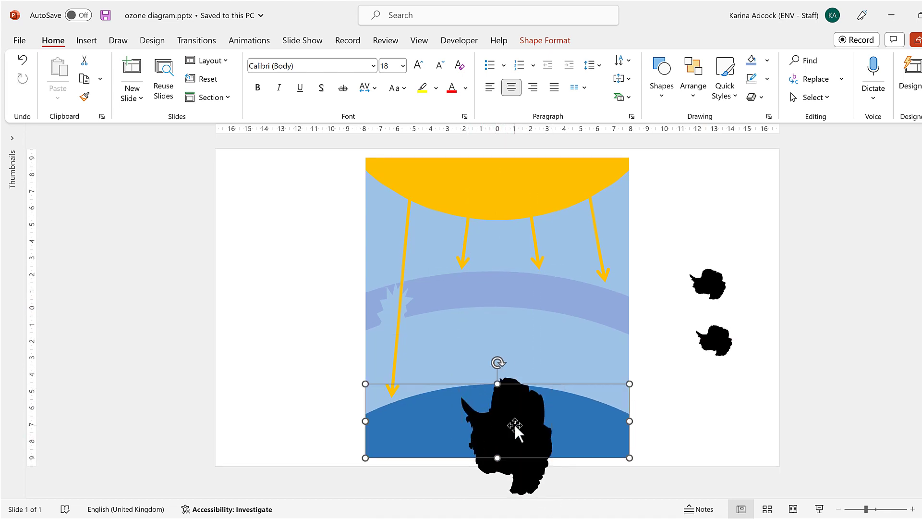
drag(452, 431, 431, 431)
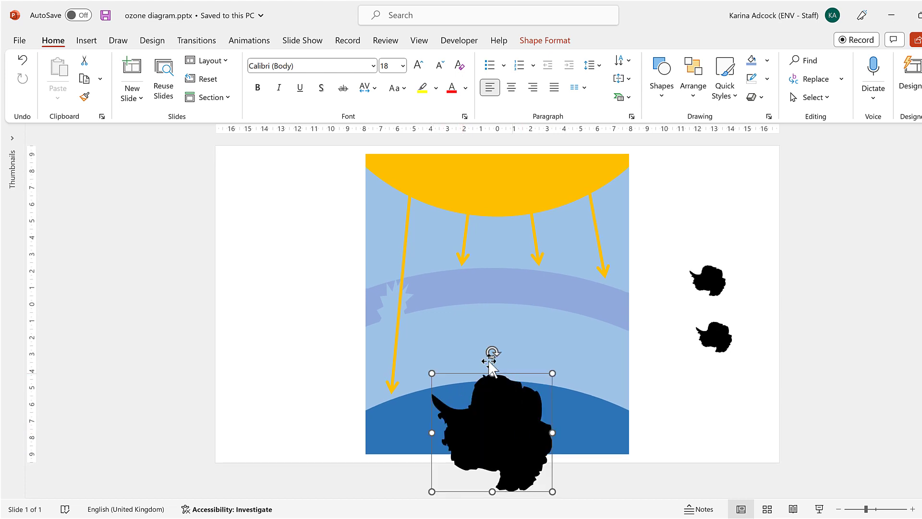
Rotate the large Antarctica shape roughly a quarter turn anticlockwise, then lengthen it so it extends below the slide
drag(492, 353, 426, 454)
drag(494, 423, 489, 411)
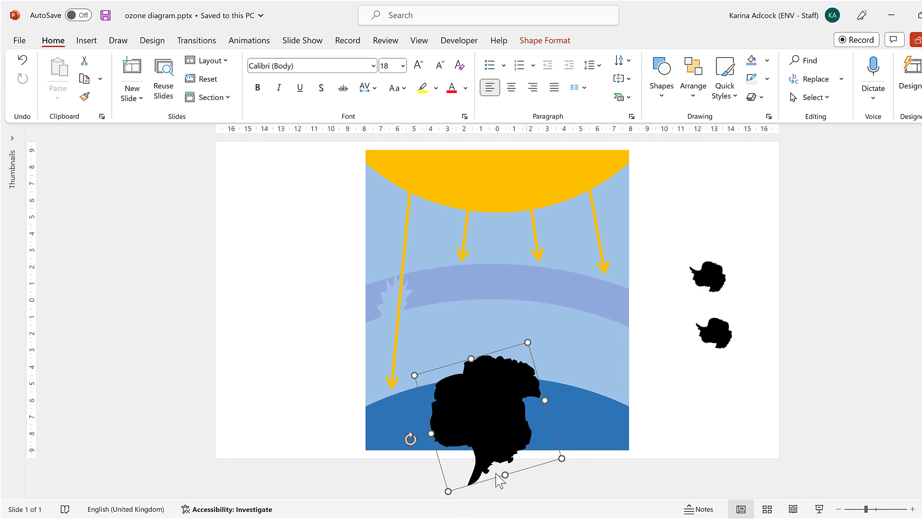
drag(505, 474, 523, 516)
mouse_move(479, 410)
mouse_down()
mouse_move(490, 412)
mouse_move(477, 416)
mouse_up()
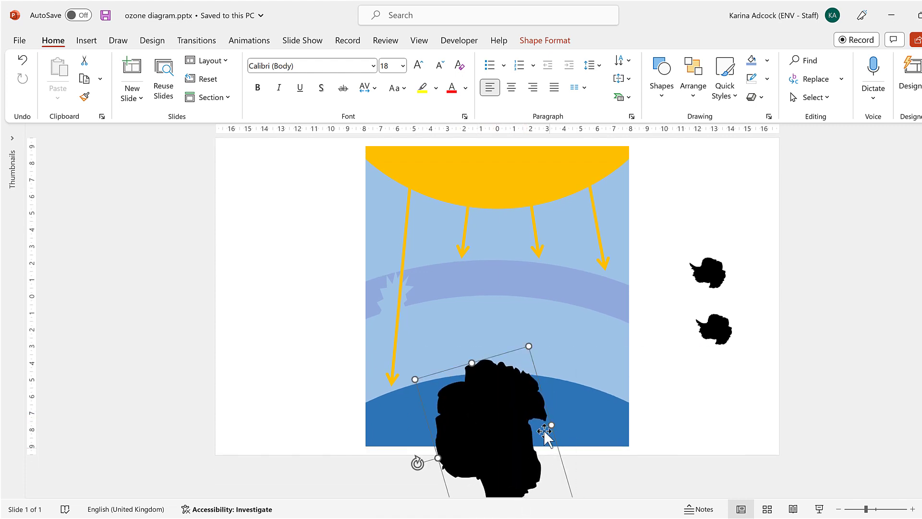
Widen the large Antarctica shape, recentre it over the Earth's top curve and rotate it slightly further anticlockwise
drag(550, 426, 584, 430)
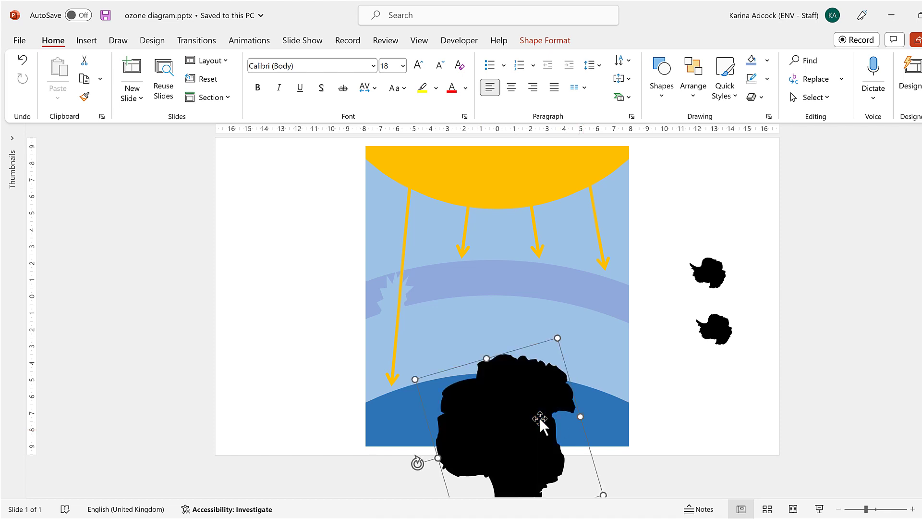
drag(529, 422, 529, 422)
drag(576, 429, 597, 425)
drag(539, 421, 530, 422)
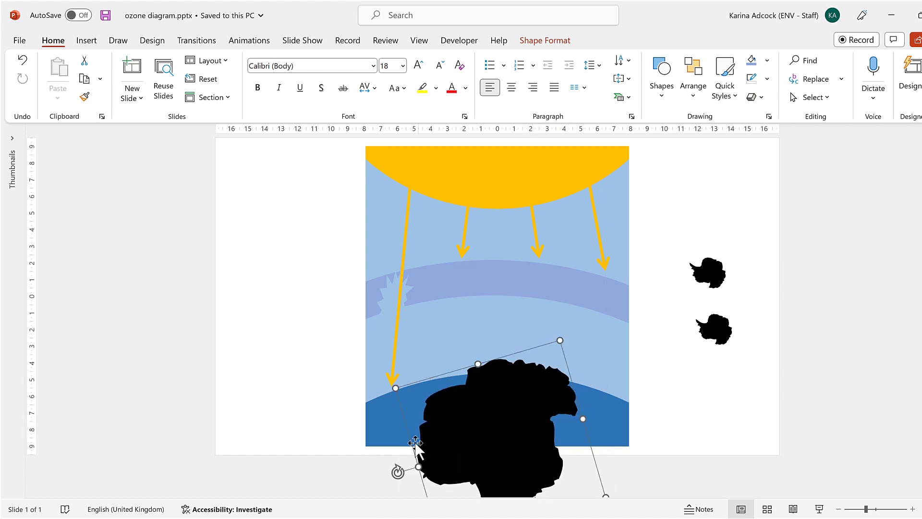
drag(397, 471, 516, 418)
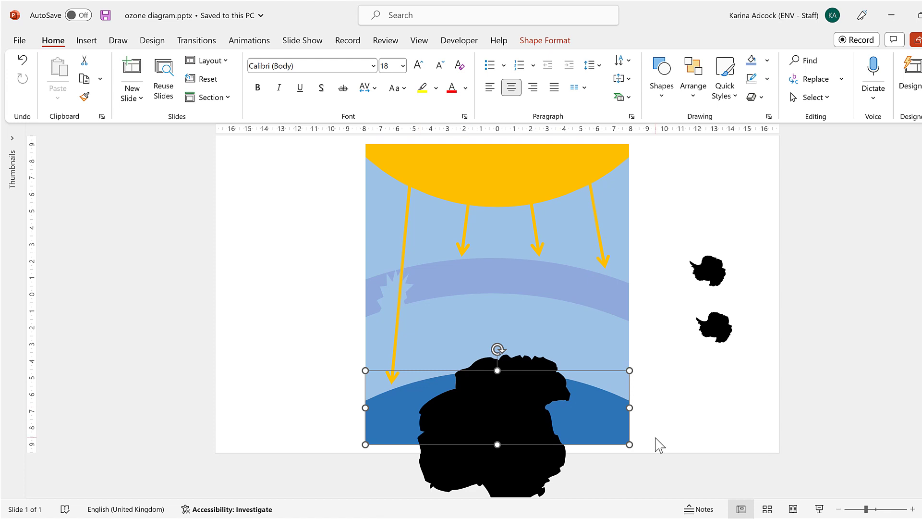
Intersect the large Antarctica shape with an aligned duplicate of the Earth and fill the resulting landmass with the dark green theme colour
key(ctrl+d)
drag(573, 428, 560, 420)
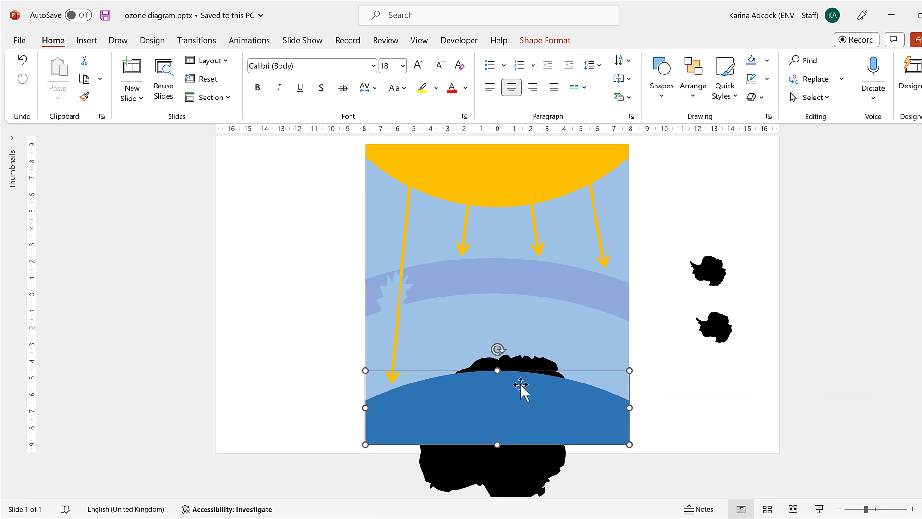
ctrl+click(512, 359)
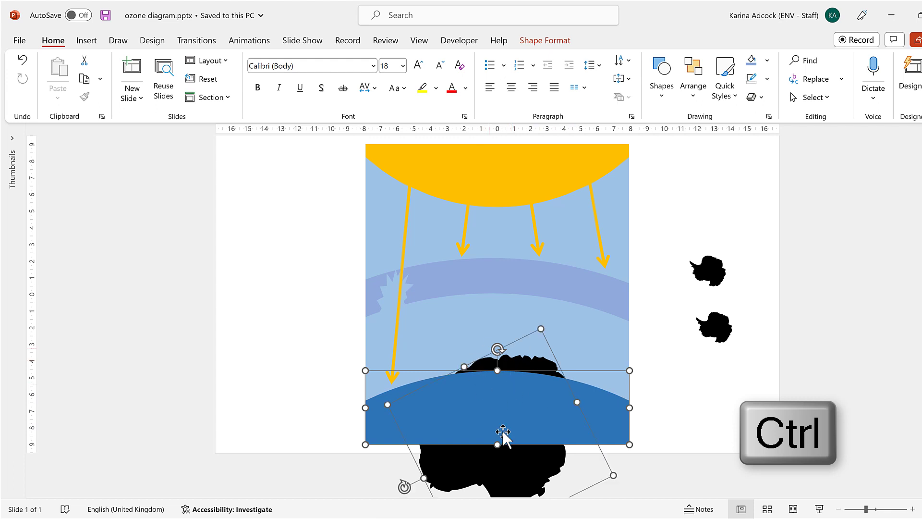
click(544, 42)
click(188, 98)
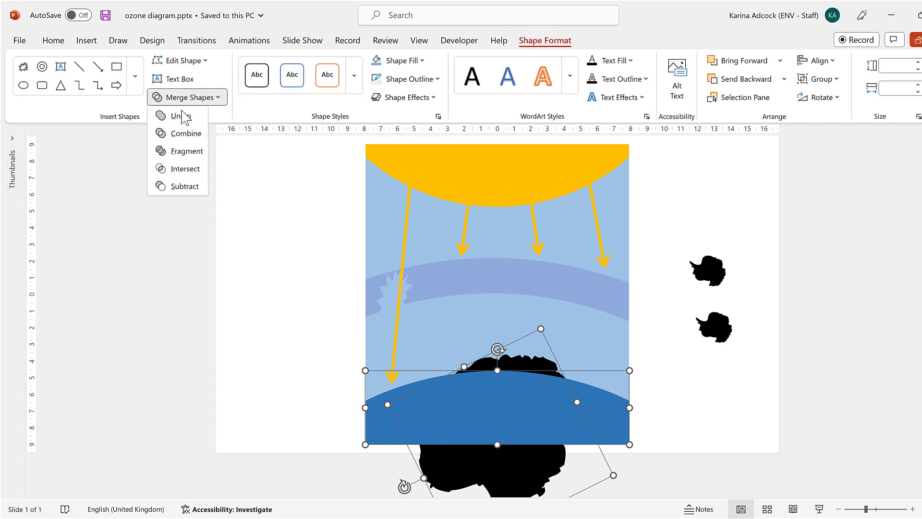
click(185, 168)
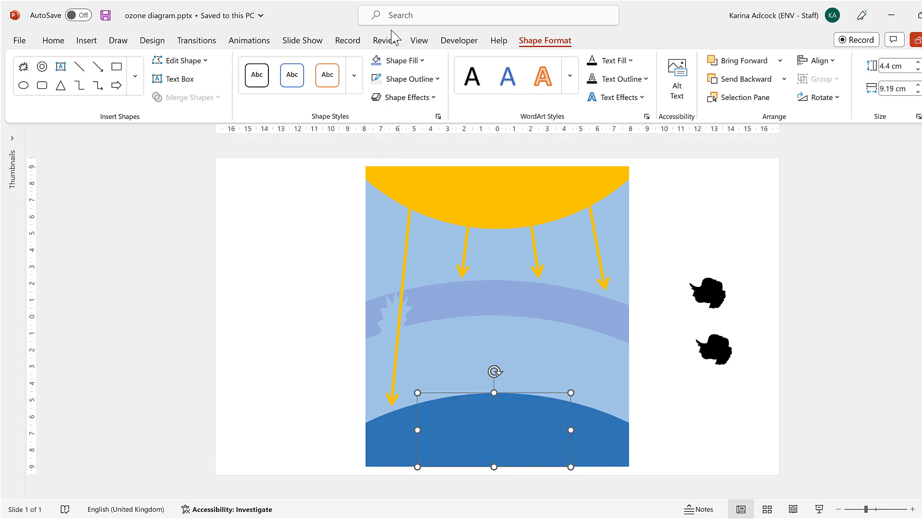
click(408, 61)
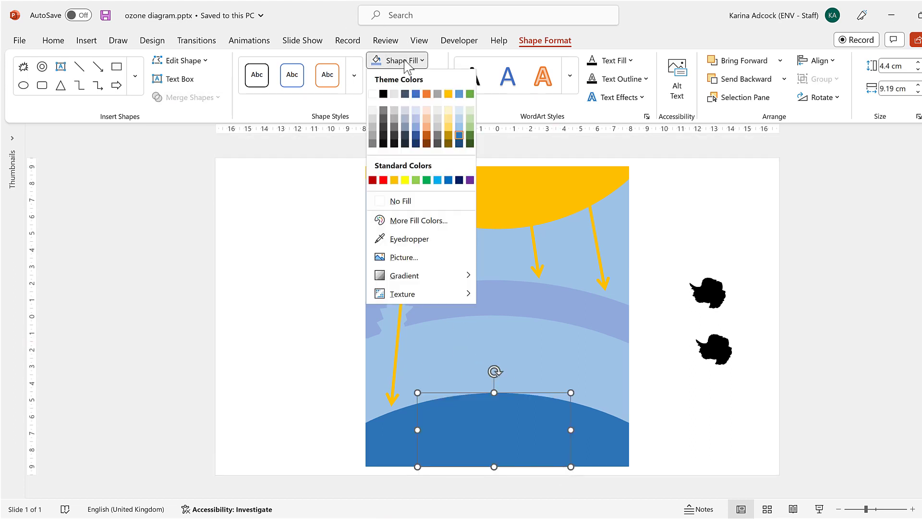
click(469, 135)
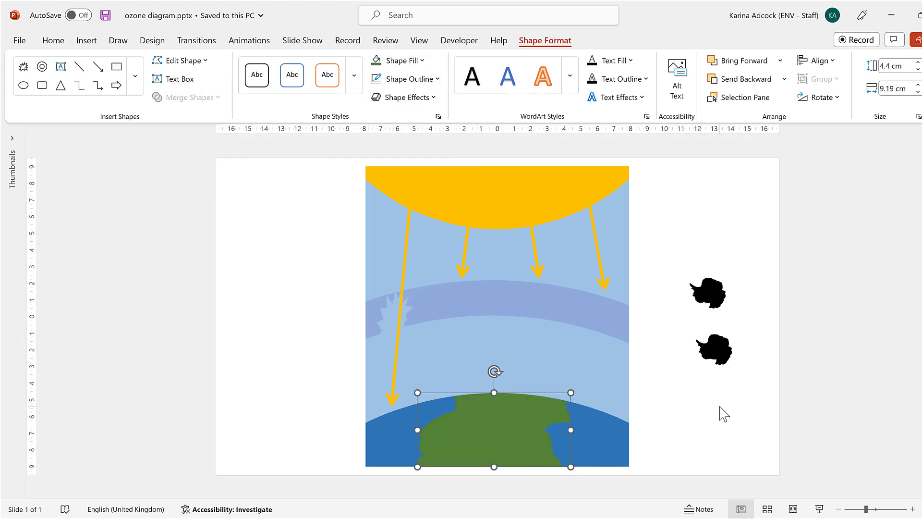
Move one small Antarctica copy onto the Earth's right edge and rotate it roughly half a turn
drag(710, 294, 605, 445)
drag(612, 408, 595, 500)
drag(616, 462, 634, 461)
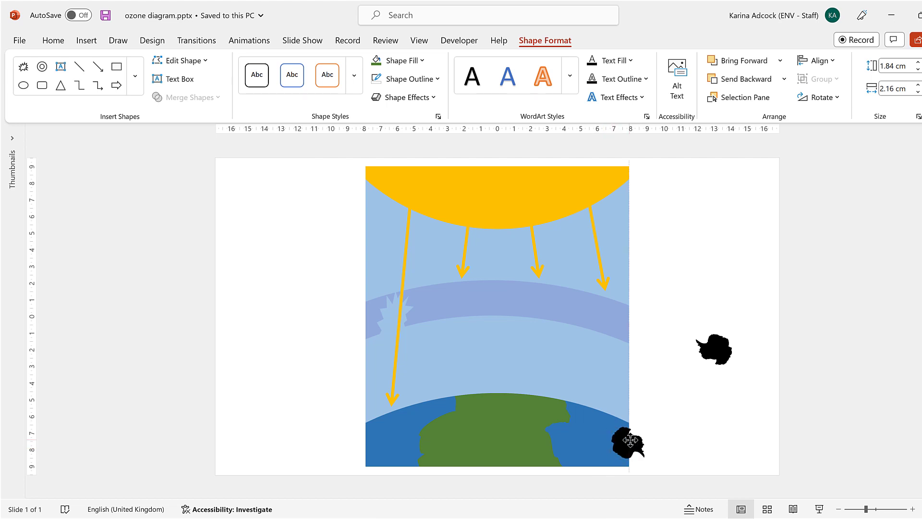
Enlarge the Antarctica copy on the Earth's right edge to about 5.1 by 5.2 cm and adjust its rotation and position
drag(683, 409, 580, 425)
mouse_move(615, 444)
mouse_down()
mouse_move(623, 436)
mouse_move(626, 458)
mouse_up()
drag(618, 488, 573, 443)
mouse_move(625, 433)
mouse_down()
mouse_move(621, 445)
mouse_move(578, 447)
mouse_move(615, 439)
mouse_up()
drag(556, 447, 558, 437)
drag(620, 458, 625, 437)
Intersect the Antarctica copy on the Earth's right edge with a duplicate of the Earth aligned over the original
click(412, 418)
scroll(411, 418, up, 1)
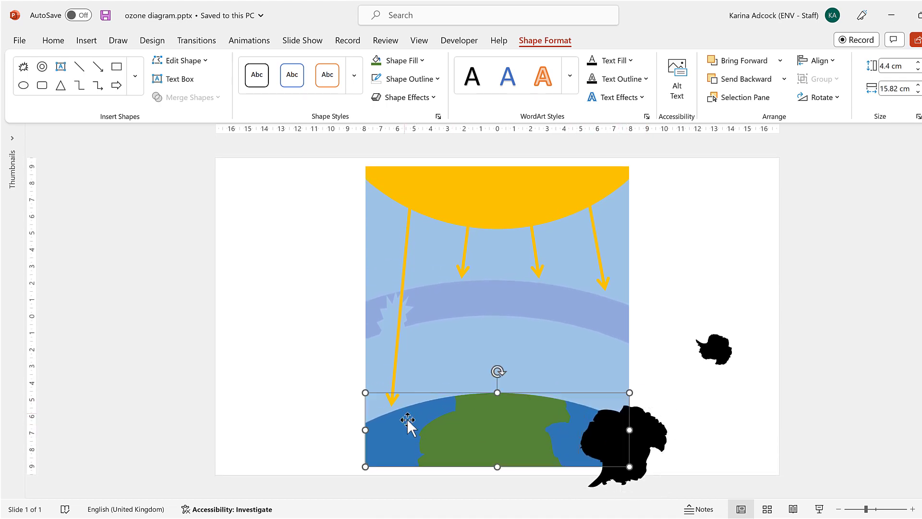
key(ctrl+d)
drag(486, 436, 480, 426)
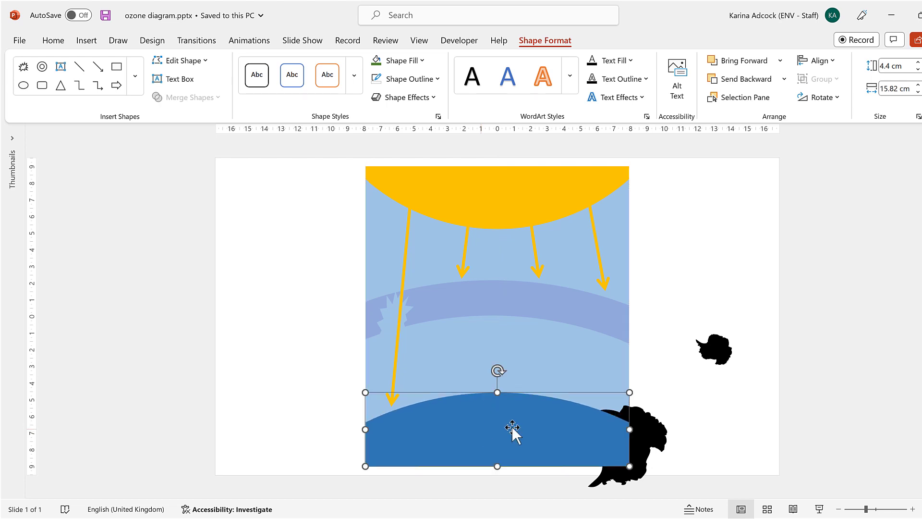
click(656, 439)
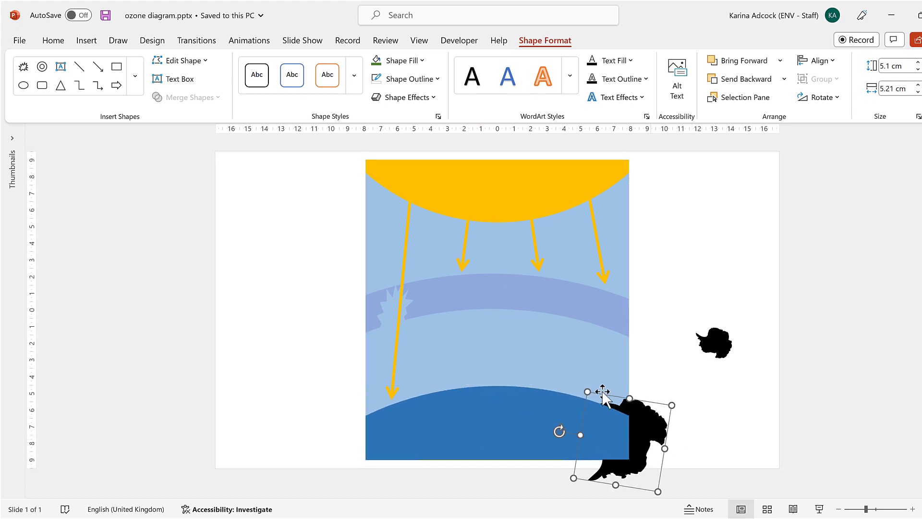
ctrl+click(519, 408)
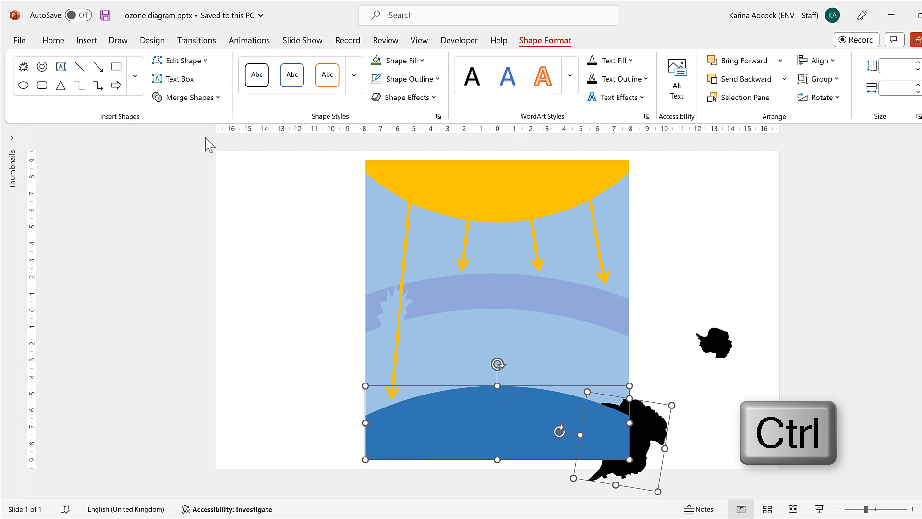
click(199, 99)
click(185, 169)
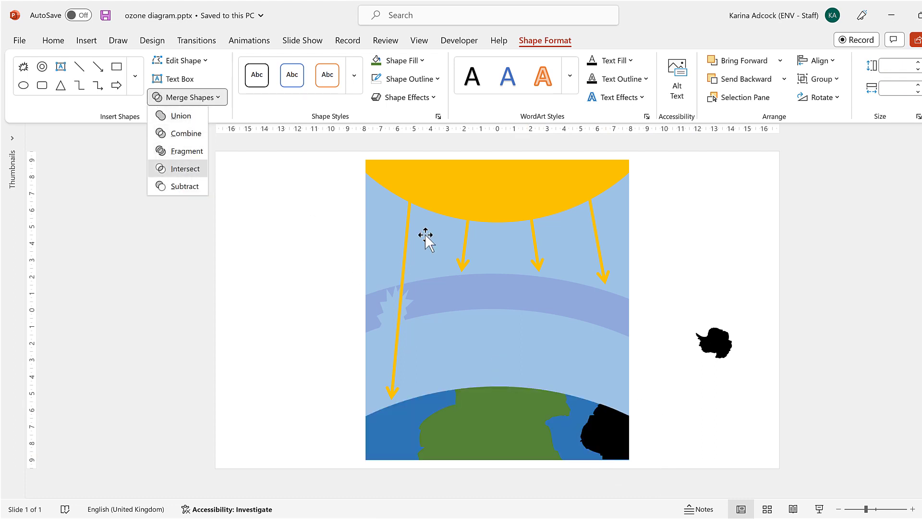
Fill the right-hand landmass with very light grey and nudge it to line up with the Earth's curve and right edge
click(403, 60)
click(377, 113)
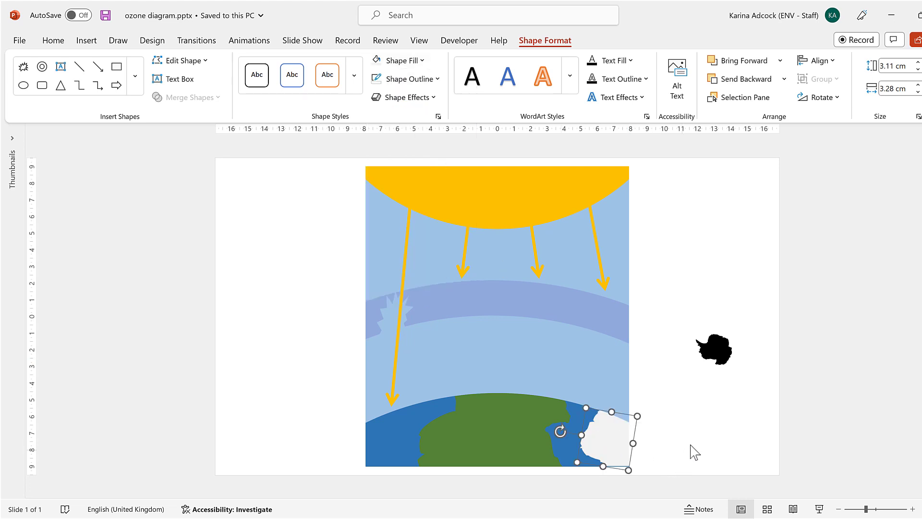
key(Down)
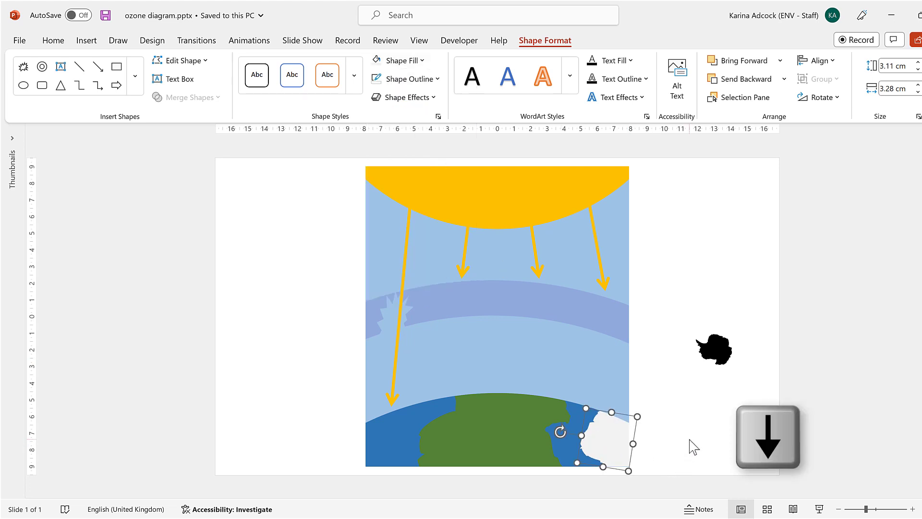
key(Right)
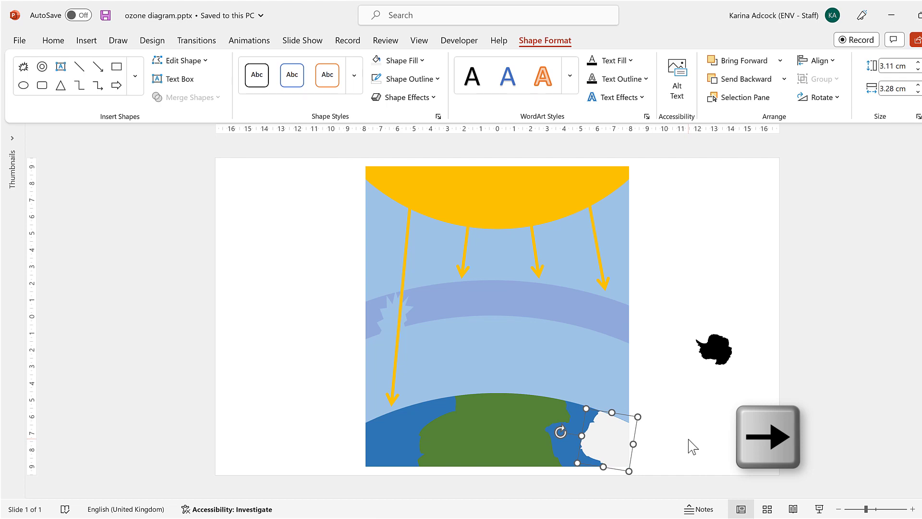
key(Up)
key(Right)
click(675, 420)
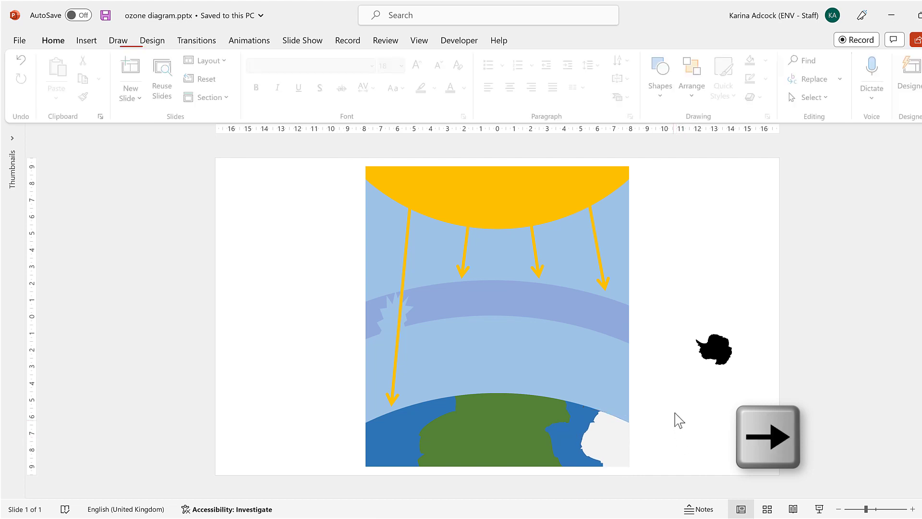
Move the last Antarctica copy onto the Earth's left edge, rotate it clockwise and enlarge it to about 4.9 by 4.8 cm
drag(713, 350, 357, 449)
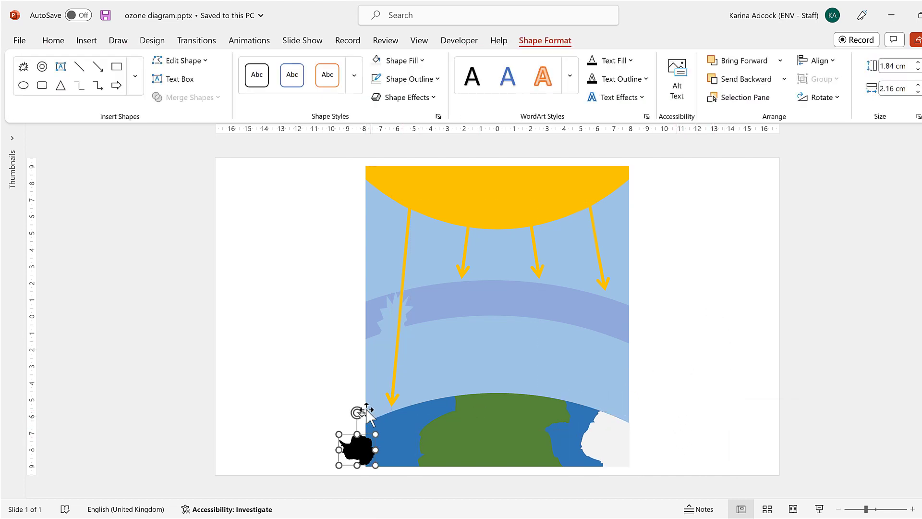
drag(359, 412, 409, 495)
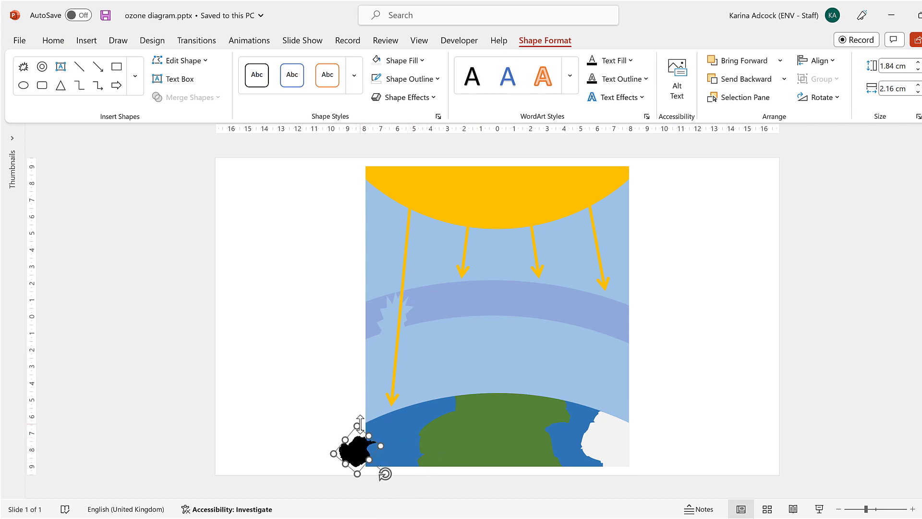
drag(356, 426, 381, 388)
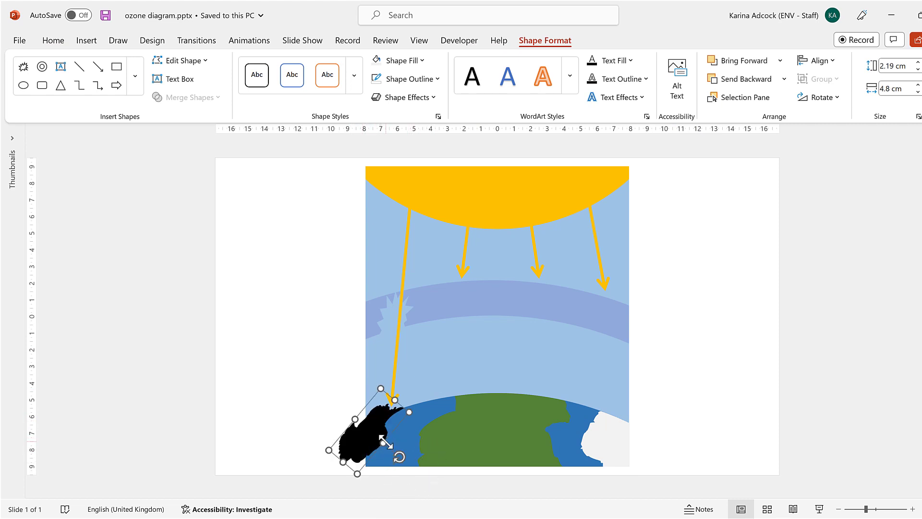
drag(387, 440, 419, 473)
drag(367, 448, 361, 465)
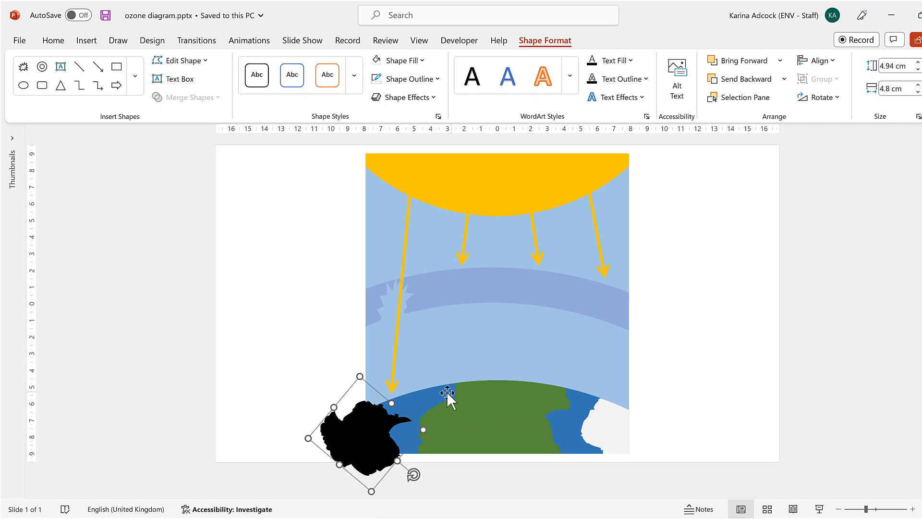
Intersect the Antarctica copy on the Earth's left edge with another aligned duplicate of the Earth
click(439, 392)
key(ctrl+d)
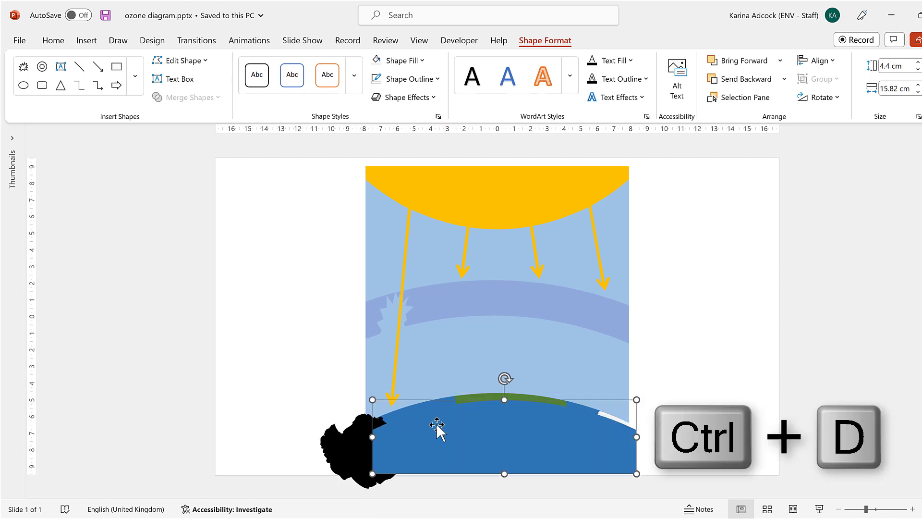
drag(436, 426, 430, 418)
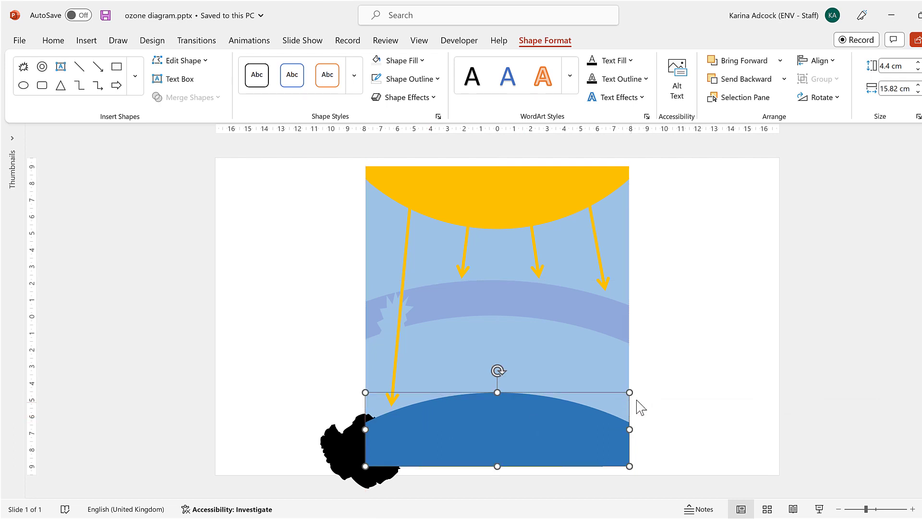
key(Down)
click(379, 448)
ctrl+click(455, 410)
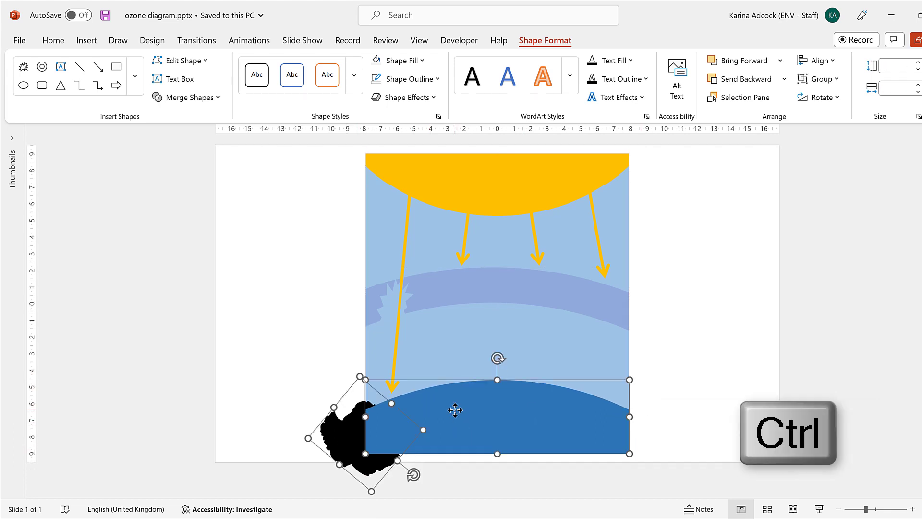
click(190, 98)
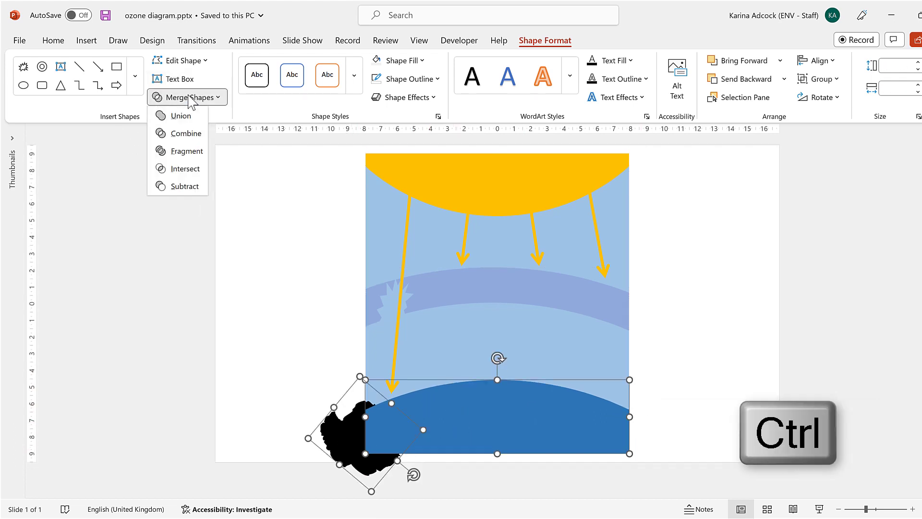
click(183, 168)
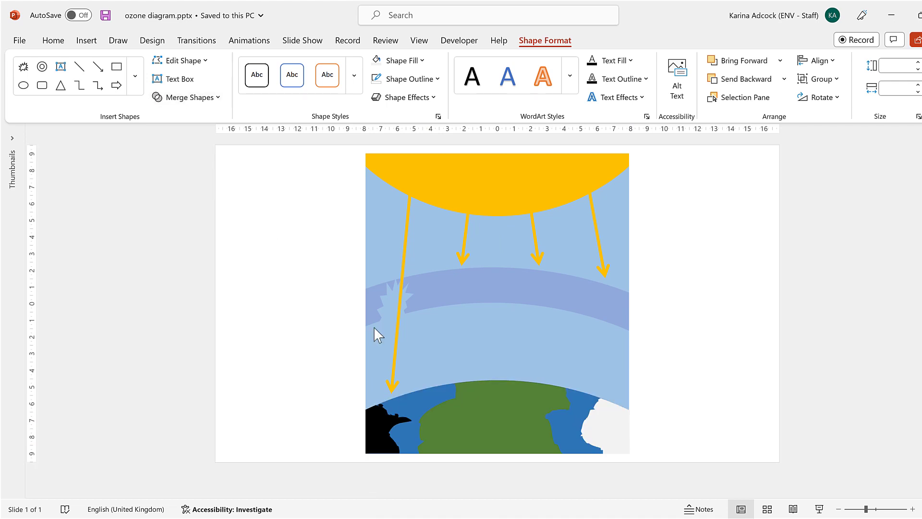
Fill the left-hand landmass with the same very light grey and nudge it flush with the Earth's curve and left edge
click(378, 61)
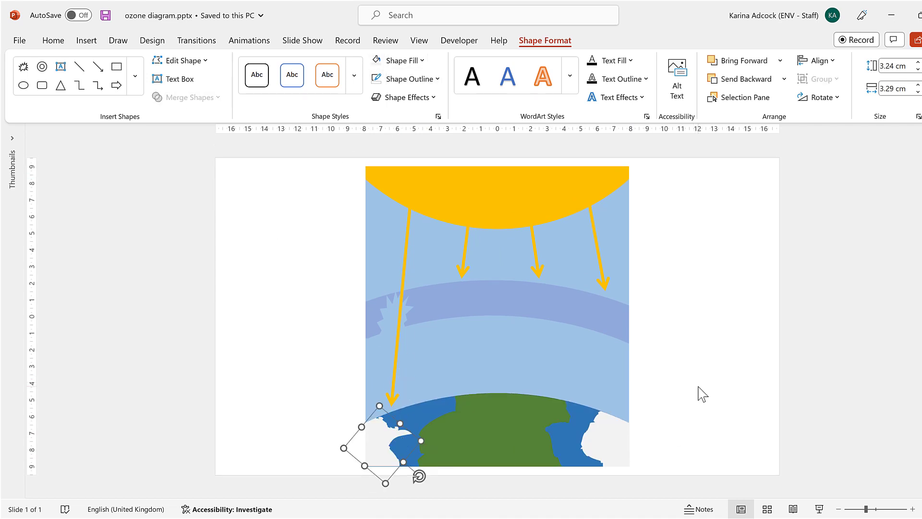
key(Down)
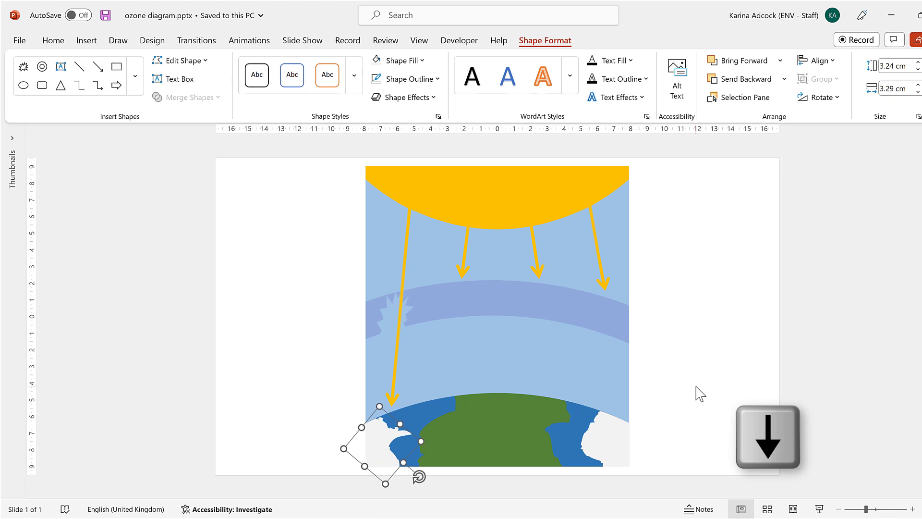
key(Left)
key(Up)
key(Down)
key(Left)
click(710, 374)
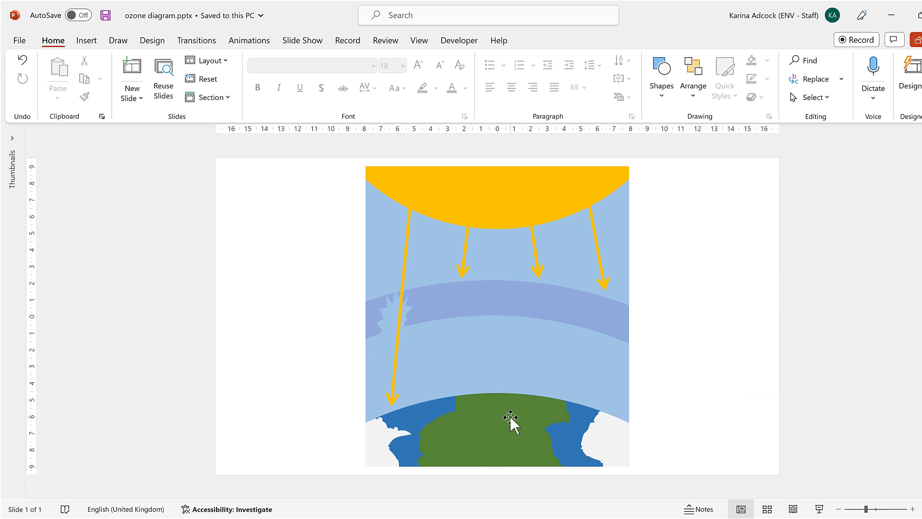
Insert three solid stock icons: a person with outstretched arms, a factory and a multi-storey building
click(92, 45)
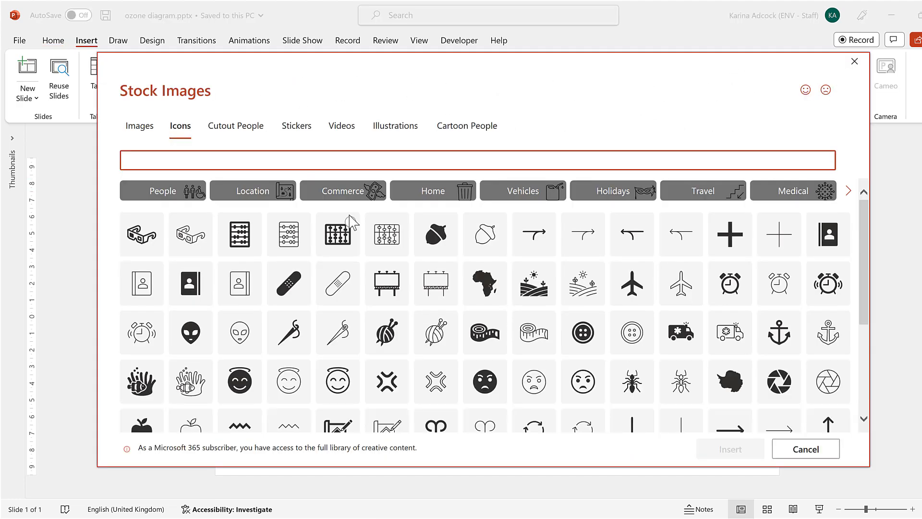
text(person)
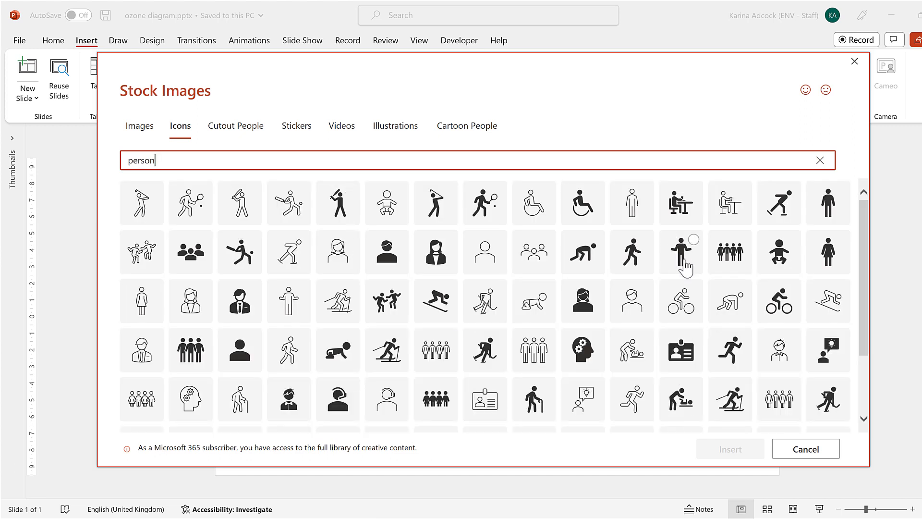
click(683, 262)
drag(161, 160, 95, 152)
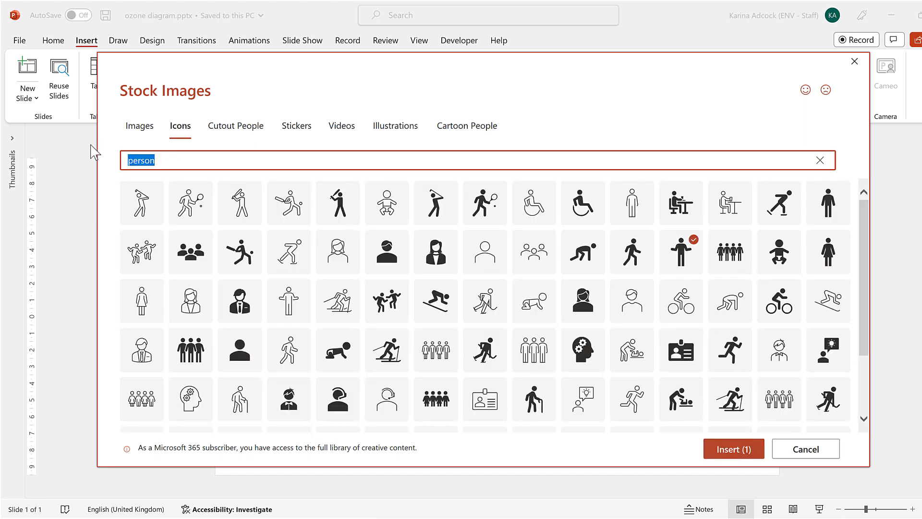
text(factory)
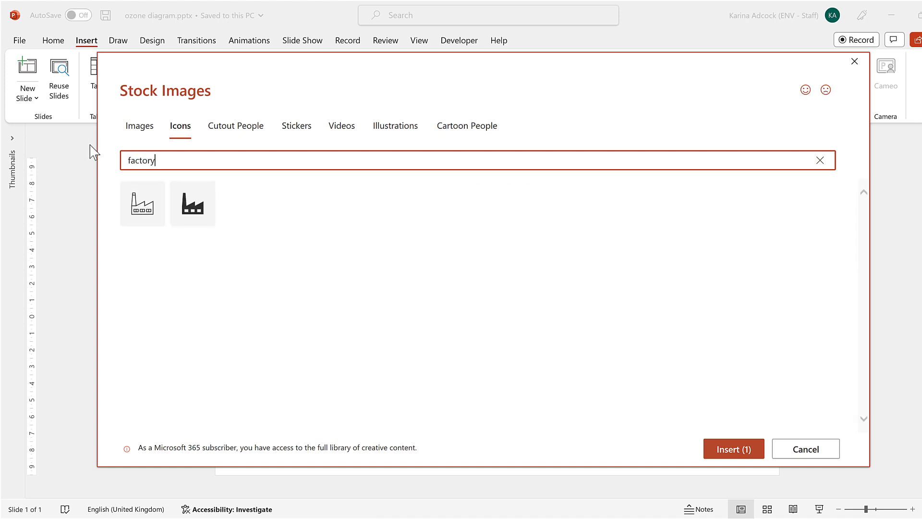
click(191, 202)
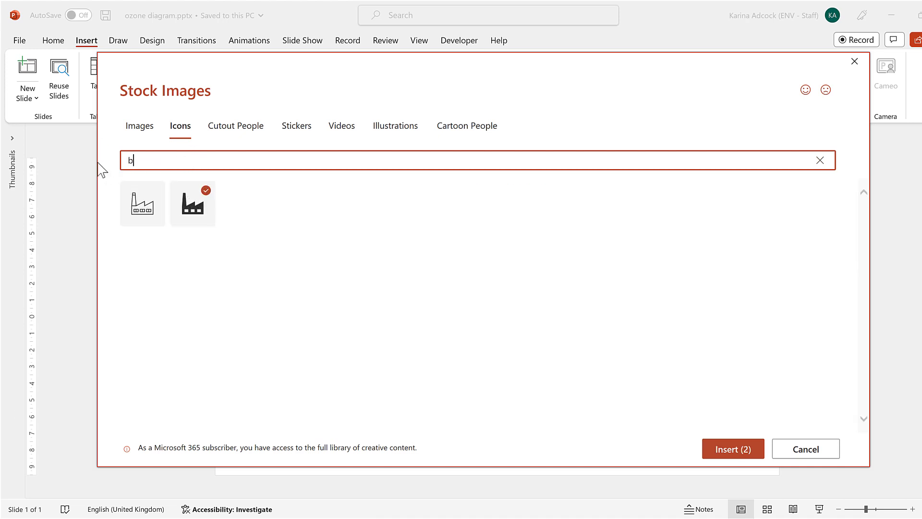
text(building)
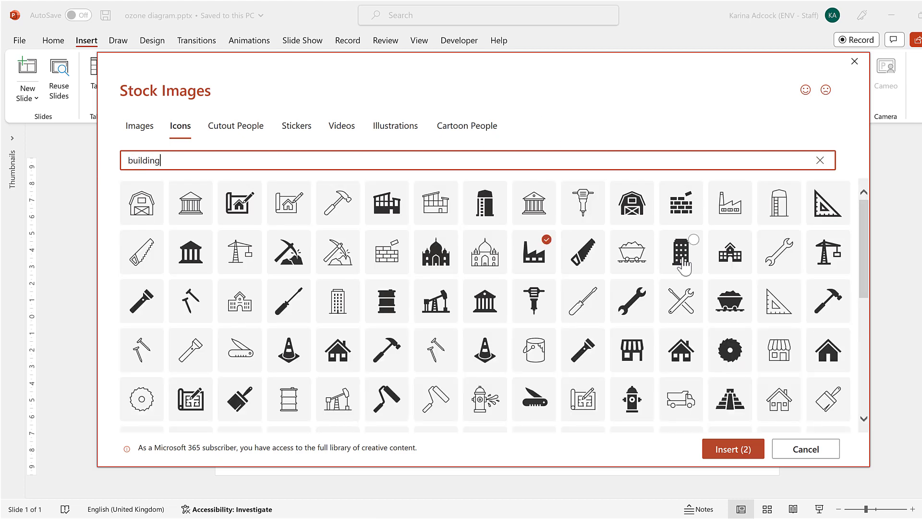
click(725, 450)
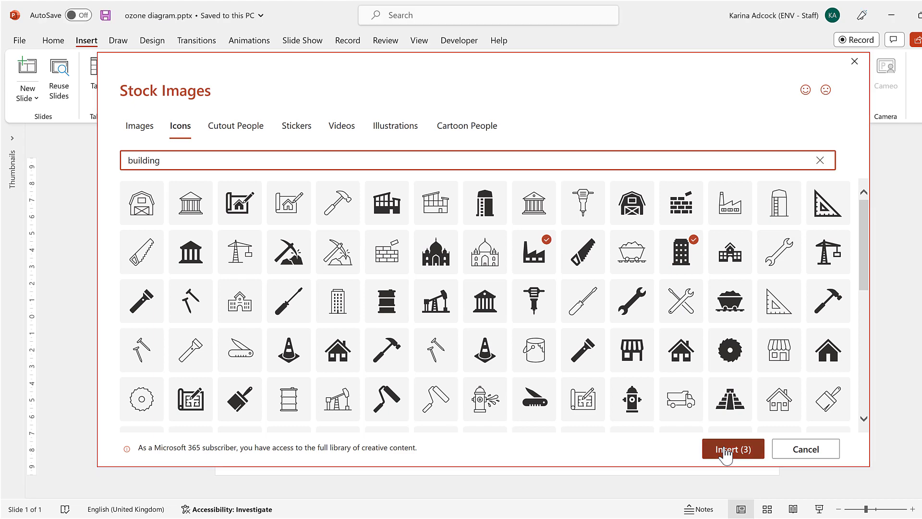
Arrange the factory and building on the Earth's top curve and the person on the green landmass, shrinking the factory and sizing the person to 1.84 cm
drag(497, 321, 465, 443)
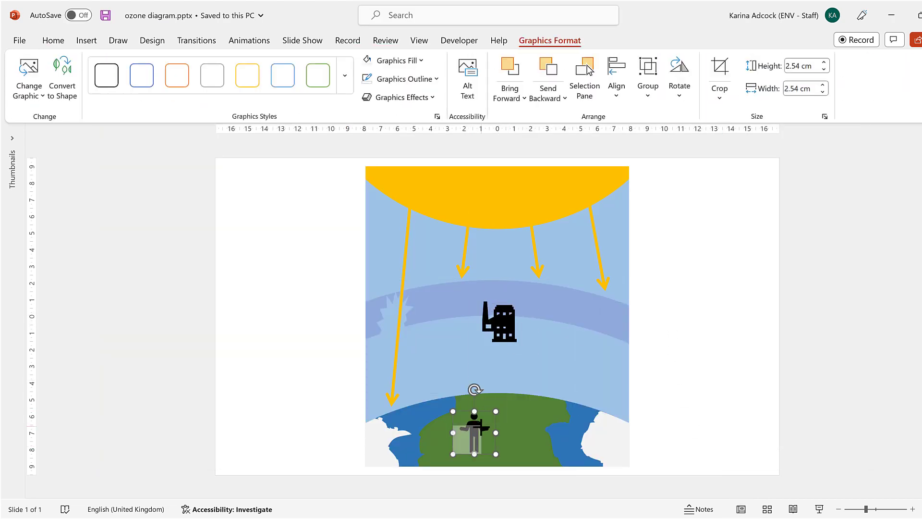
drag(500, 351, 522, 418)
drag(510, 301, 510, 387)
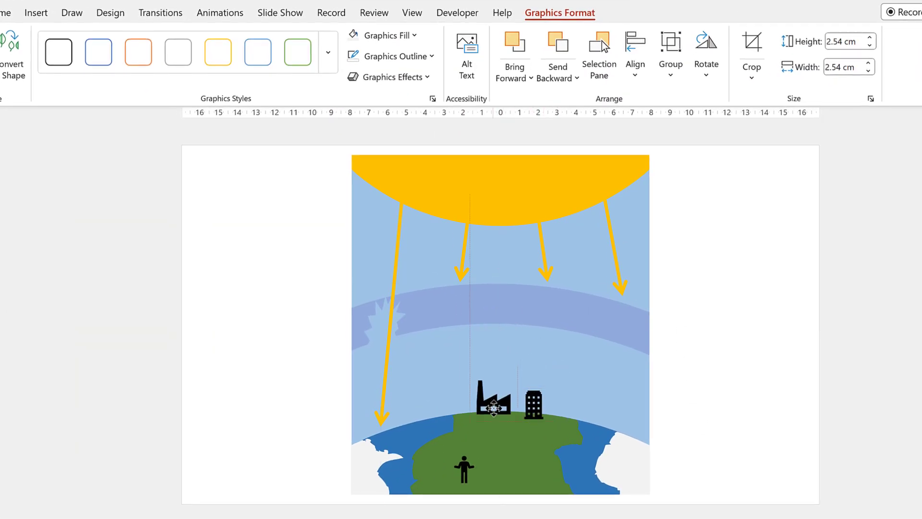
drag(494, 402, 507, 405)
click(469, 467)
drag(479, 453, 485, 449)
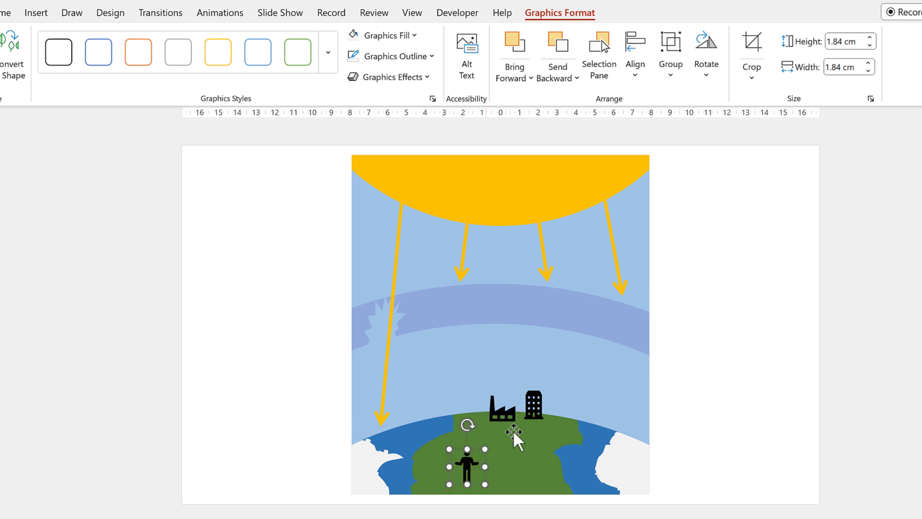
drag(505, 409, 530, 407)
click(644, 367)
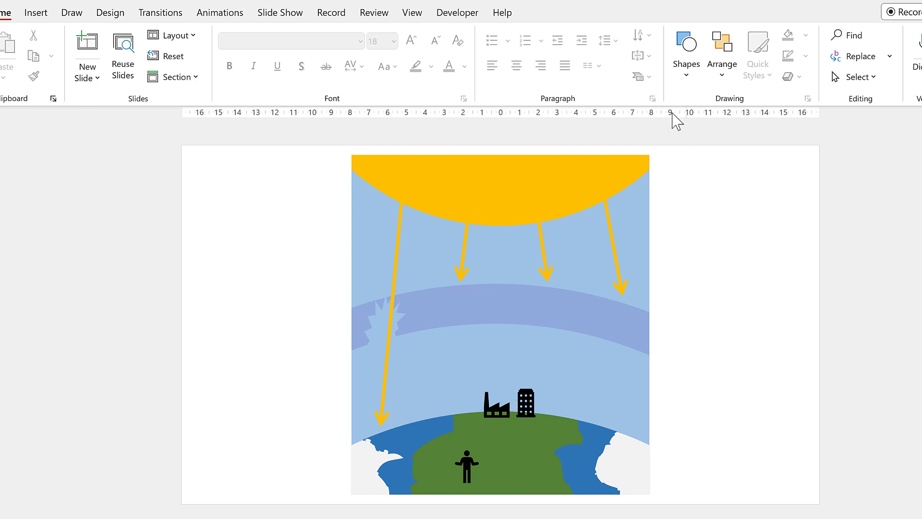
Draw a small oval just above the factory's chimney
click(688, 55)
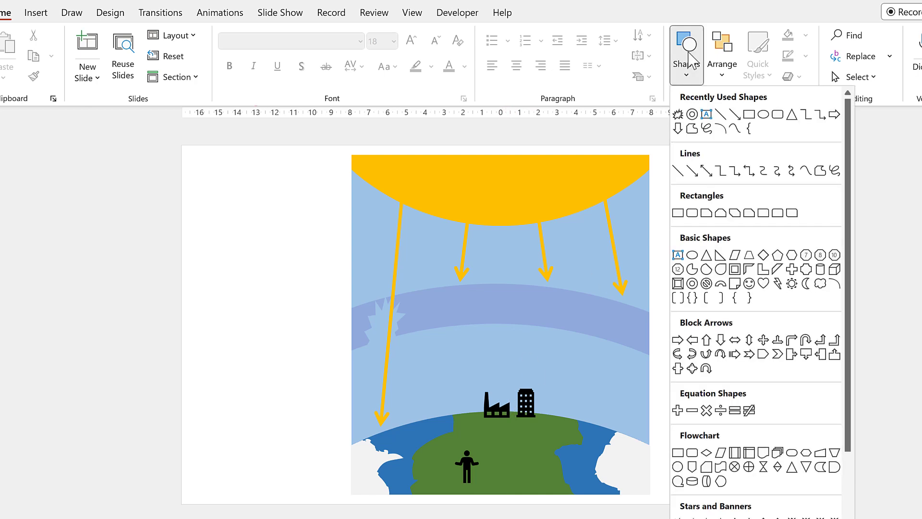
click(764, 116)
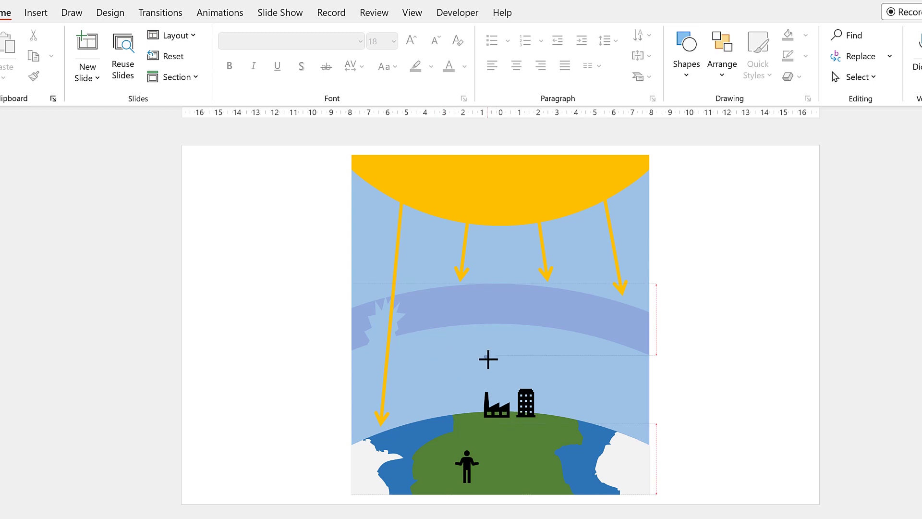
drag(488, 359, 486, 387)
scroll(485, 387, up, 8)
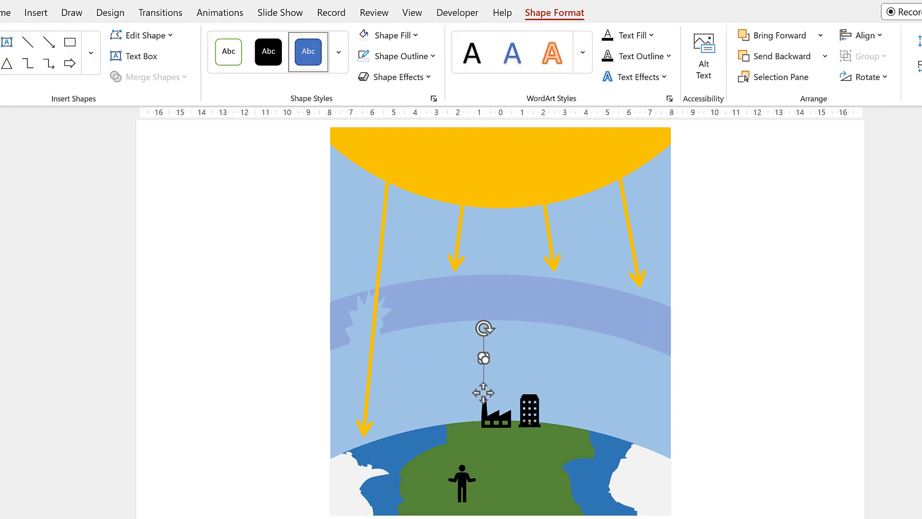
Move the small oval above the factory's roof, fill it very light grey and scatter small copies of it around the chimney
scroll(500, 393, up, 2)
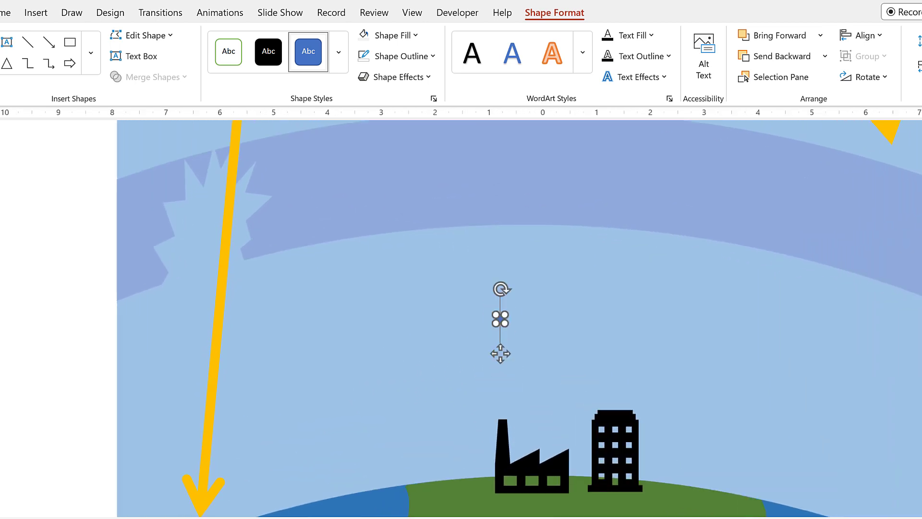
drag(500, 352, 536, 445)
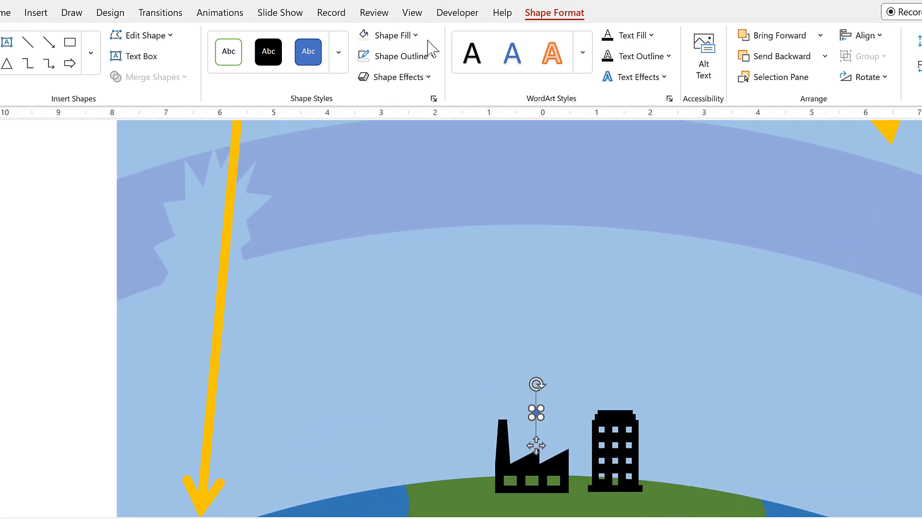
click(412, 35)
click(432, 93)
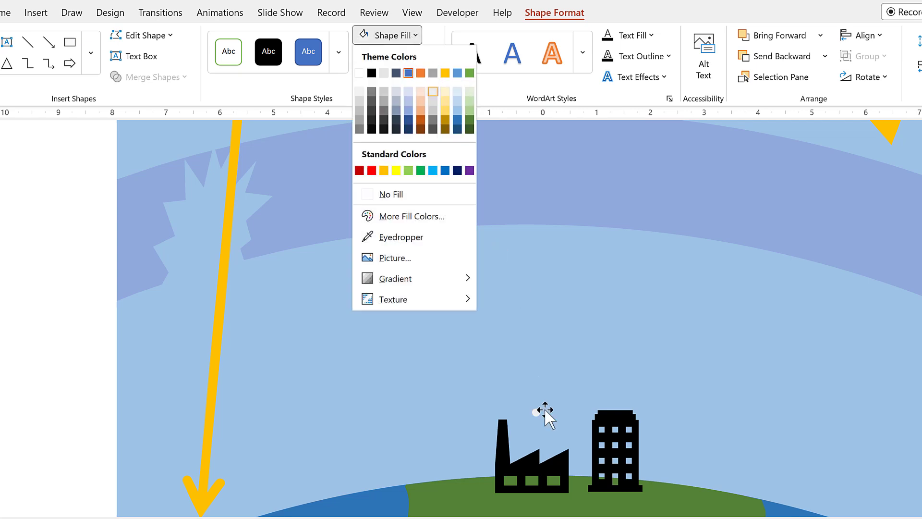
ctrl+drag(539, 446, 567, 464)
ctrl+drag(500, 422, 532, 371)
Add a slightly larger circle above the factory, fill it a light grey one shade darker and place copies among the small ones
key(shift)
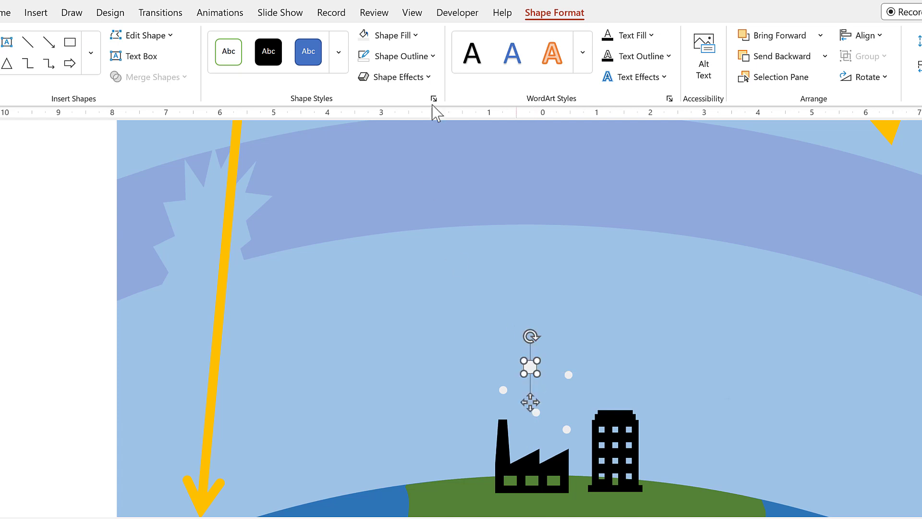
click(412, 35)
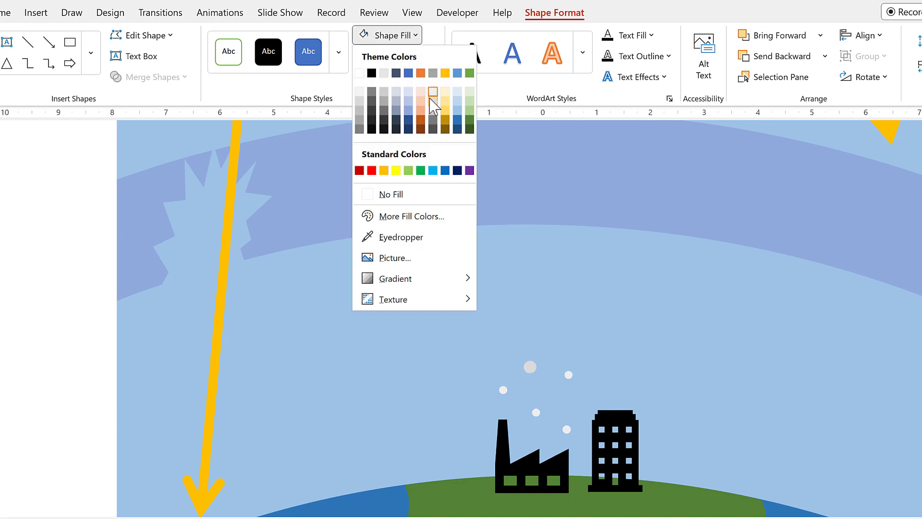
click(531, 366)
drag(531, 366, 568, 405)
drag(568, 405, 561, 352)
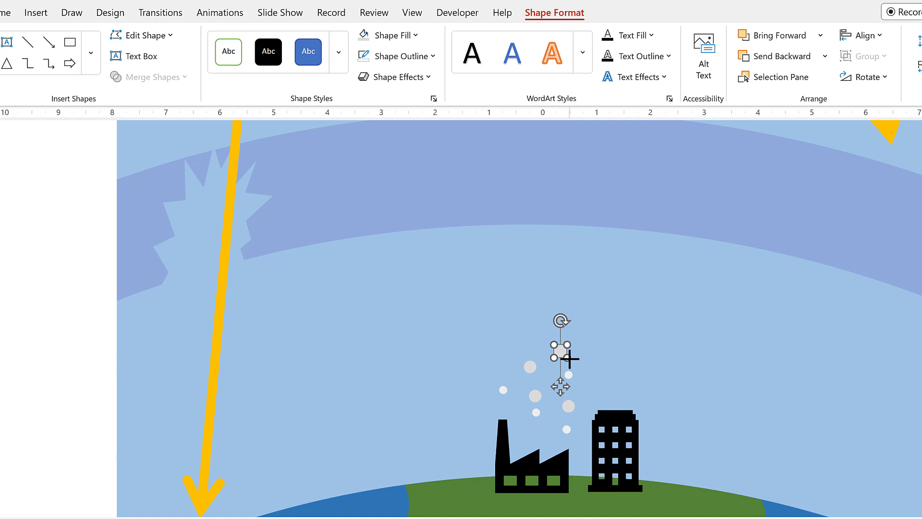
Enlarge the topmost circle copy, fill it medium grey and scatter copies of it within the smoke
click(415, 37)
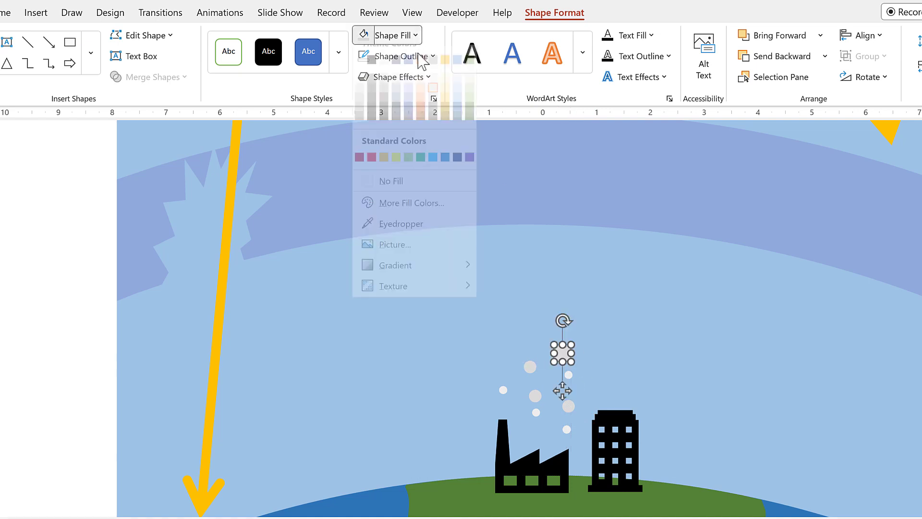
click(432, 109)
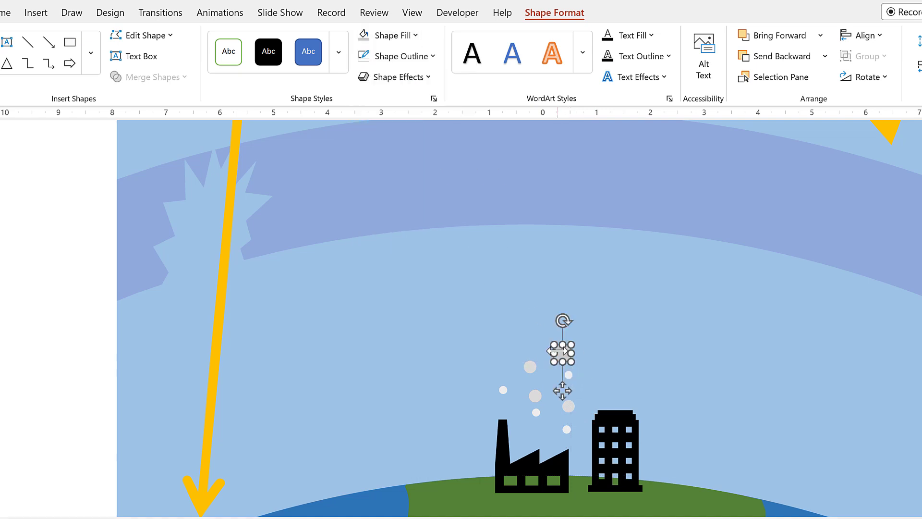
drag(566, 369, 605, 378)
click(611, 385)
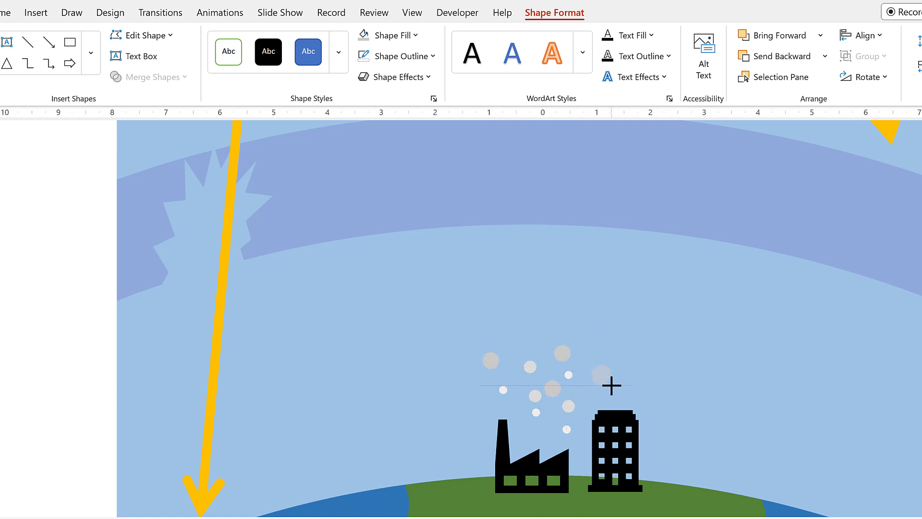
Fill the circle above the building with dark grey and place copies at the smoke's upper edge and just above the factory roof
click(604, 377)
click(416, 35)
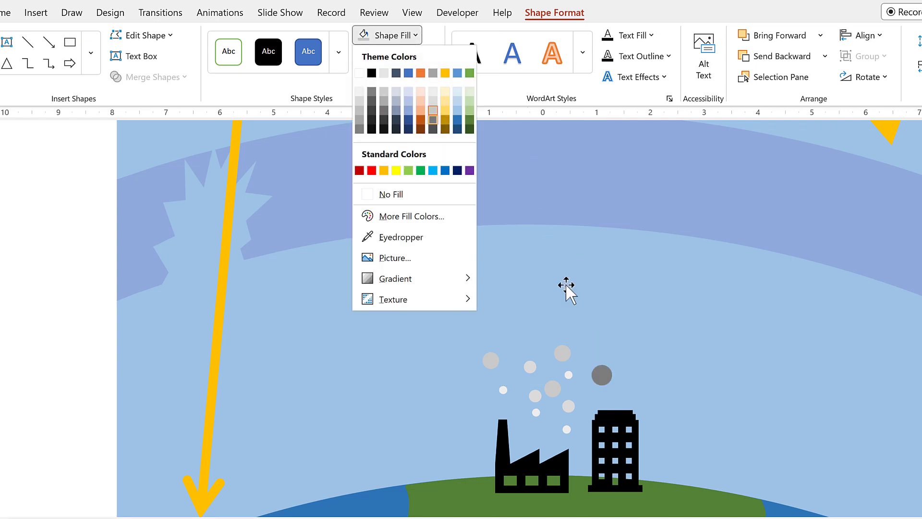
click(602, 375)
drag(602, 375, 556, 443)
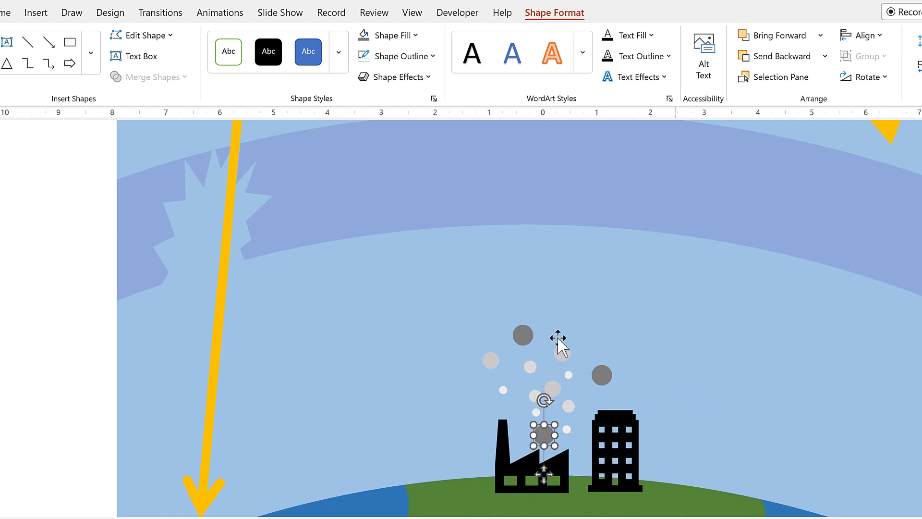
Select all the smoke circles together, duplicate them and position the copy above the building
click(523, 335)
ctrl+click(491, 361)
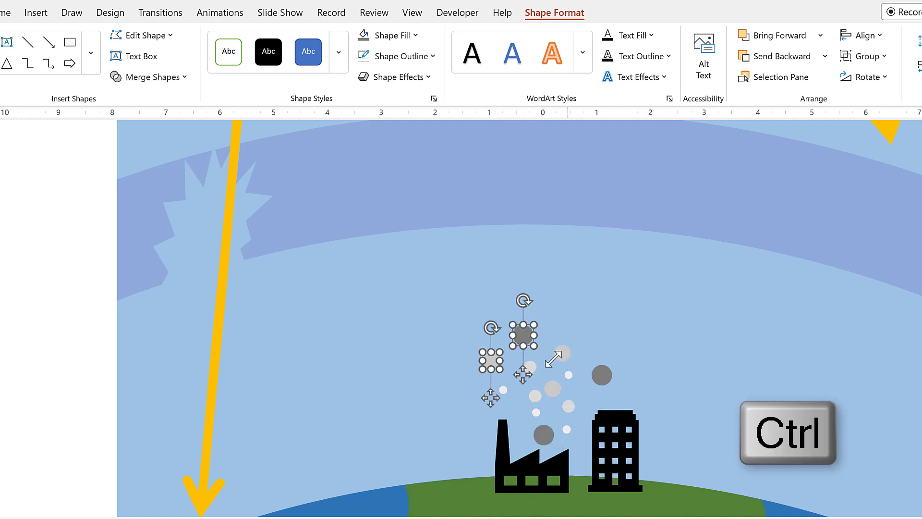
ctrl+click(562, 353)
ctrl+click(531, 367)
ctrl+click(503, 390)
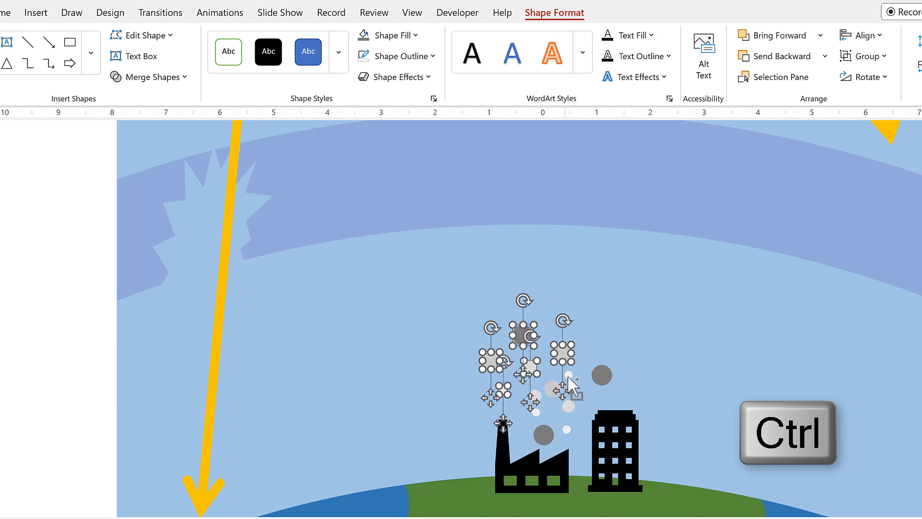
ctrl+click(569, 377)
ctrl+click(550, 390)
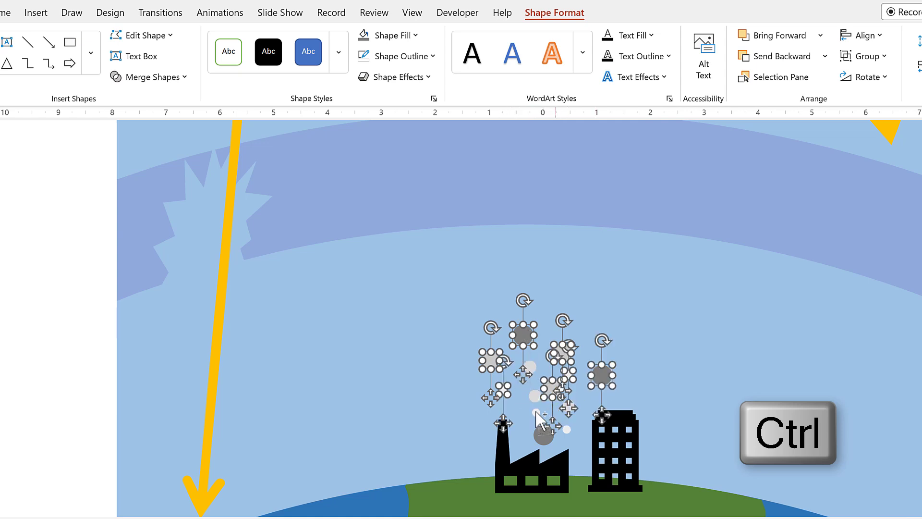
ctrl+click(534, 397)
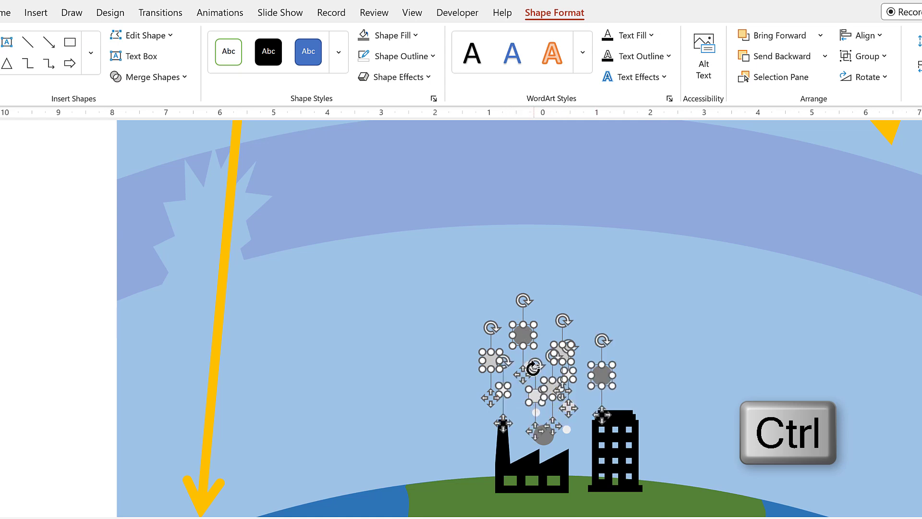
ctrl+click(546, 438)
ctrl+click(567, 429)
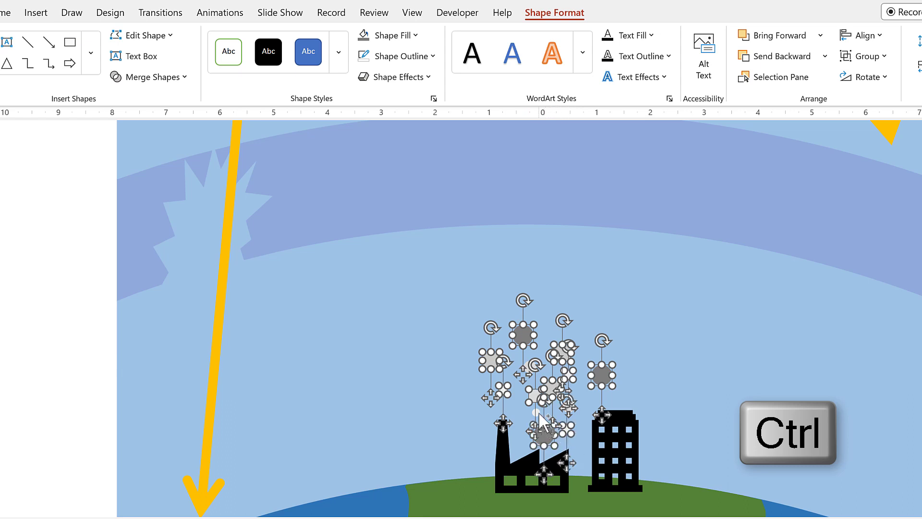
ctrl+click(538, 414)
key(ctrl+d)
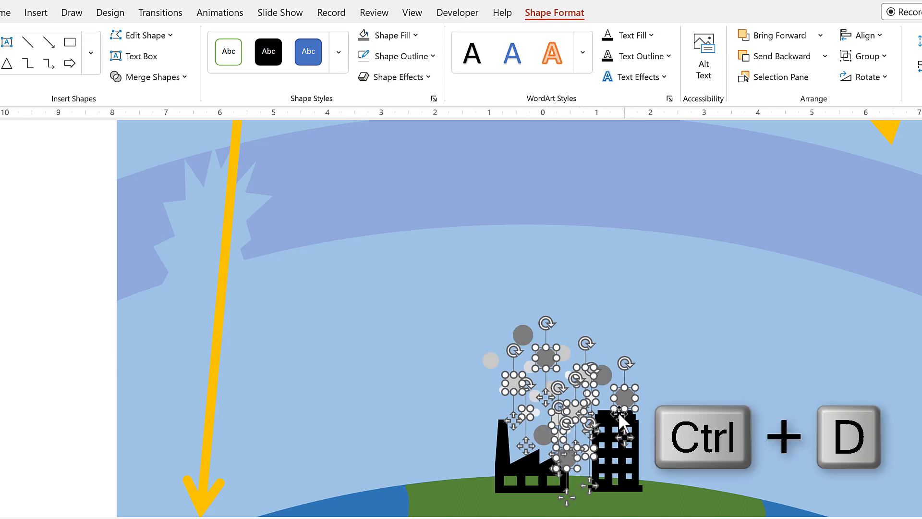
drag(624, 427, 675, 333)
Duplicate the circle set two more times and place the copies higher up, extending the smoke towards the ozone band
key(ctrl+d)
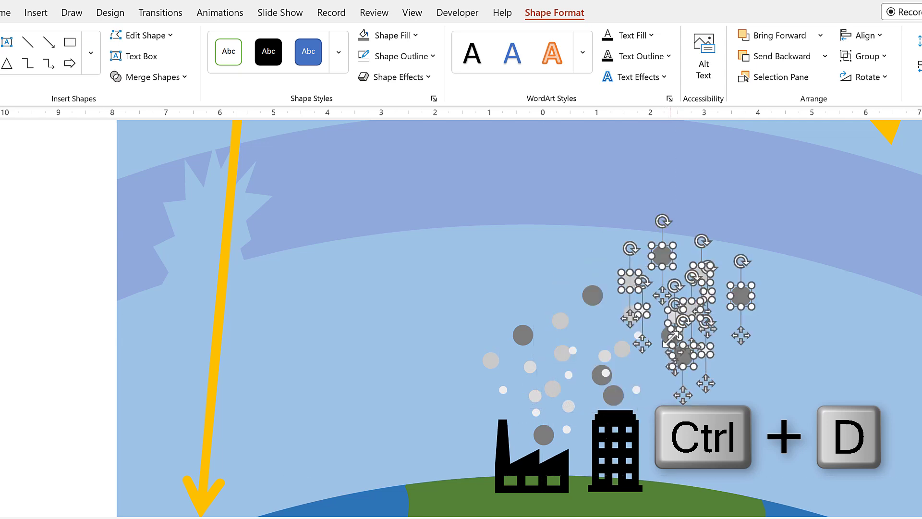
drag(737, 300, 569, 300)
key(ctrl+d)
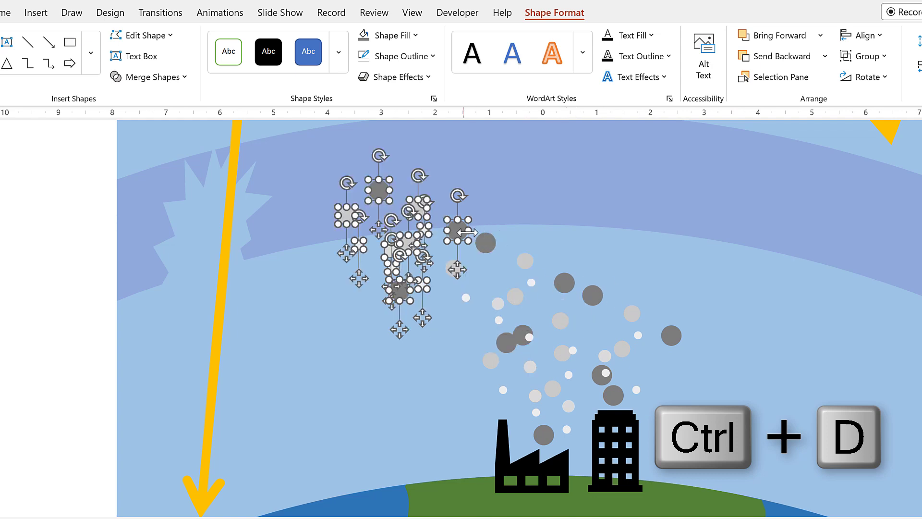
drag(462, 230, 676, 261)
click(482, 307)
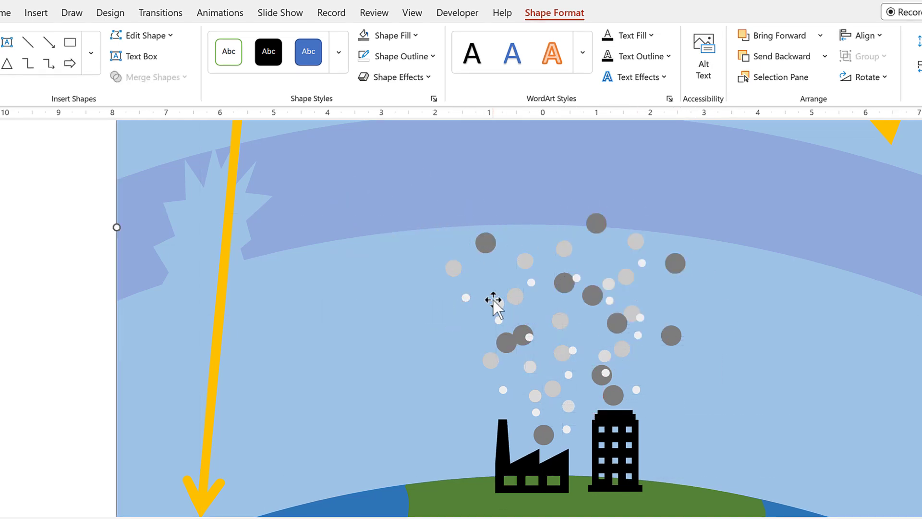
Spread out the overlapping smoke circles above the factory so they are evenly spaced
drag(496, 302, 495, 270)
drag(499, 320, 485, 329)
drag(515, 294, 491, 299)
drag(524, 332, 531, 306)
drag(506, 342, 509, 339)
drag(534, 389, 515, 404)
drag(536, 412, 530, 392)
drag(543, 435, 541, 420)
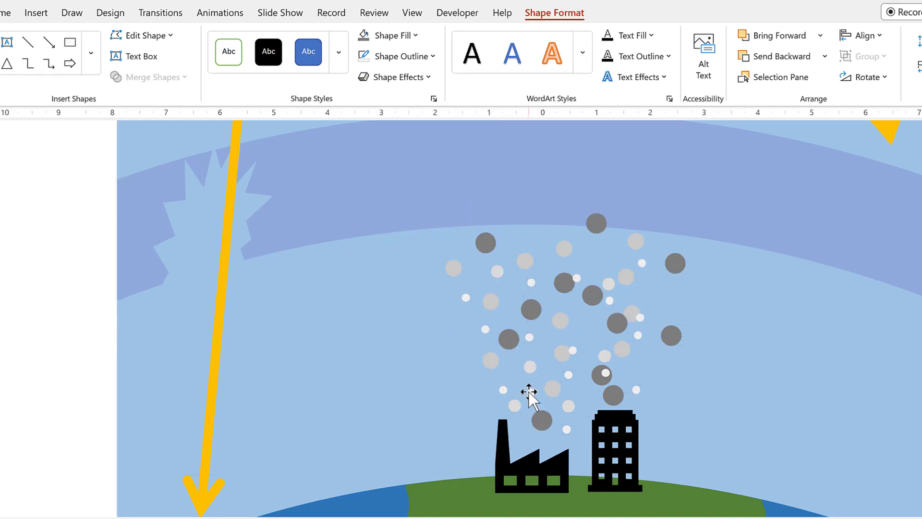
Reposition the crowded smoke circles directly above the building and between the two icons to even out the gaps
drag(563, 353, 555, 353)
drag(617, 322, 591, 329)
drag(602, 376, 633, 369)
drag(636, 389, 622, 394)
drag(605, 356, 598, 357)
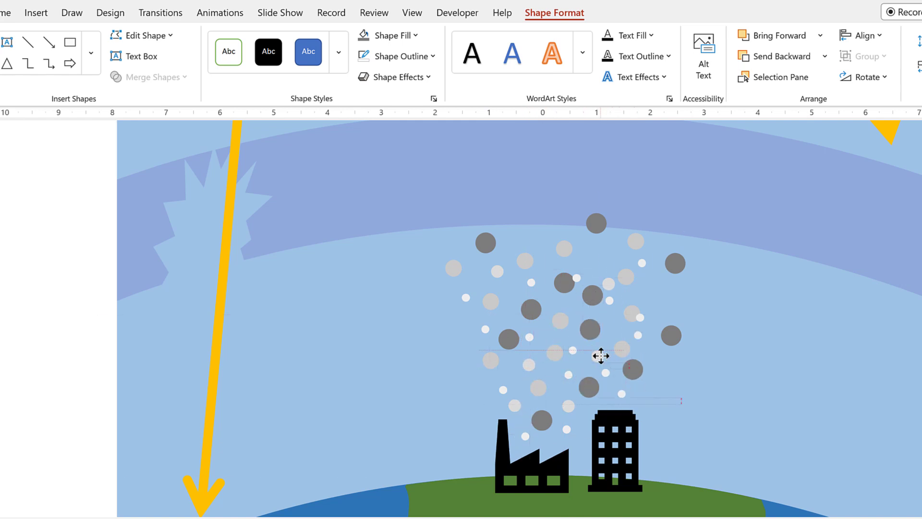
Move the uppermost smoke circles so they sit evenly spaced just below the ozone band
drag(631, 313, 648, 293)
drag(595, 220, 594, 242)
drag(564, 282, 536, 238)
drag(564, 249, 564, 241)
drag(530, 282, 512, 240)
drag(485, 243, 473, 242)
drag(525, 261, 553, 288)
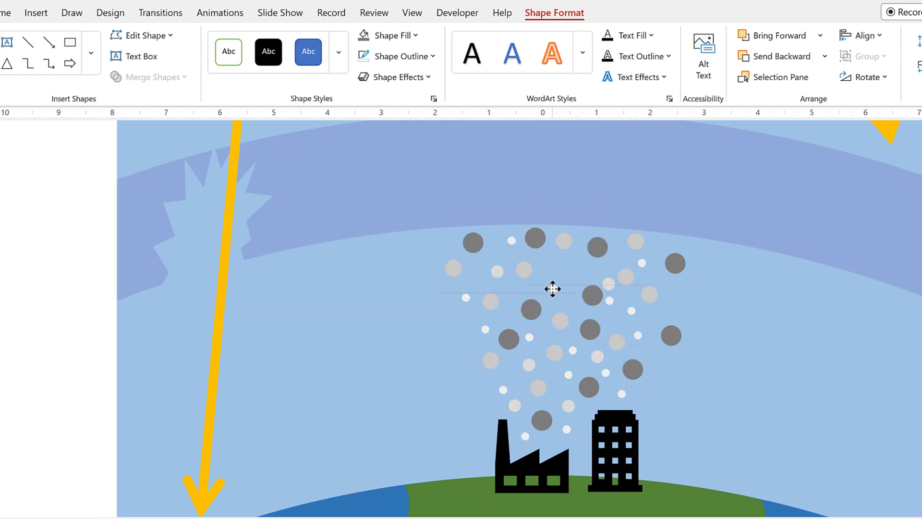
Delete one dark grey circle from the upper right of the smoke and respace the circles around it
drag(595, 247, 561, 266)
drag(636, 242, 595, 239)
drag(633, 243, 617, 253)
drag(676, 263, 652, 248)
click(593, 295)
key(Delete)
drag(561, 265, 573, 267)
drag(609, 284, 579, 299)
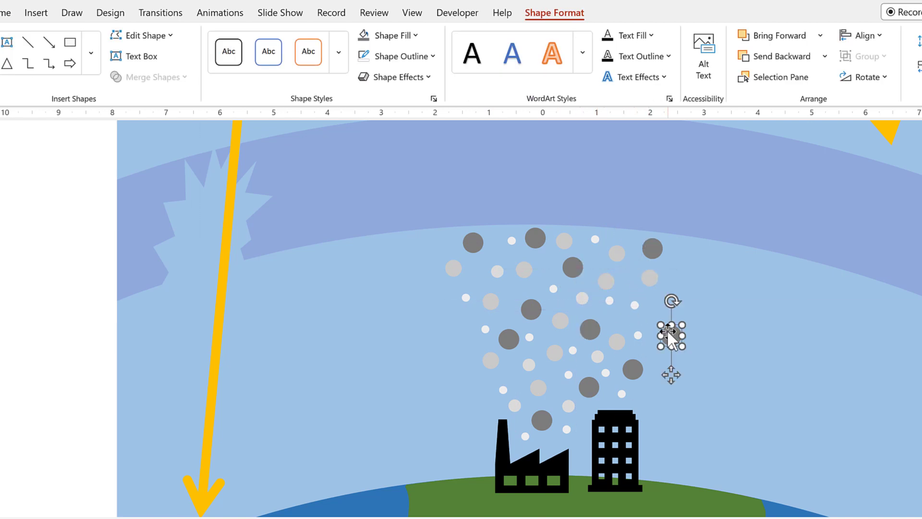
Pull the circles along the smoke's right-hand edge inward and adjust their spacing
drag(668, 331, 657, 309)
drag(617, 342, 639, 344)
drag(606, 281, 629, 286)
mouse_move(610, 300)
mouse_down()
mouse_move(609, 278)
mouse_move(610, 302)
mouse_up()
drag(659, 314, 652, 318)
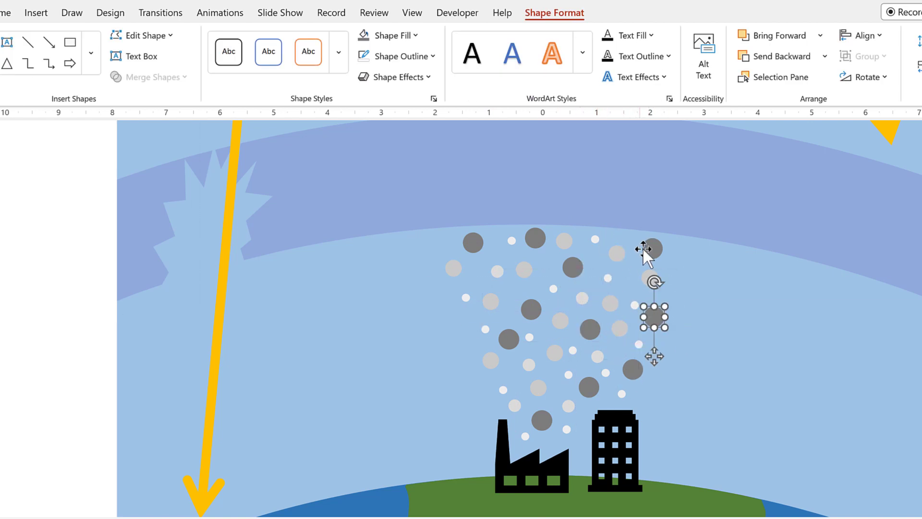
Fill three large dark circles, at the smoke's upper right, centre and left, with very light grey
click(646, 249)
click(416, 36)
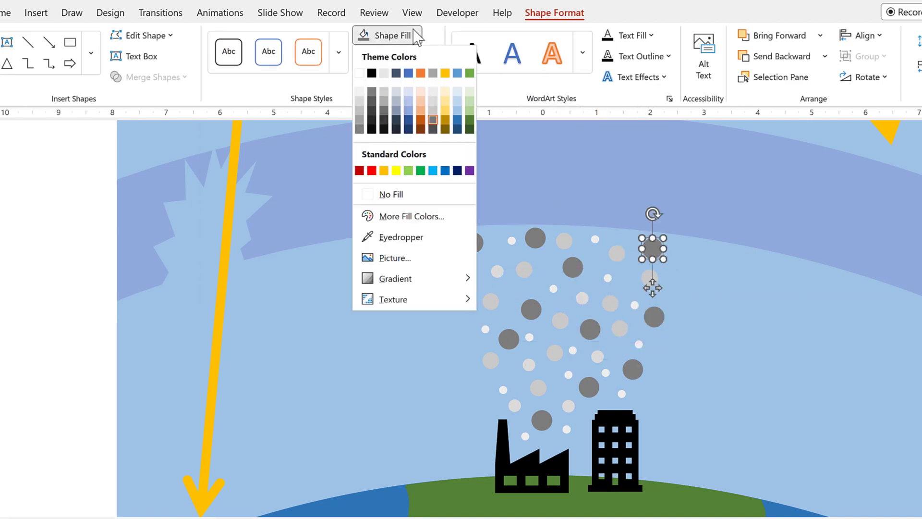
click(434, 93)
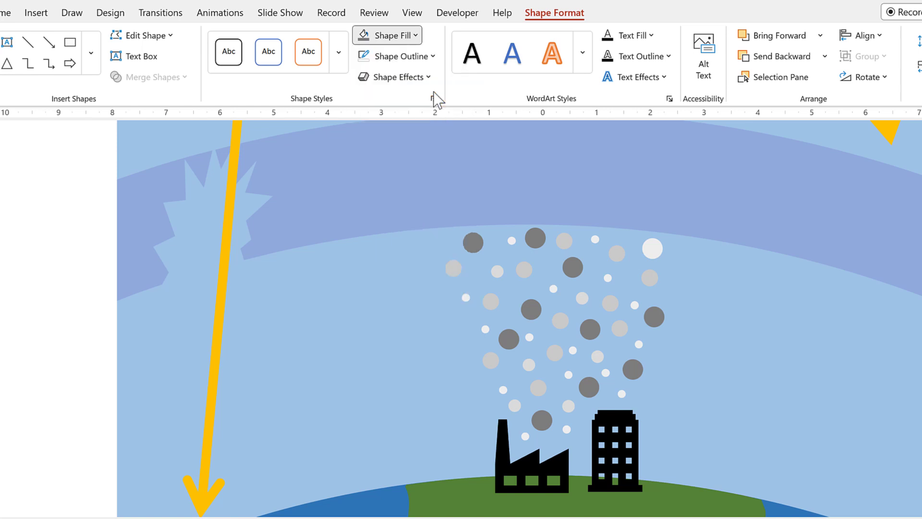
click(566, 272)
click(590, 329)
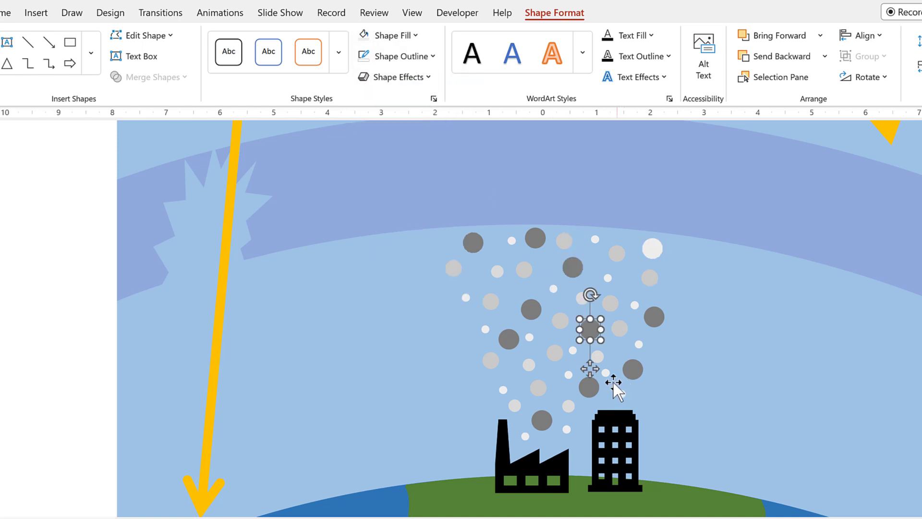
key(F4)
click(509, 339)
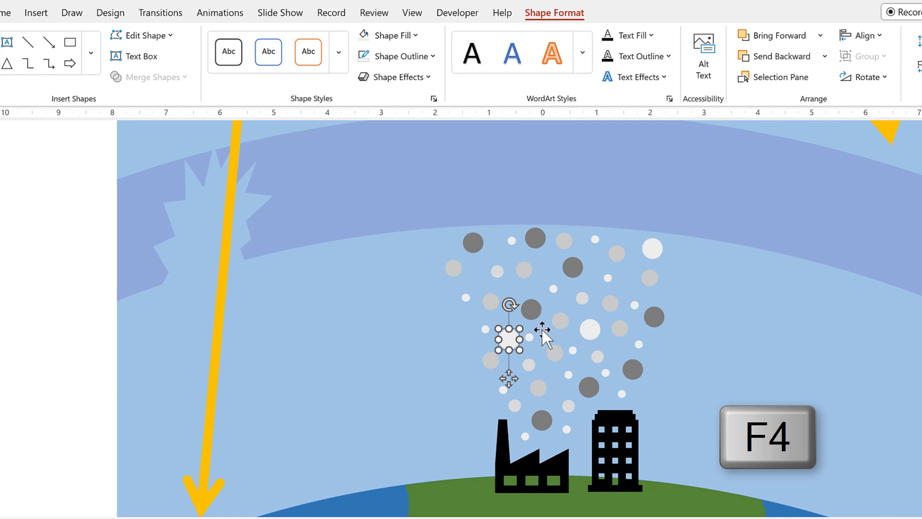
Recolour several smoke circles with light theme greys, including the large one above the building and the mid-sized ones at the left
click(611, 302)
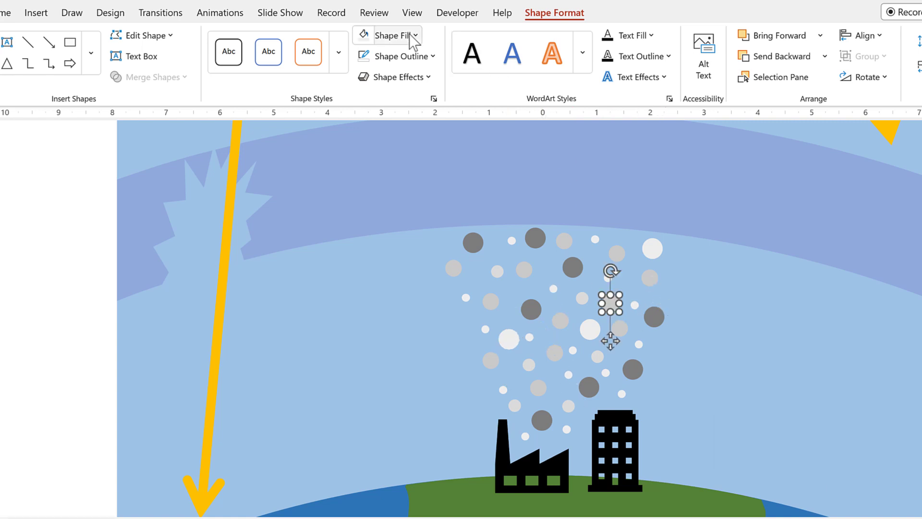
click(409, 35)
click(385, 75)
click(633, 369)
key(F4)
click(490, 360)
click(491, 301)
click(610, 303)
click(553, 288)
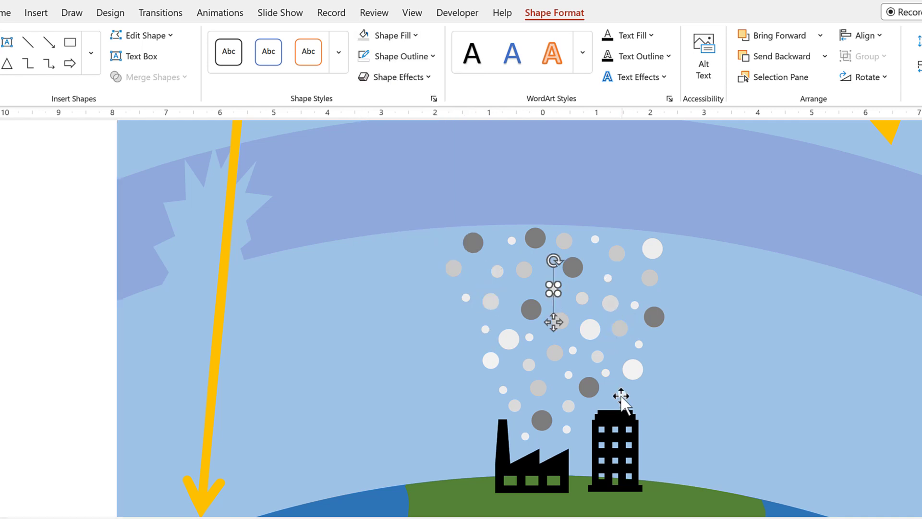
Vary more smoke circles with darker light greys, including the large ones at the upper left, centre and above the building
click(502, 390)
click(509, 339)
click(473, 242)
click(409, 35)
click(365, 109)
click(611, 303)
click(632, 368)
Fill several small and mid-sized circles across the smoke with dark grey
click(555, 353)
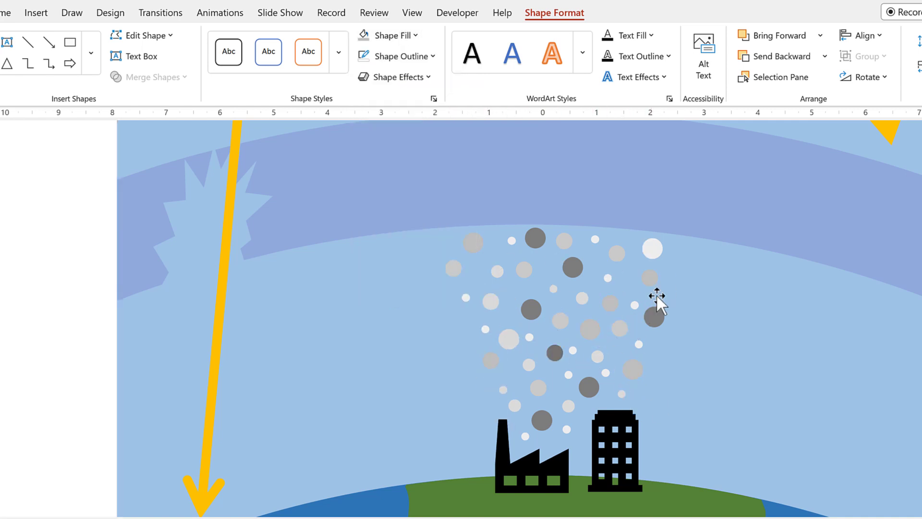
key(F4)
click(611, 303)
click(498, 272)
click(466, 297)
Recolour the large circle in the middle of the smoke with light grey and deselect everything
click(590, 329)
click(409, 35)
click(383, 75)
click(597, 356)
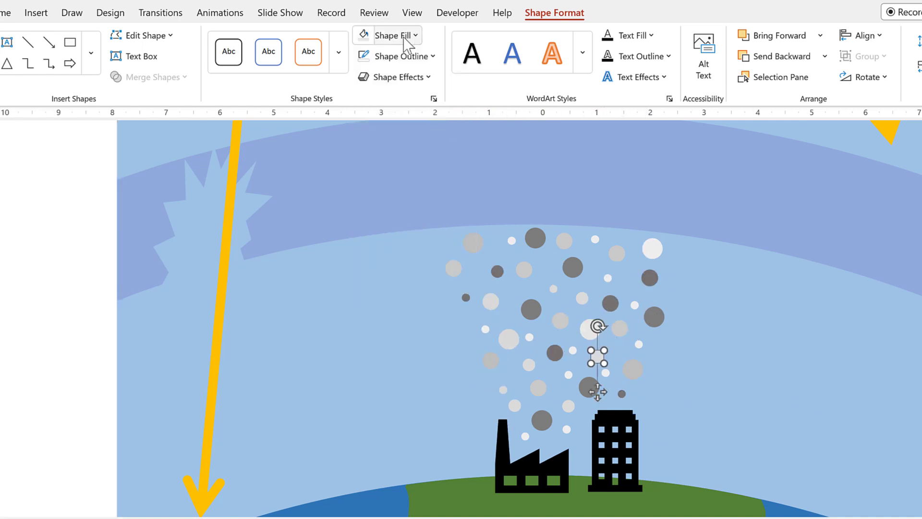
key(Escape)
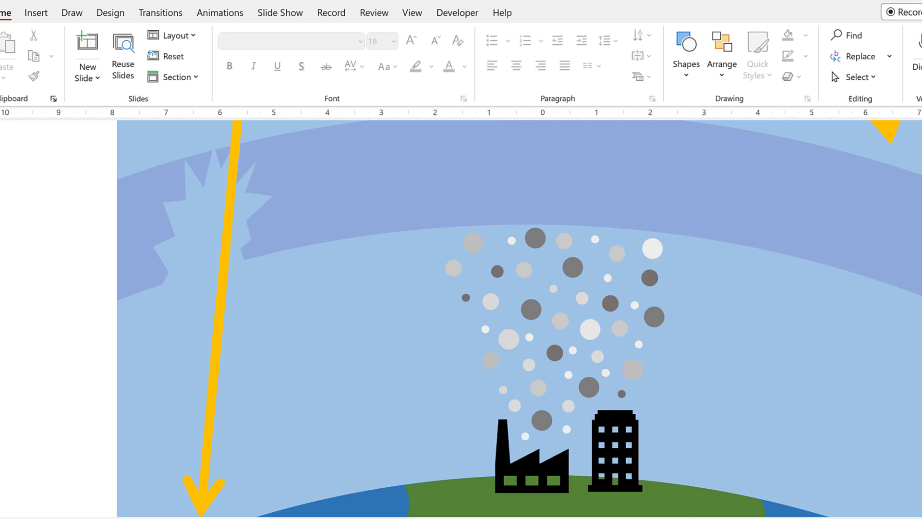
scroll(587, 293, down, 8)
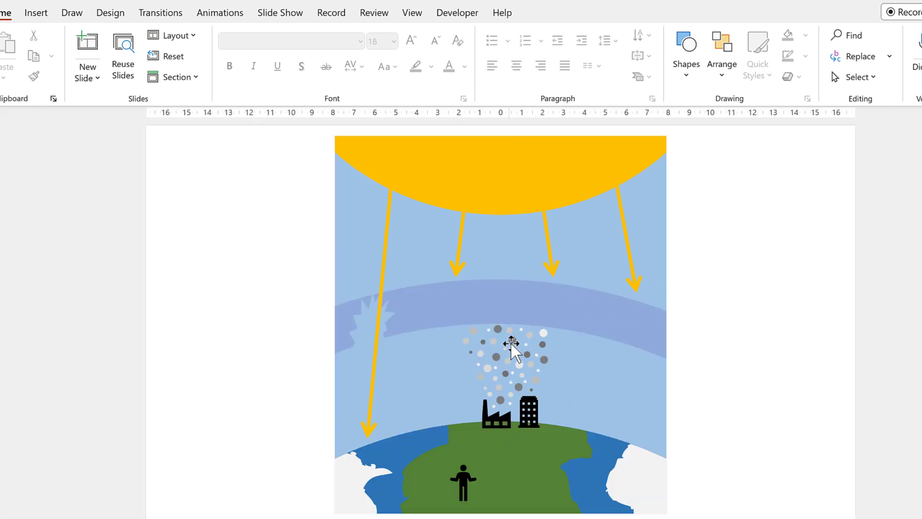
Duplicate the eight circles at the upper left of the smoke and place the copies in the ozone band directly above
drag(511, 344, 512, 373)
scroll(513, 373, up, 5)
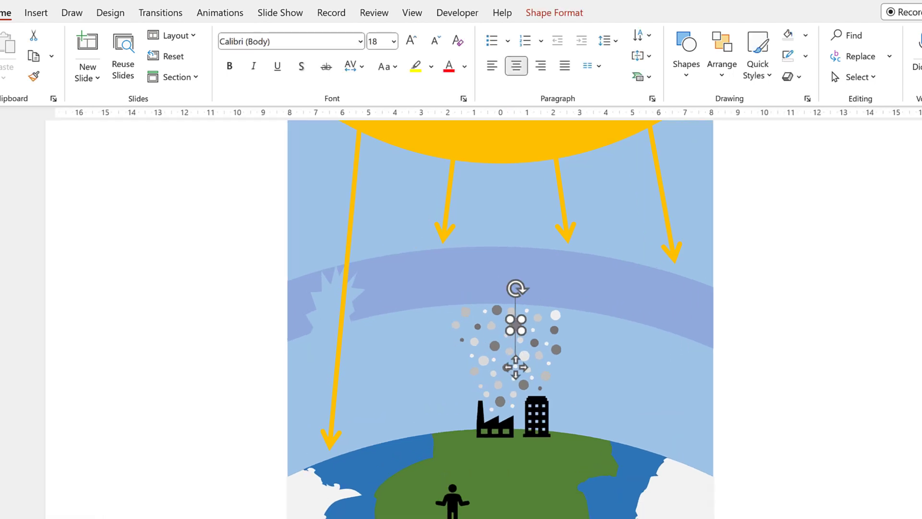
scroll(500, 319, up, 2)
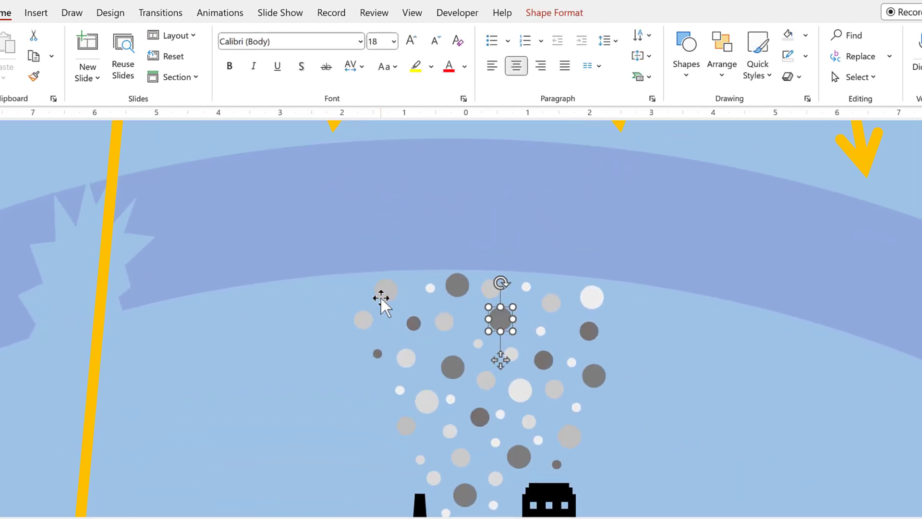
click(381, 298)
ctrl+click(370, 319)
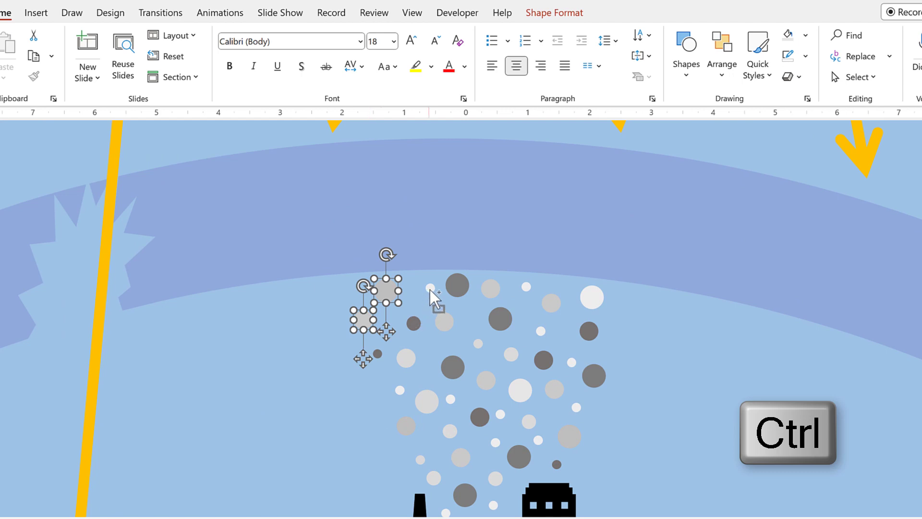
ctrl+click(430, 289)
ctrl+click(457, 284)
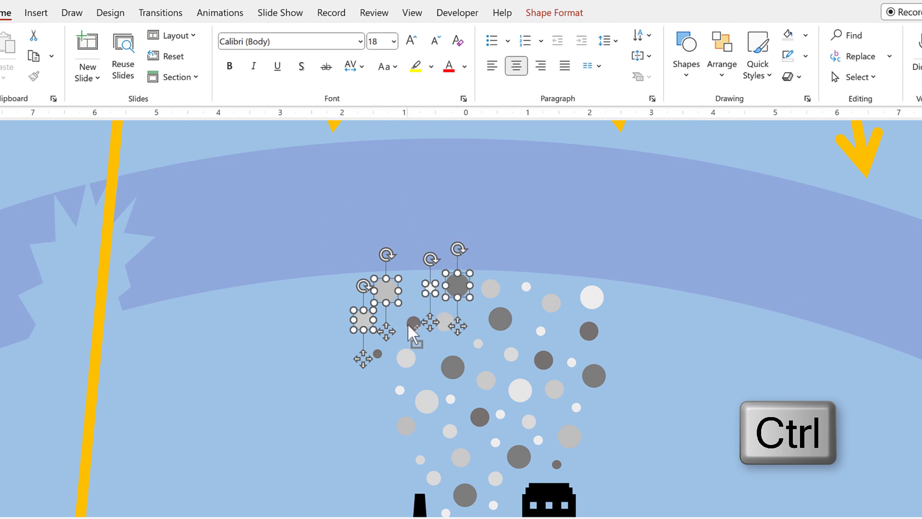
ctrl+click(376, 351)
ctrl+click(404, 357)
ctrl+click(445, 322)
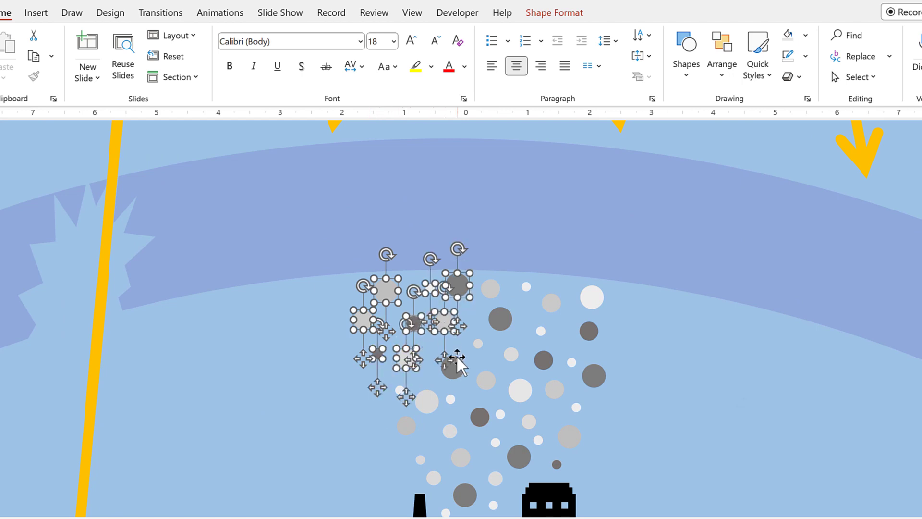
key(ctrl+d)
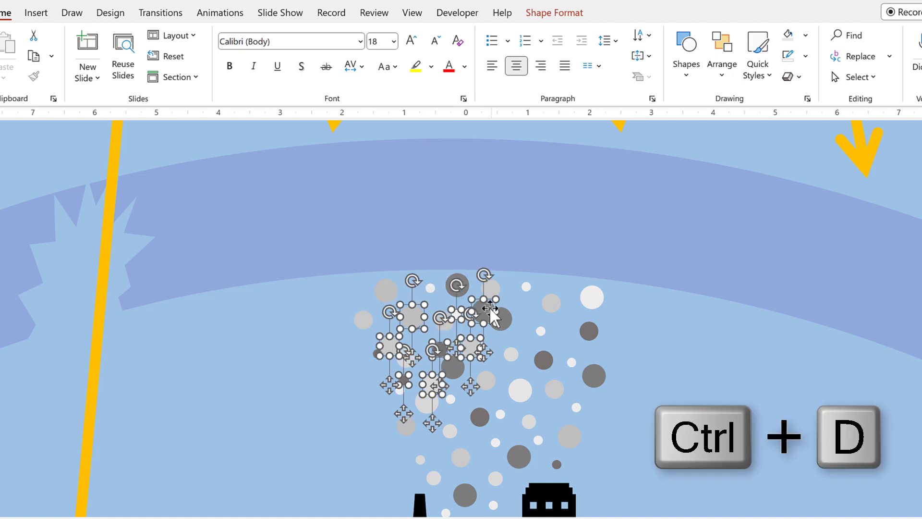
drag(491, 314, 471, 169)
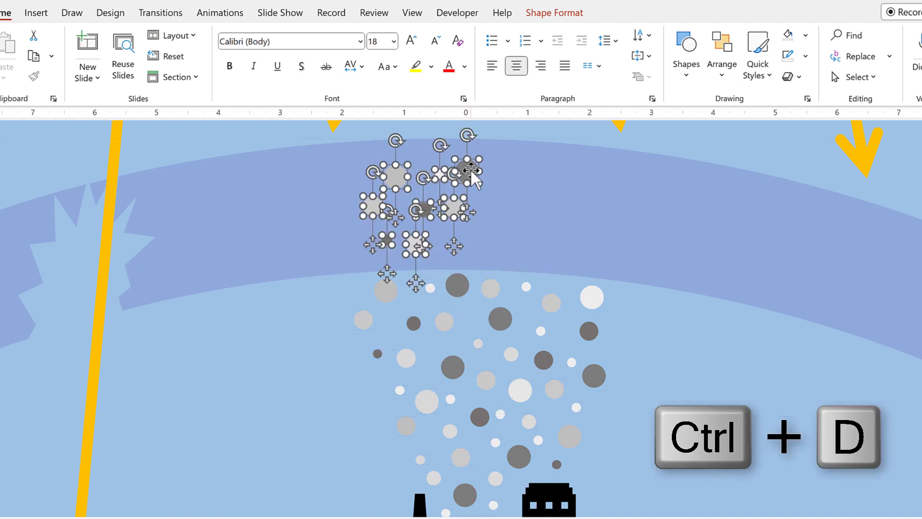
Duplicate the eight copied circles once more and place this second set to the right of the first within the ozone band
key(ctrl+d)
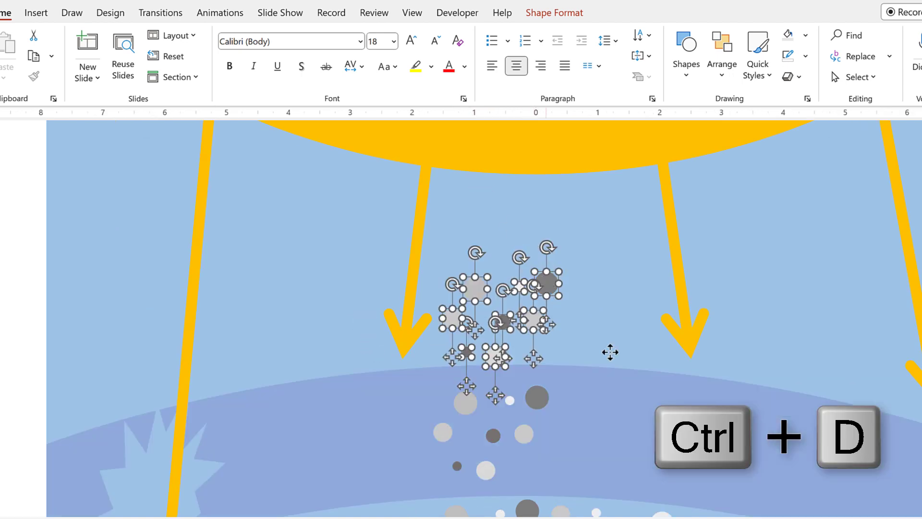
drag(547, 285, 665, 399)
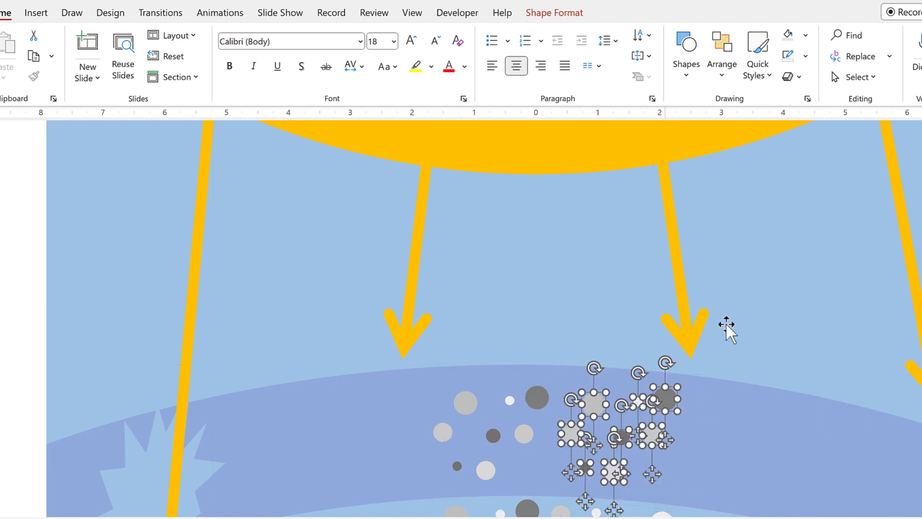
scroll(664, 301, down, 3)
Rearrange the left-hand ozone band circles, adding copies of a large dark, a small dark and a tiny white circle in the gaps
click(555, 244)
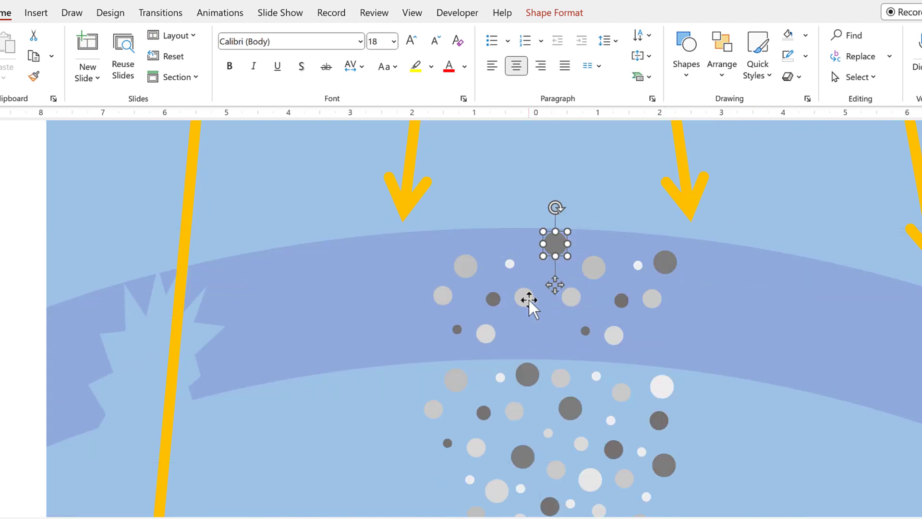
ctrl+drag(556, 246, 534, 338)
drag(466, 264, 476, 252)
ctrl+drag(495, 297, 432, 255)
ctrl+drag(510, 264, 433, 341)
Adjust the right-hand ozone band circles and fill the gaps at the top and right edge with copies of dark and light circles
click(556, 246)
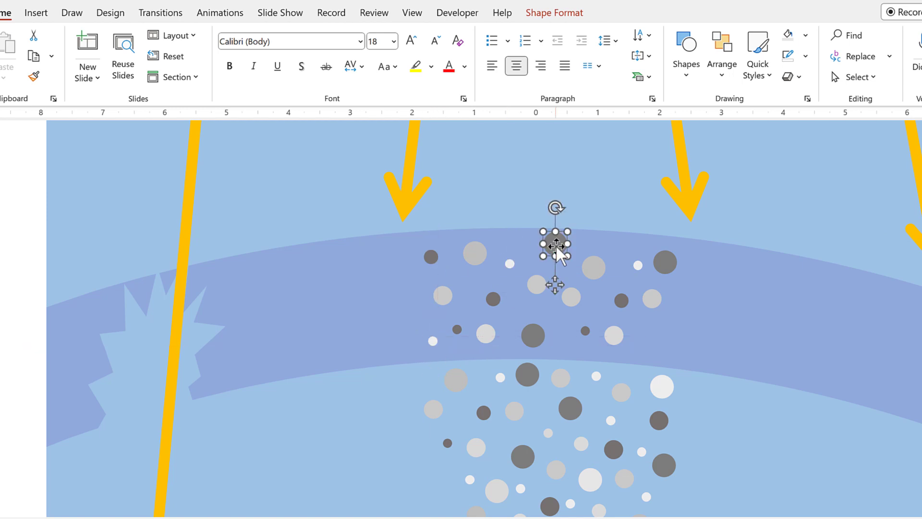
drag(556, 246, 555, 256)
ctrl+drag(622, 302, 610, 245)
click(649, 298)
drag(569, 300, 665, 347)
ctrl+drag(585, 330, 665, 321)
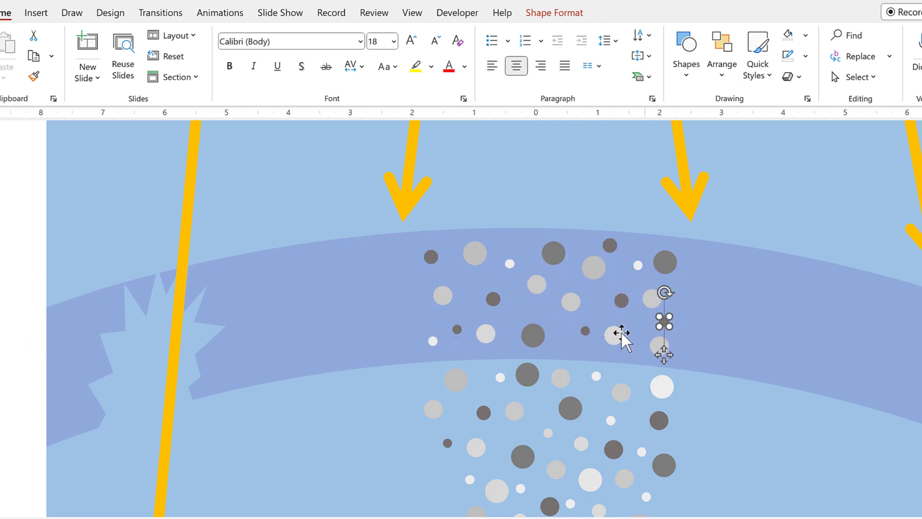
Fill five ozone band circles with the lightest theme gold, including two large ones at the right and small ones at the left
click(595, 266)
click(567, 14)
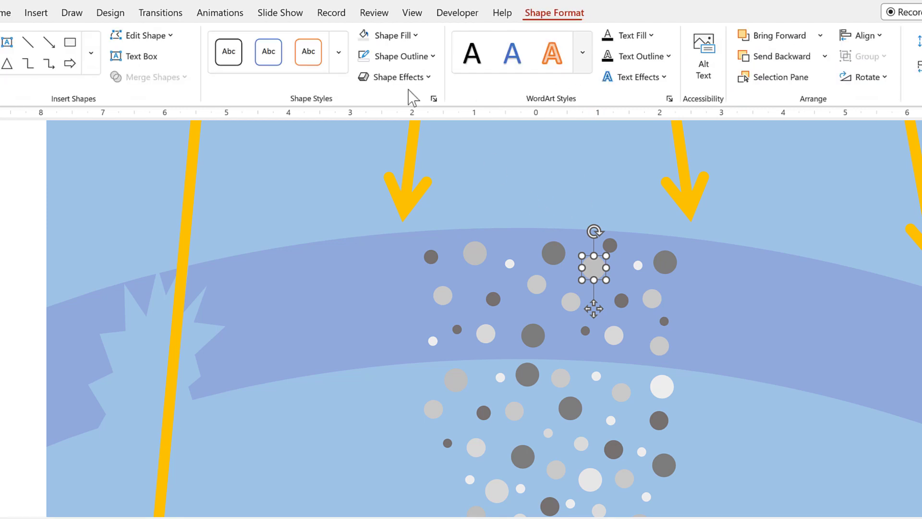
click(400, 36)
click(443, 91)
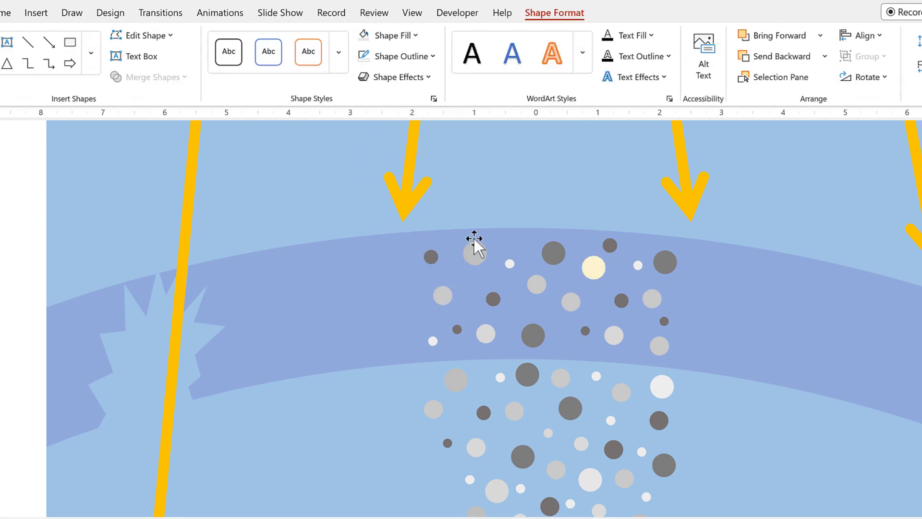
click(489, 299)
key(F4)
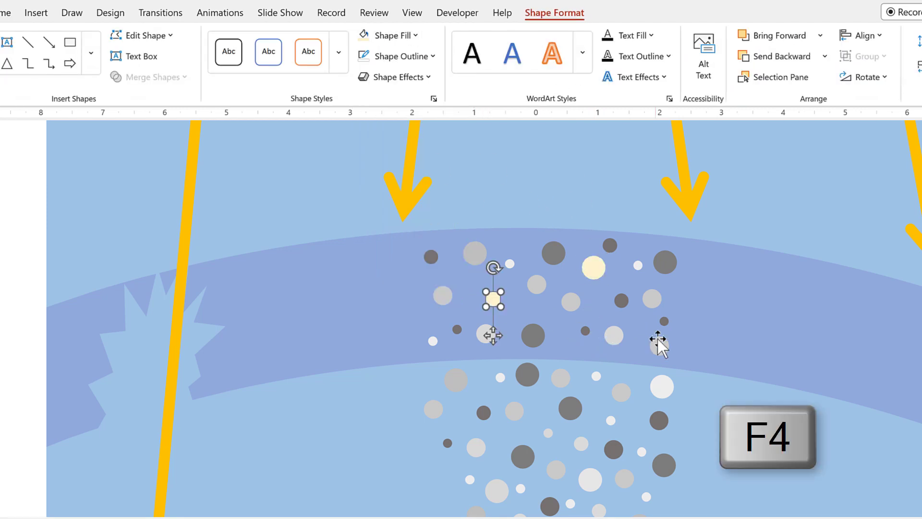
click(659, 343)
key(F4)
click(667, 266)
key(F4)
click(459, 327)
key(F4)
Fill several large and mid-sized ozone band circles with the second-lightest theme gold, including the large upper-left and lower-centre ones
click(475, 253)
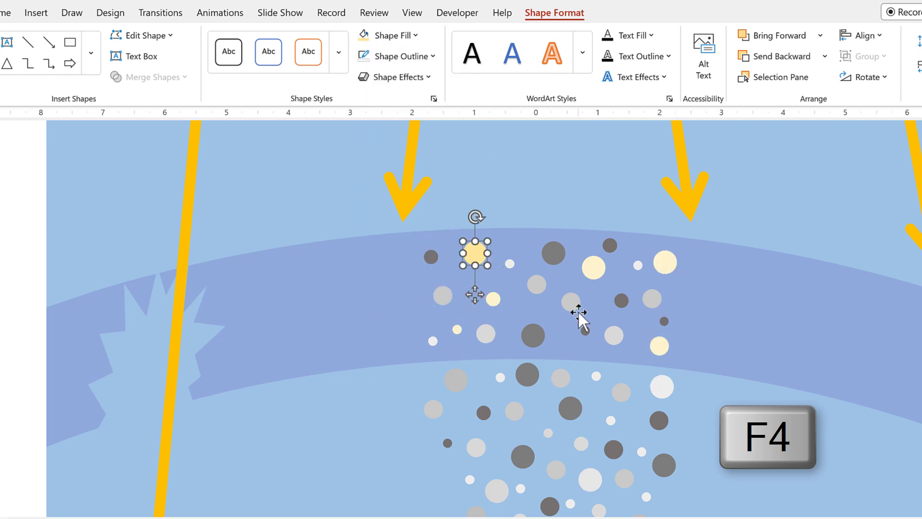
click(572, 303)
key(F4)
click(614, 335)
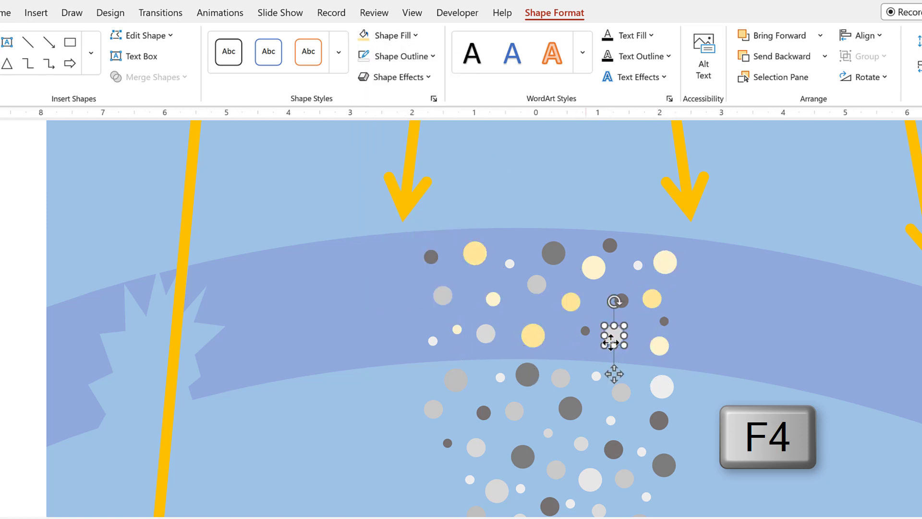
key(F4)
Give more ozone band circles a medium theme gold, including the small one at the right edge and the mid-sized lower-left one
click(399, 36)
click(444, 104)
click(665, 320)
key(F4)
click(487, 333)
key(F4)
Fill several small ozone band circles with dark gold, including the tiny upper-left one and two at the lower and middle right
click(510, 263)
click(400, 36)
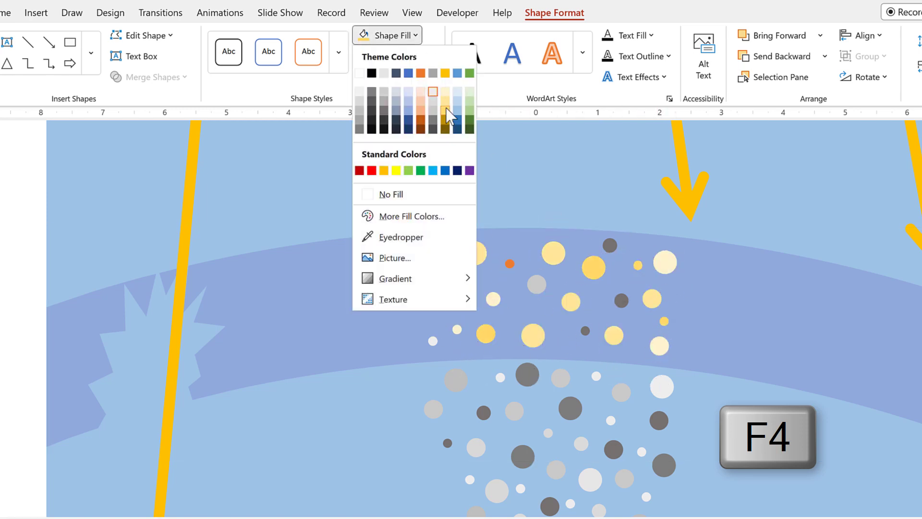
click(446, 120)
click(585, 330)
key(F4)
click(621, 300)
key(F4)
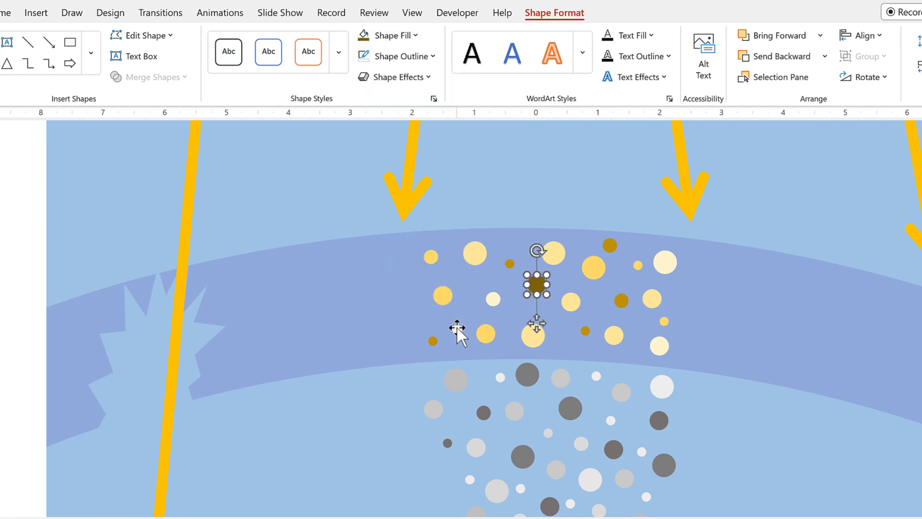
Fill the central, tiny lower-left and lower-right ozone band circles with the darkest theme gold, and deselect everything
click(458, 329)
key(F4)
click(660, 346)
key(F4)
click(493, 298)
scroll(889, 411, down, 10)
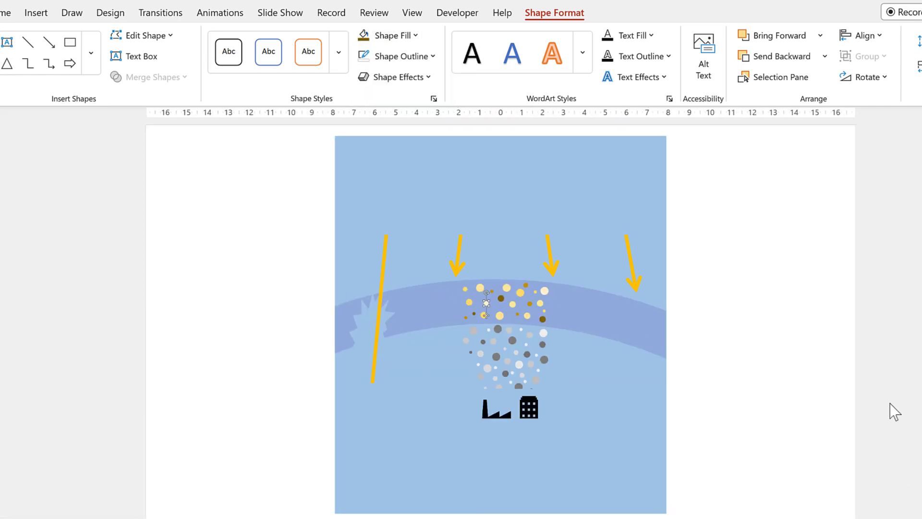
click(799, 335)
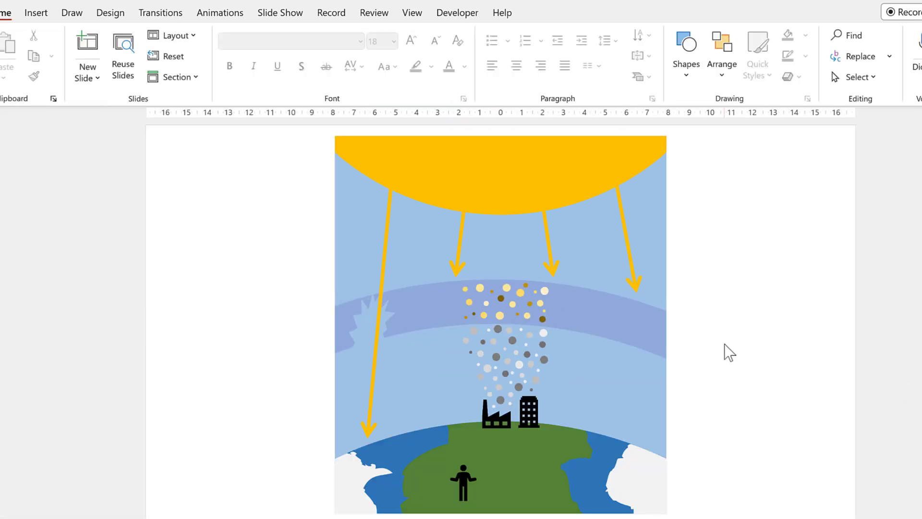